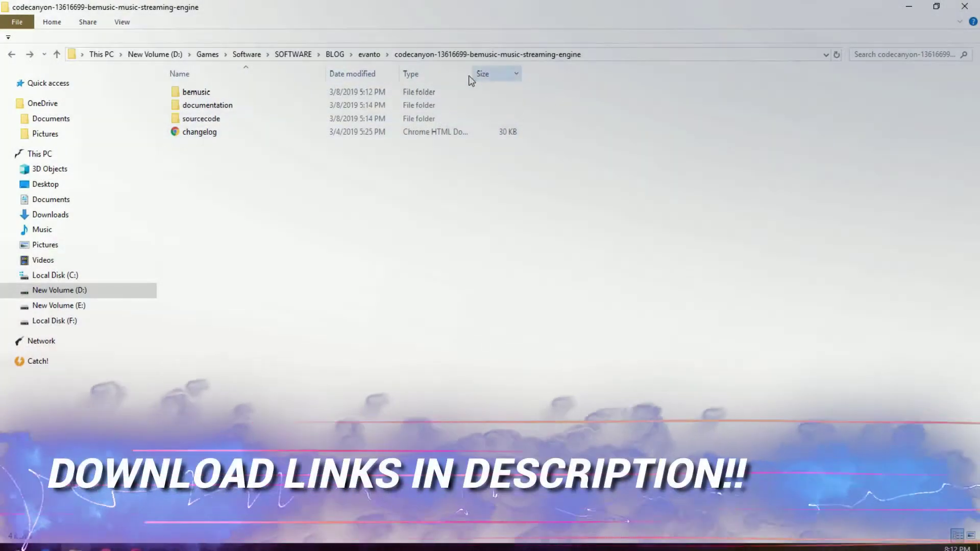
Inspect the bemusic folder's contents and properties, then open the documentation folder
double_click(217, 94)
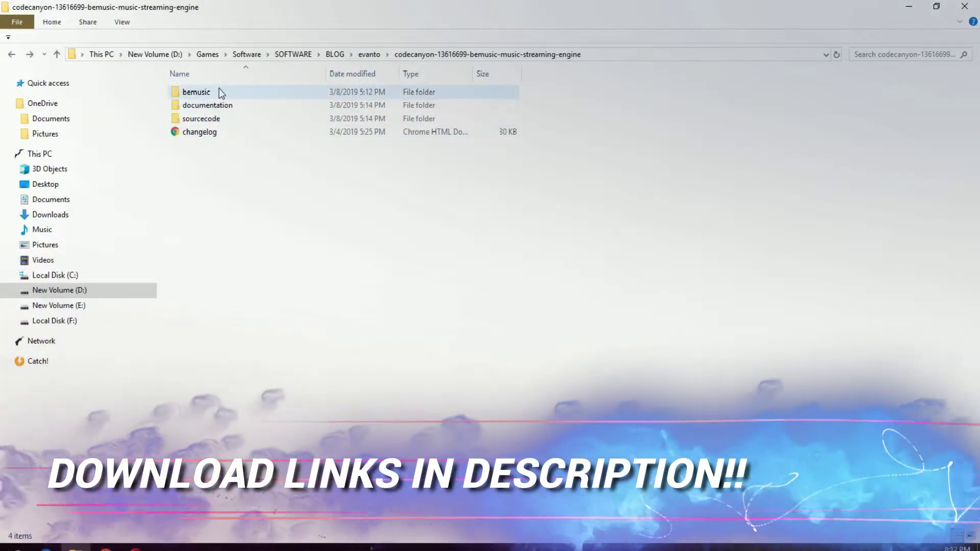
click(12, 54)
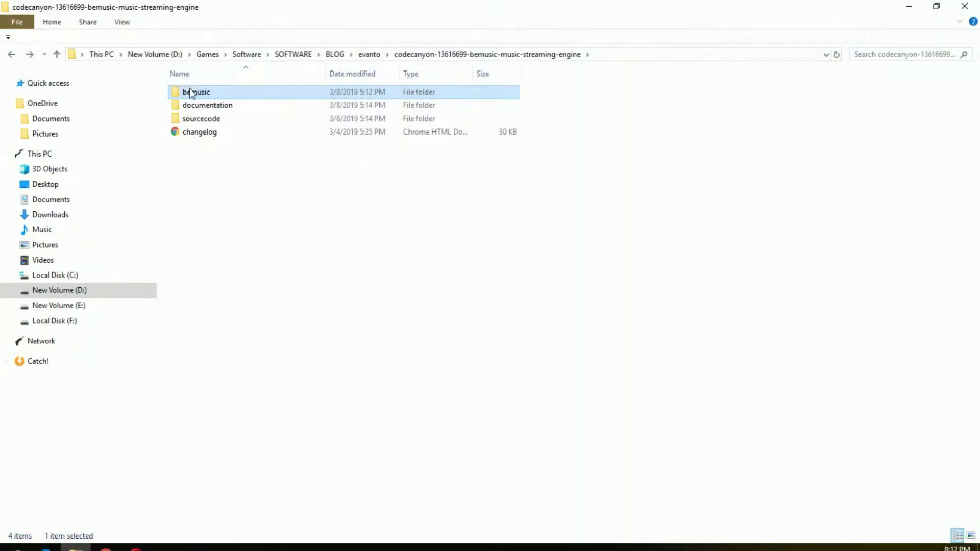
right_click(189, 91)
click(242, 480)
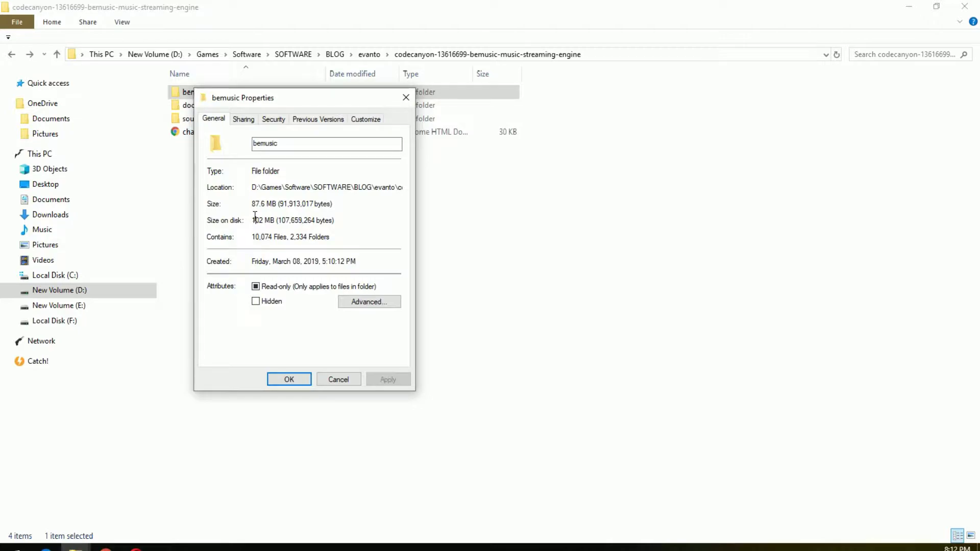
click(406, 97)
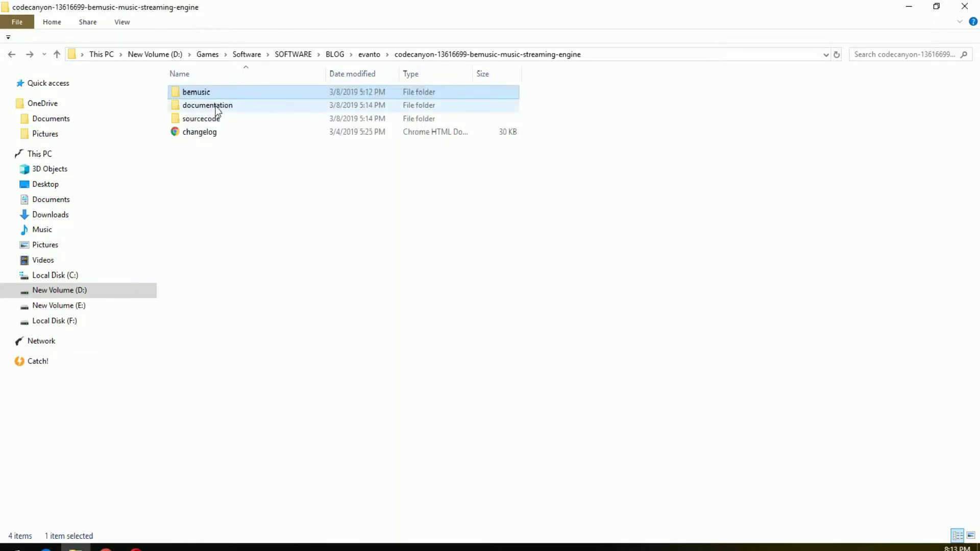
double_click(217, 109)
Check the bemusic site address in the browser and glance at the documentation tab
mouse_move(106, 547)
click(104, 492)
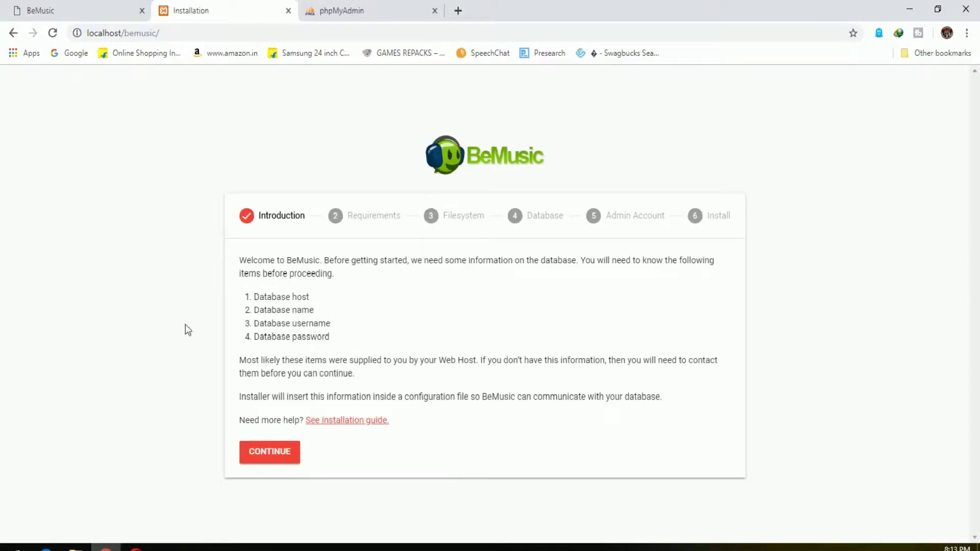
drag(423, 162, 140, 34)
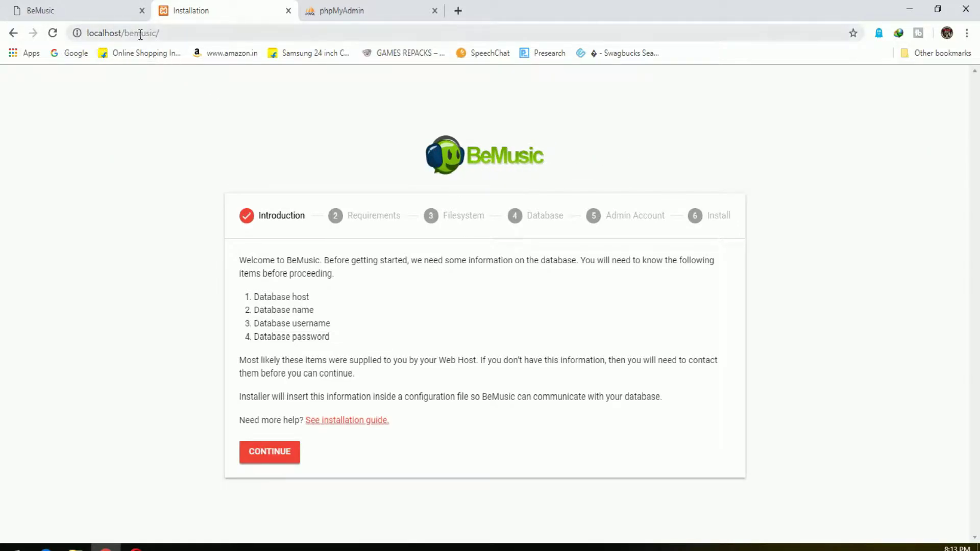
double_click(140, 34)
click(191, 34)
click(128, 14)
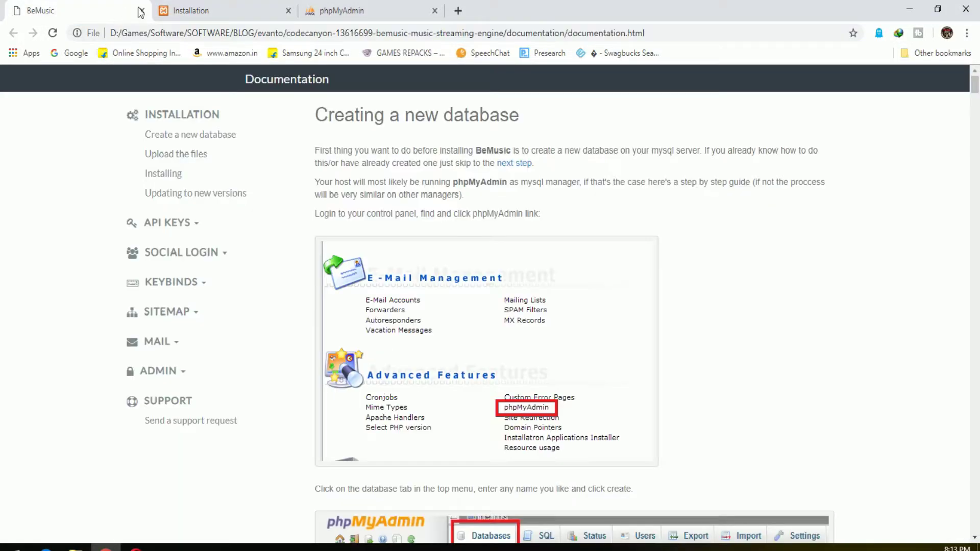
Read the installer's Introduction, noting the required database name and username
click(214, 10)
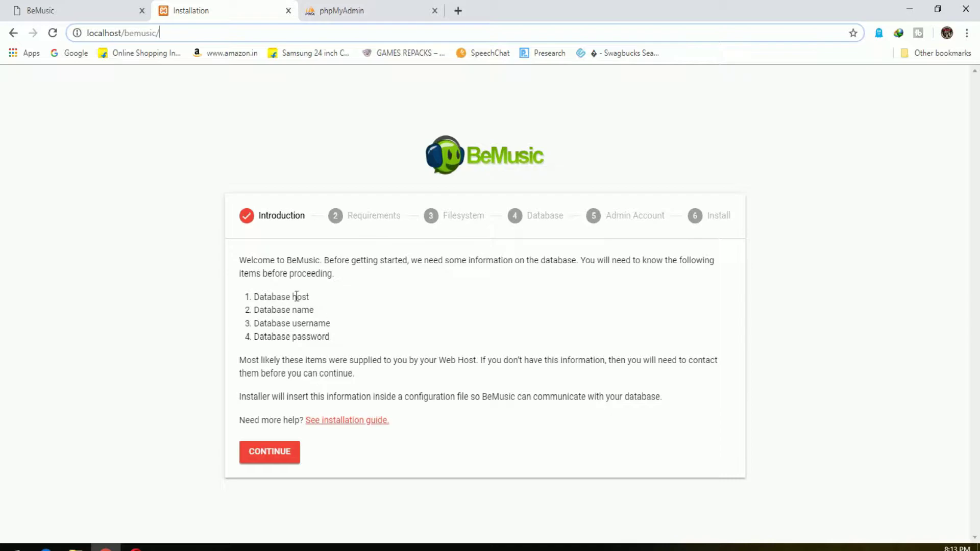
drag(247, 260, 594, 260)
click(676, 279)
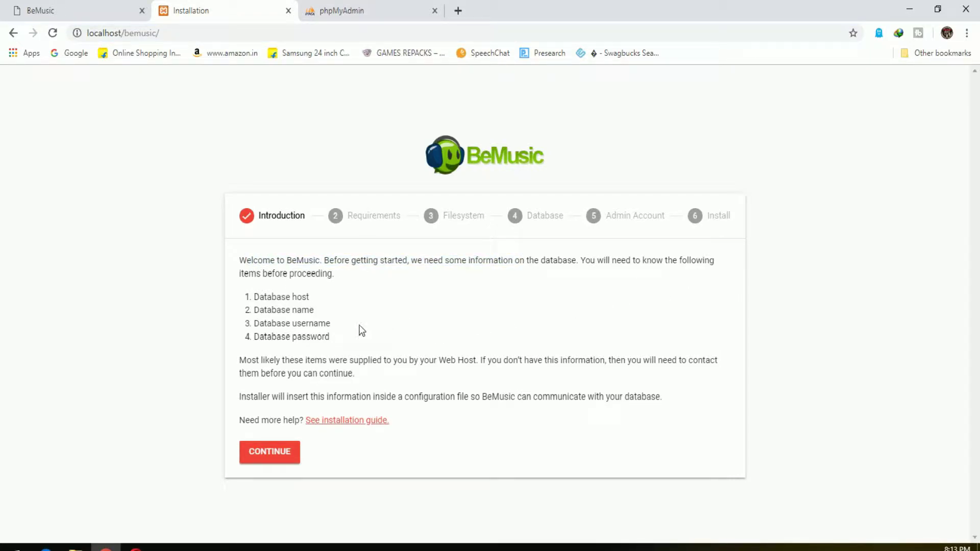
drag(298, 310, 331, 324)
click(346, 345)
Log in to phpMyAdmin as root
click(338, 9)
click(499, 267)
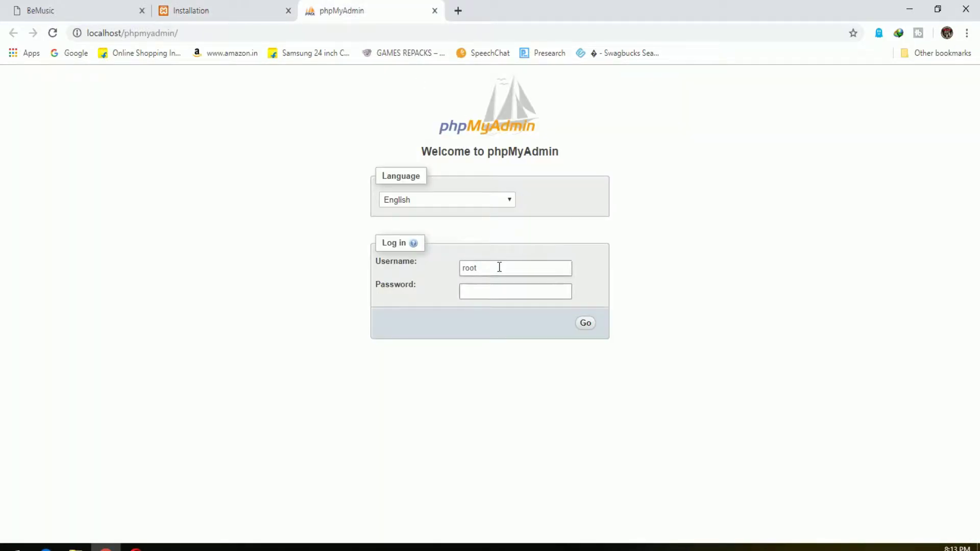
click(497, 294)
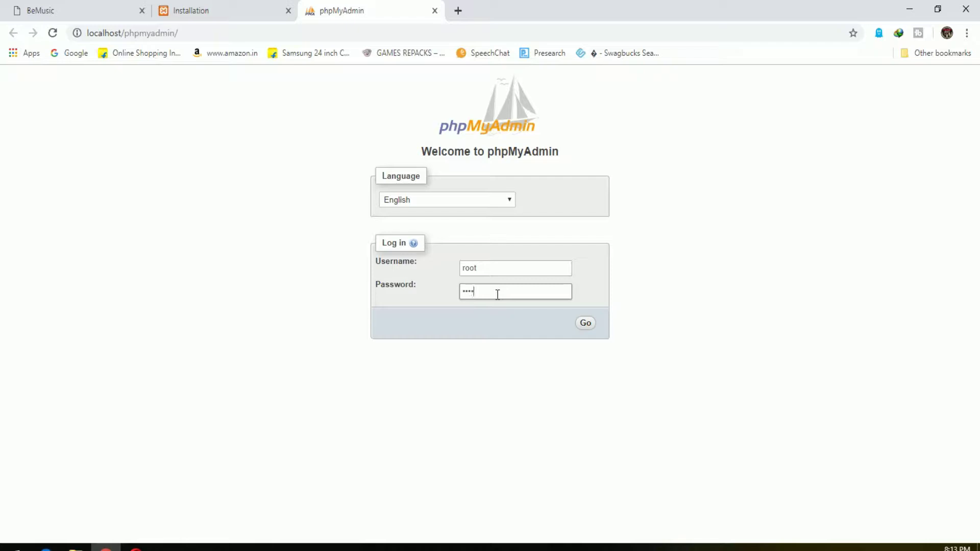
click(585, 324)
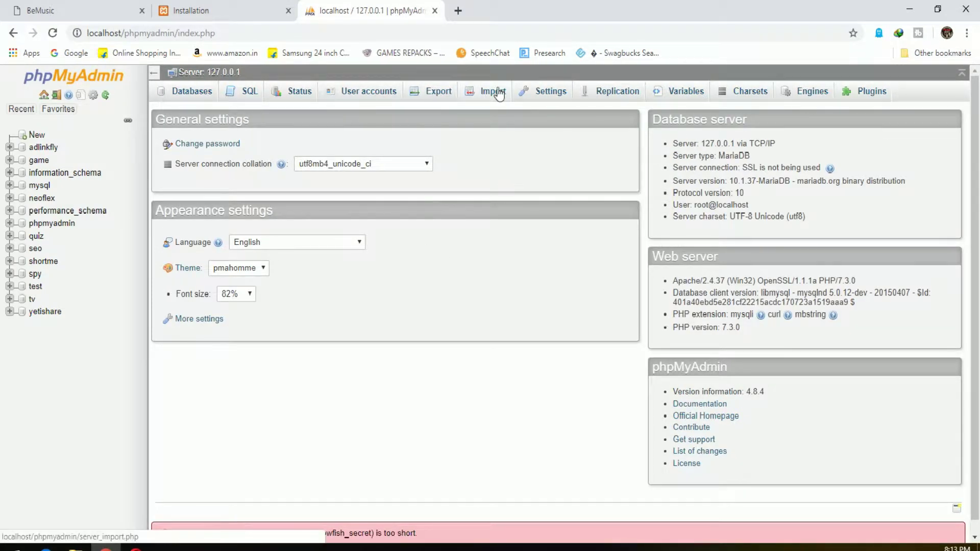
Create an empty database named music, then return to the installer tab
click(36, 134)
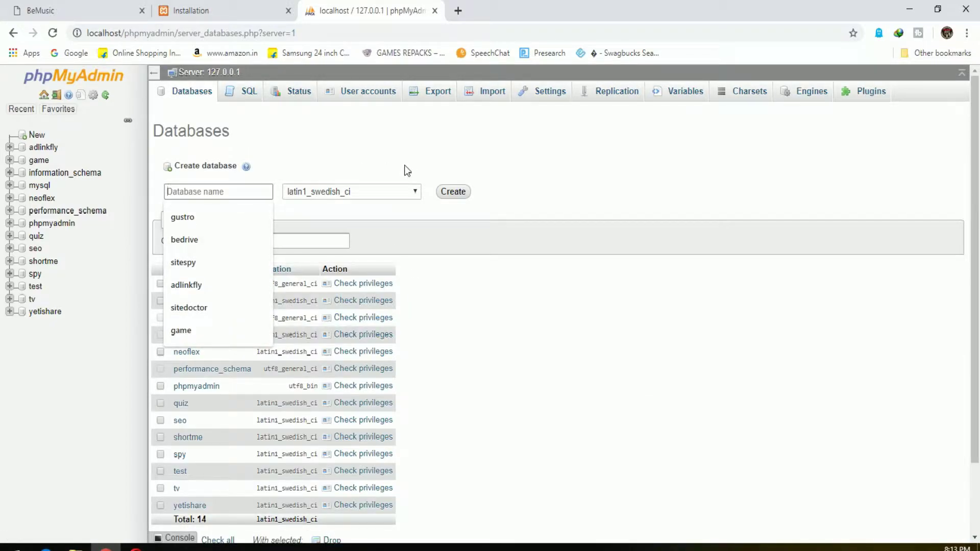
text(music)
click(459, 192)
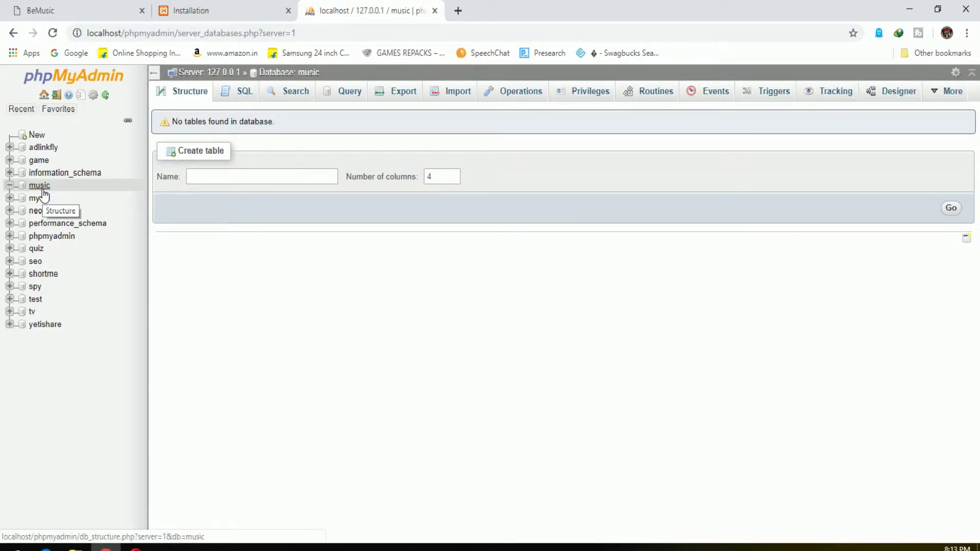
click(194, 6)
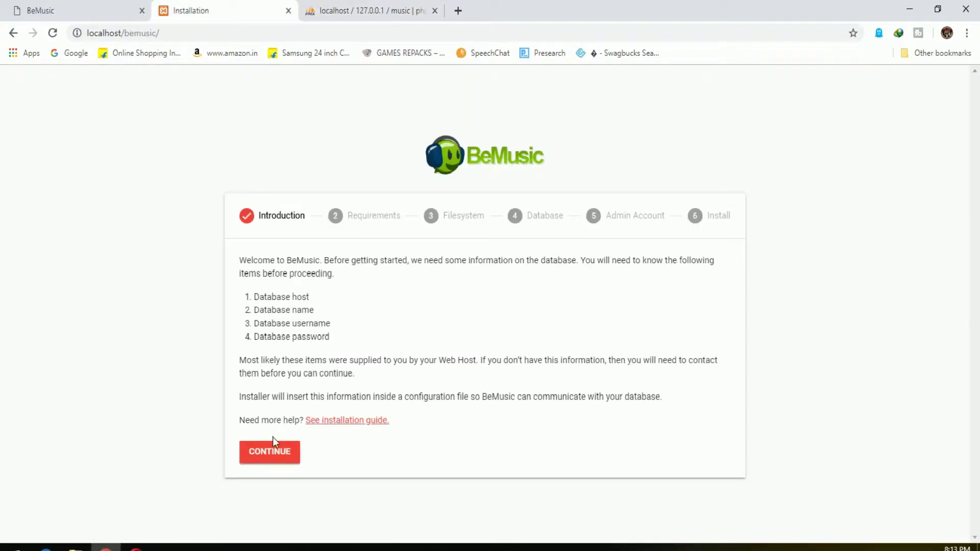
Review and pass the Requirements and Filesystem checks
click(280, 451)
scroll(612, 375, down, 3)
scroll(641, 383, up, 3)
scroll(528, 312, down, 1)
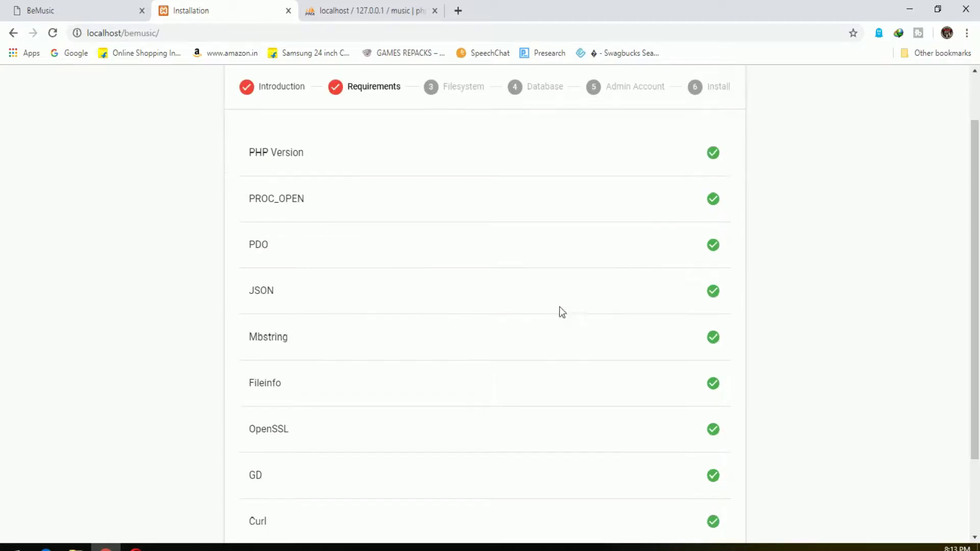
scroll(766, 358, down, 2)
scroll(740, 408, up, 4)
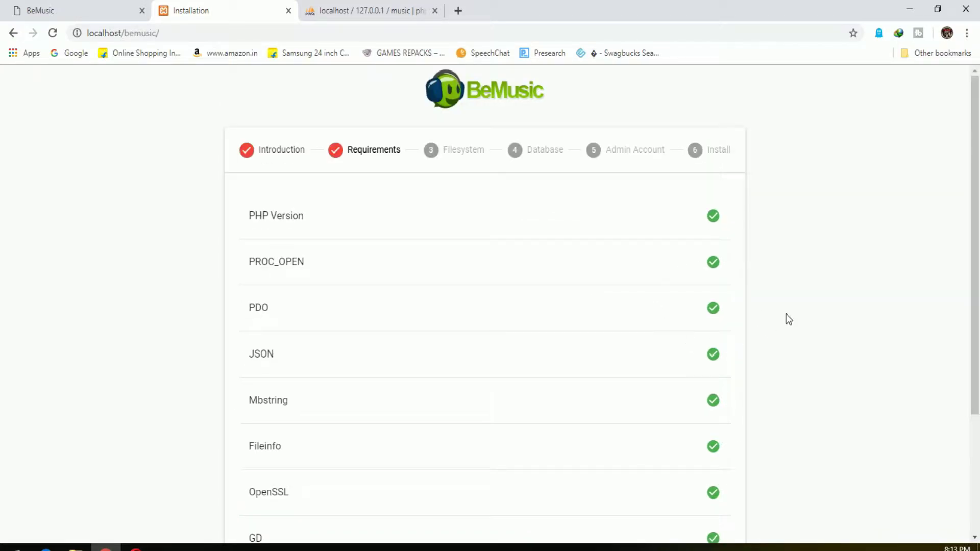
scroll(750, 327, down, 4)
click(297, 518)
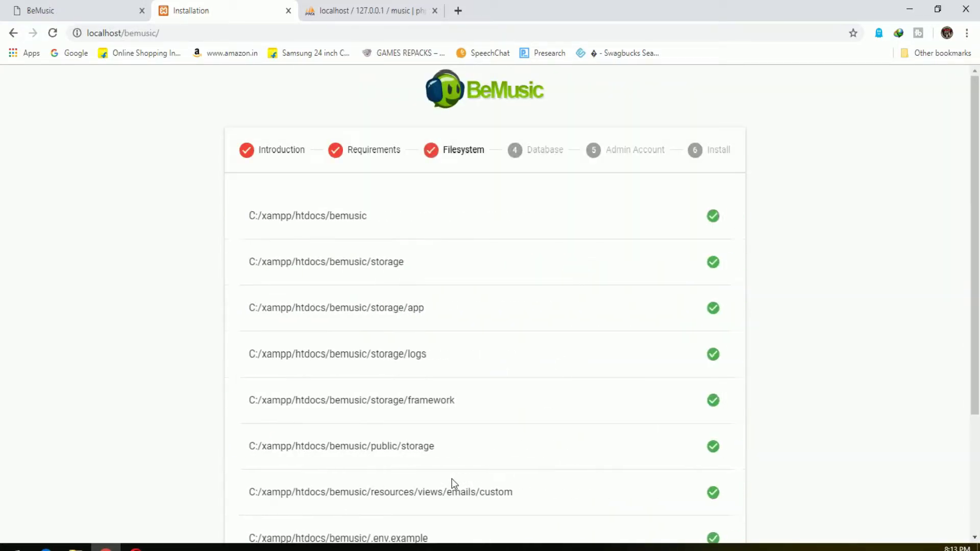
scroll(689, 222, down, 3)
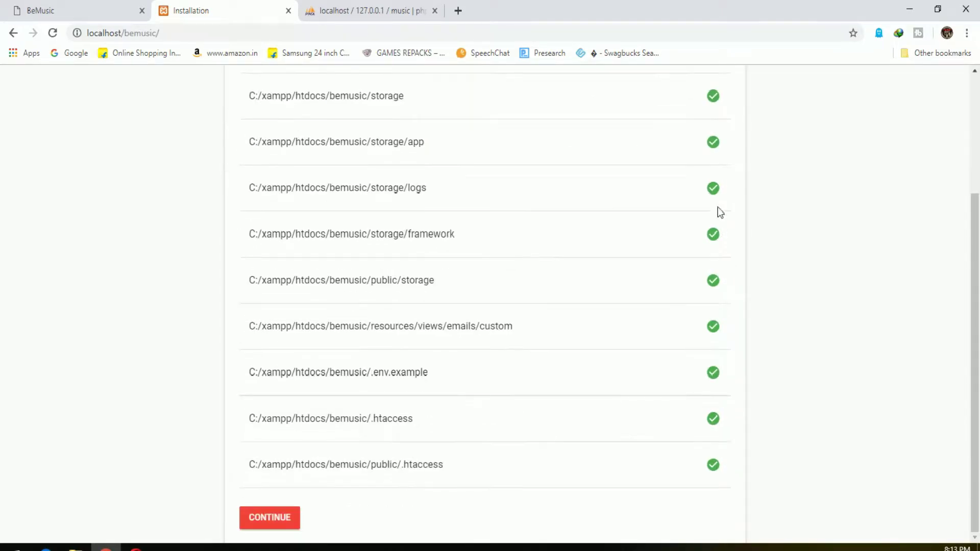
click(280, 520)
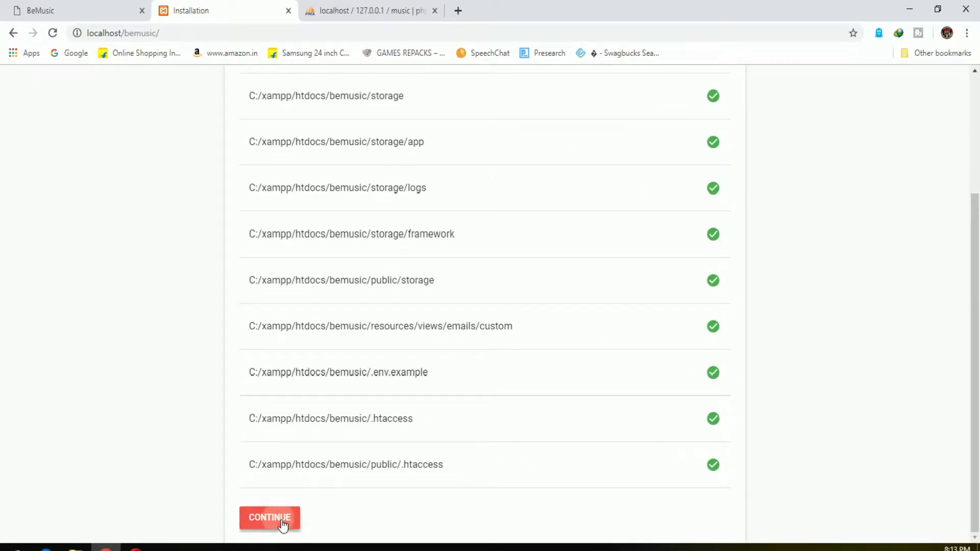
Submit database host localhost, name music, user root and the database password
click(301, 246)
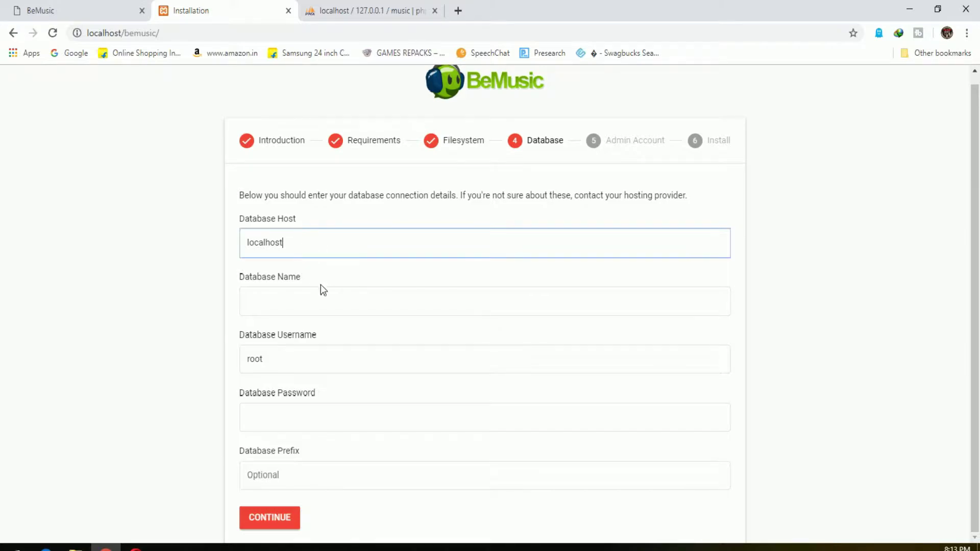
click(320, 294)
text(music)
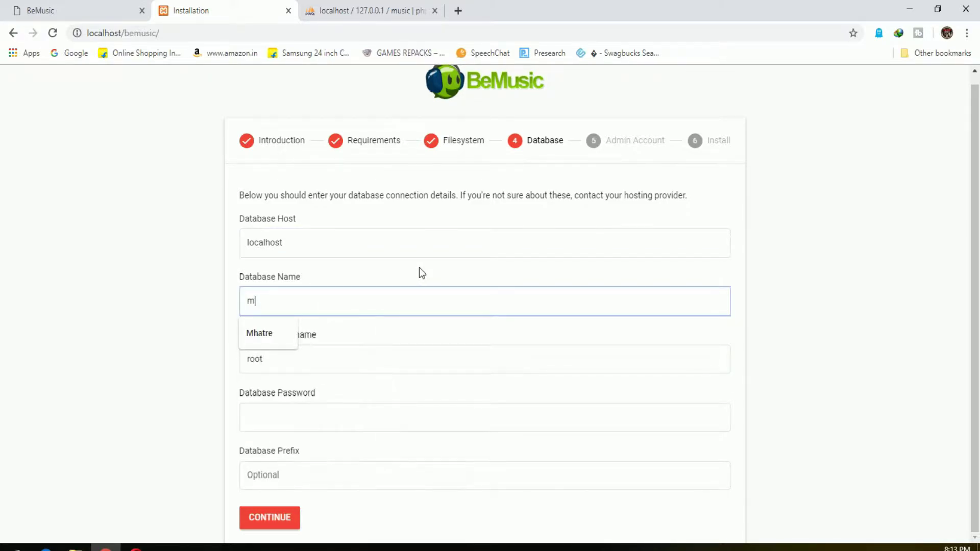
click(283, 421)
text(***********)
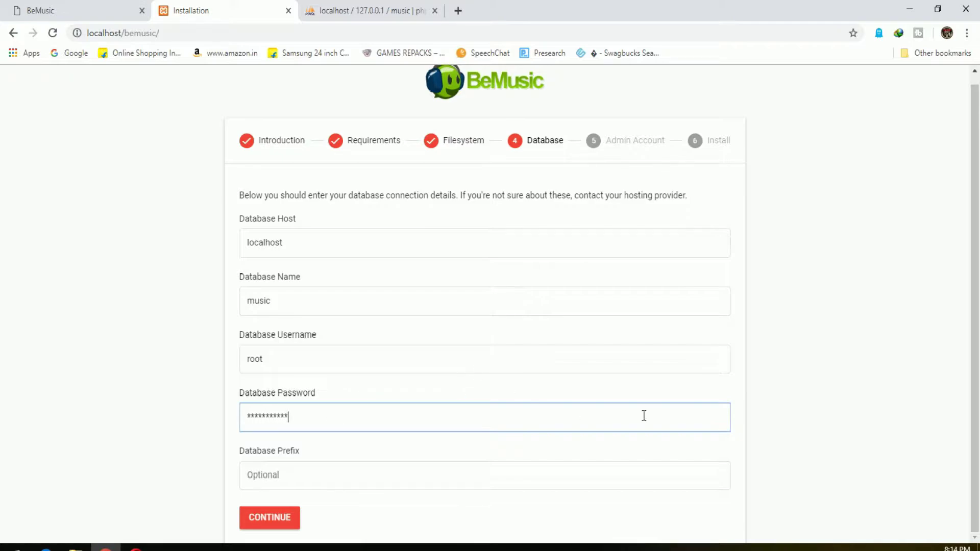
click(350, 473)
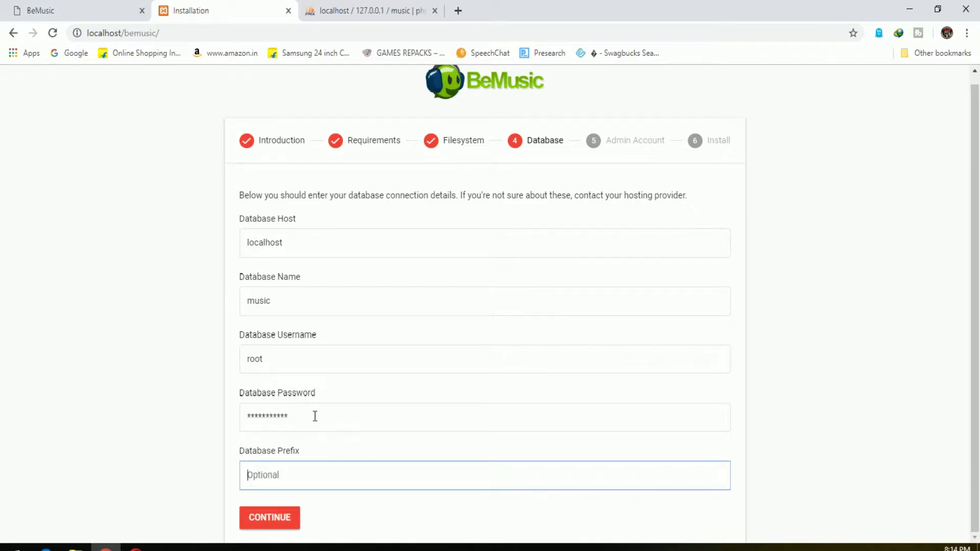
click(278, 523)
click(312, 263)
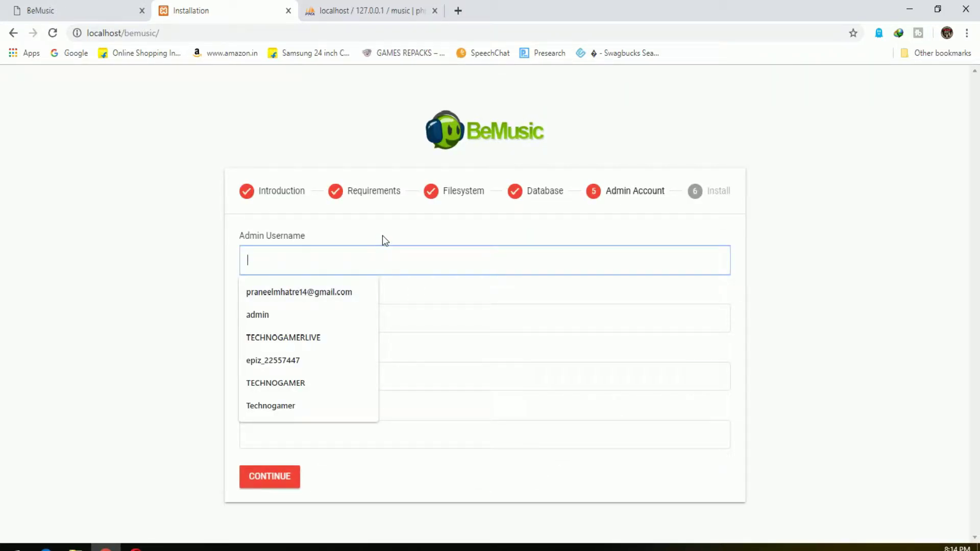
Fill in the admin username, a saved email and a confirmed password
text(gn)
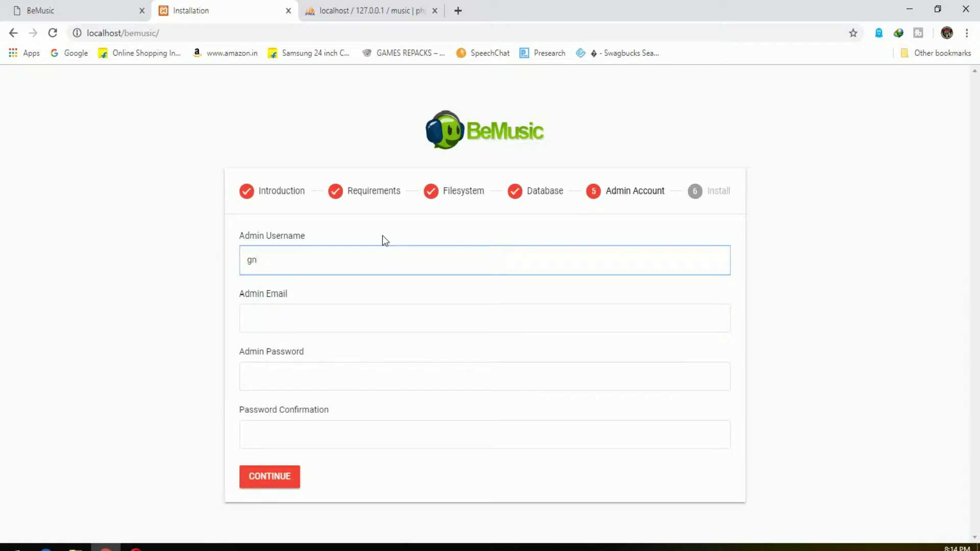
text(asher)
key(Tab)
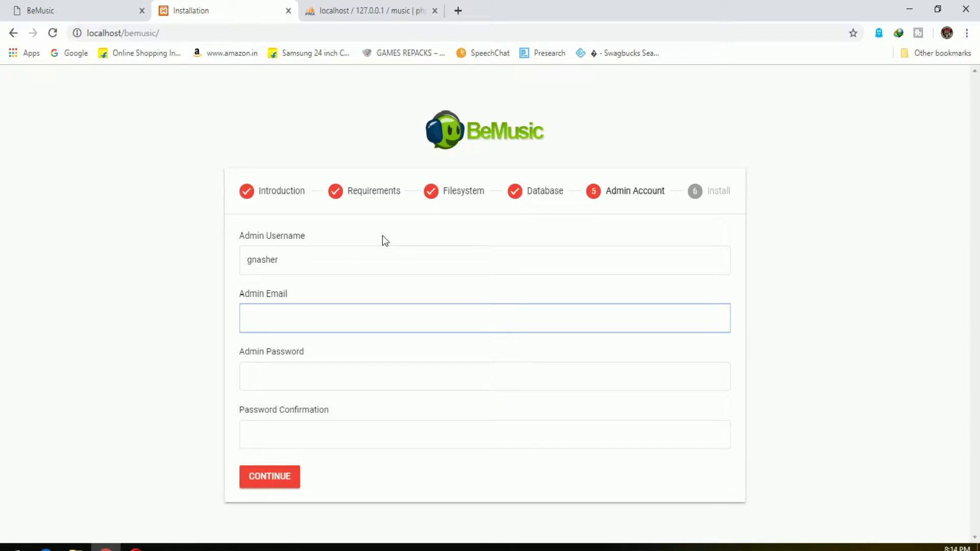
text(pra)
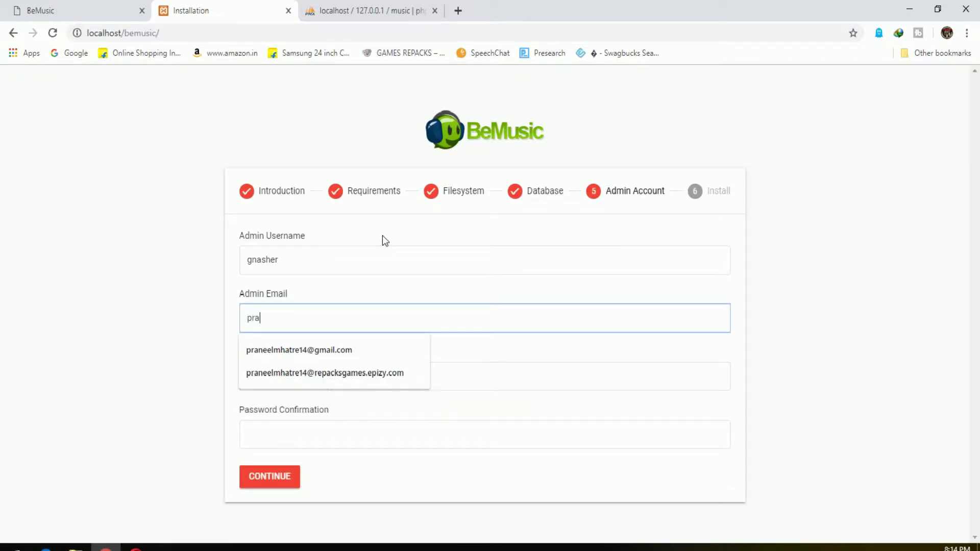
key(Down)
key(Return)
click(347, 382)
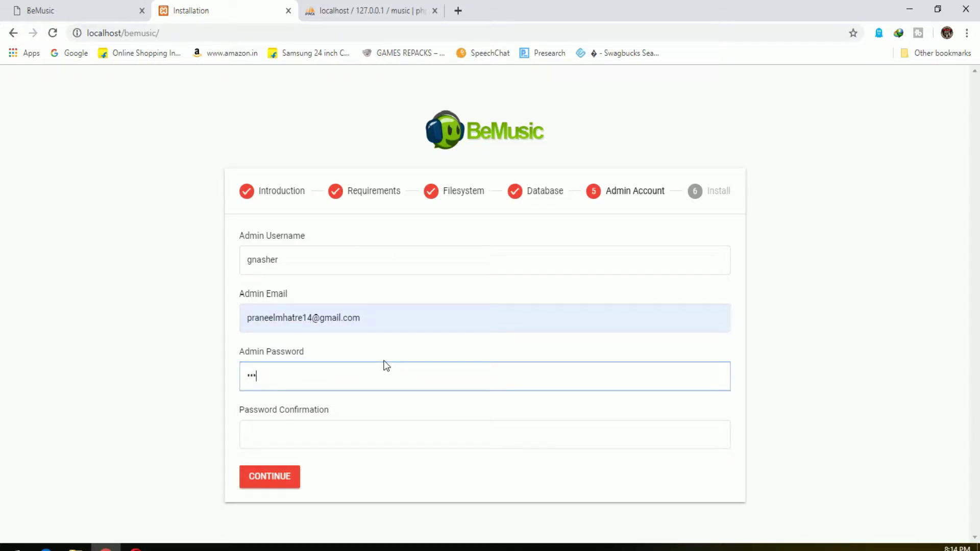
text(••••••••••••••)
click(336, 434)
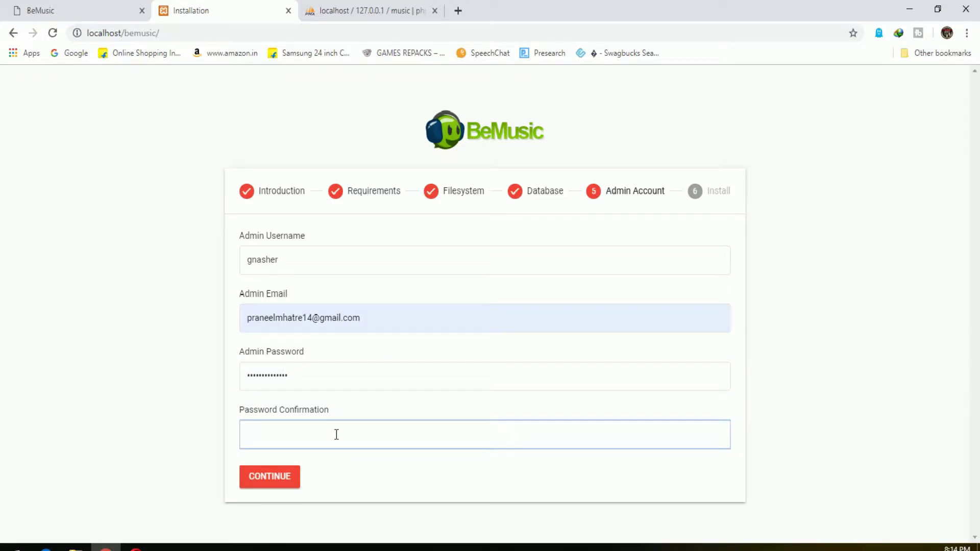
text(•••••••••)
click(285, 484)
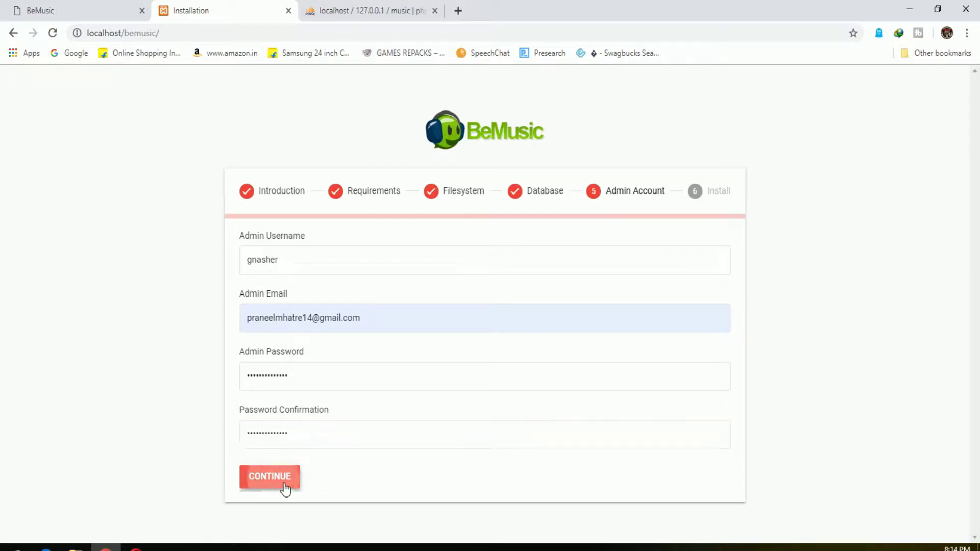
Read the install instructions and start the installation
drag(241, 344, 448, 352)
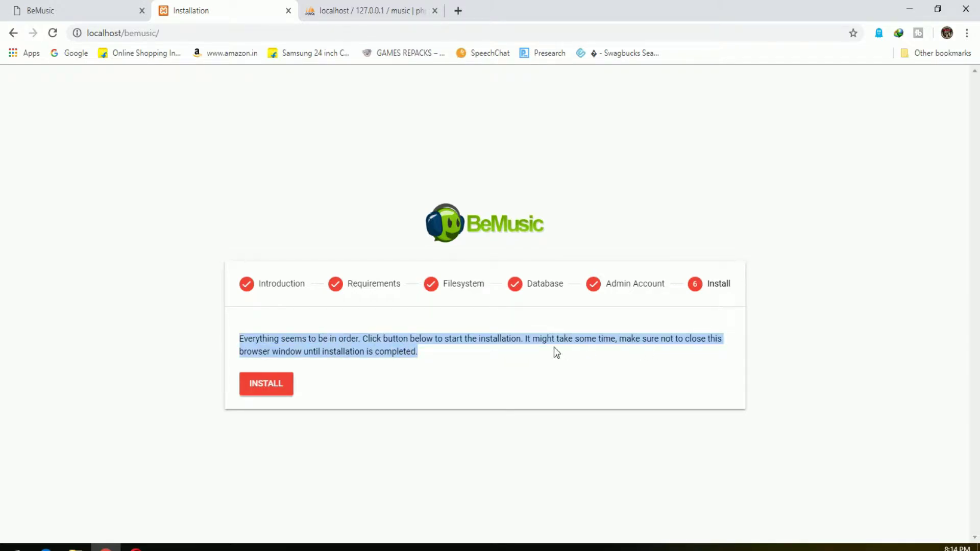
click(598, 341)
click(277, 392)
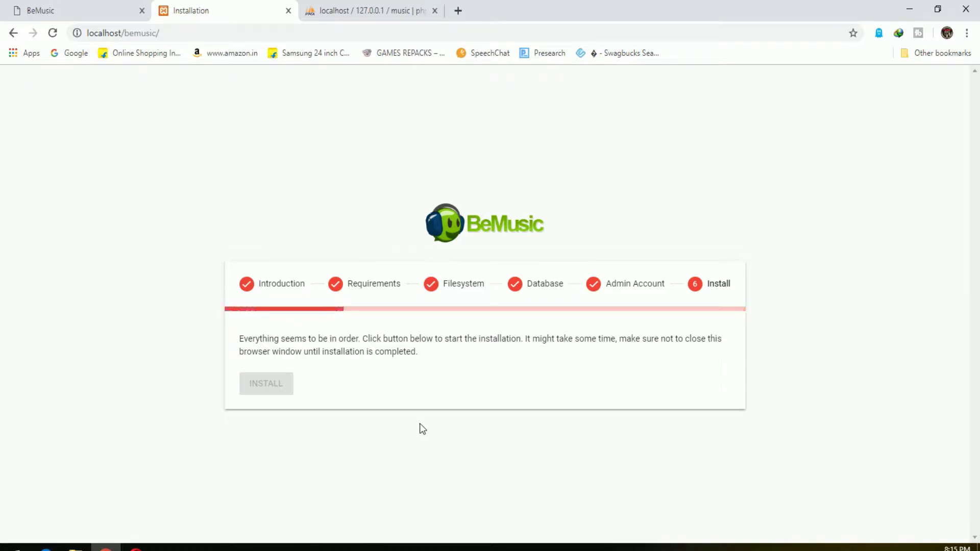
Close the phpMyAdmin tab and browse the BeMusic documentation
click(434, 10)
click(127, 11)
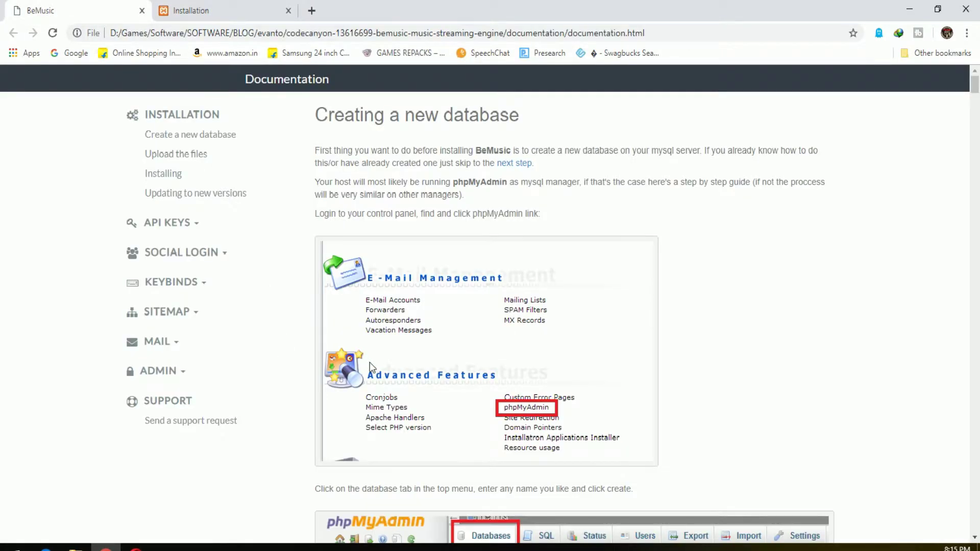
scroll(366, 360, down, 10)
scroll(641, 383, down, 12)
scroll(315, 361, up, 15)
scroll(315, 362, up, 6)
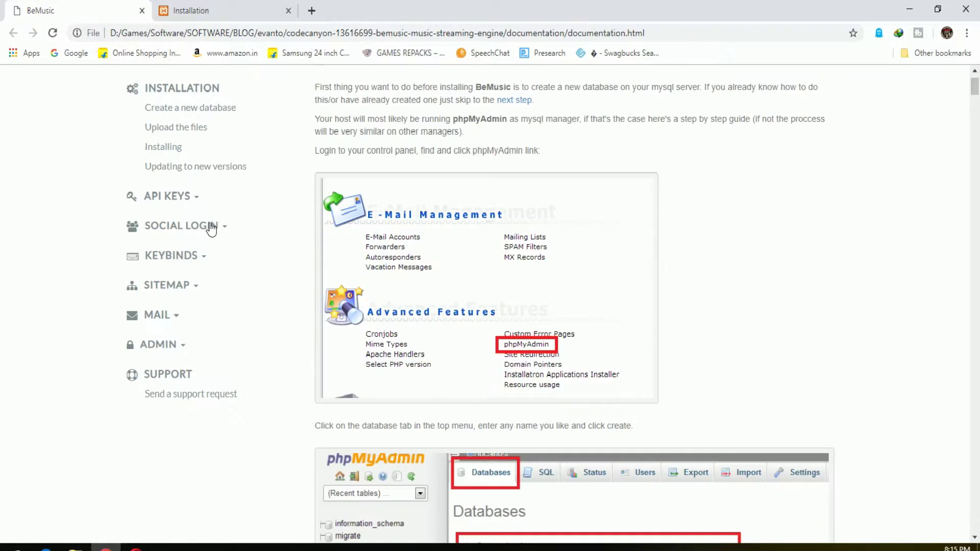
Read the API Keys overview, then return to the finished installer
click(163, 196)
click(171, 215)
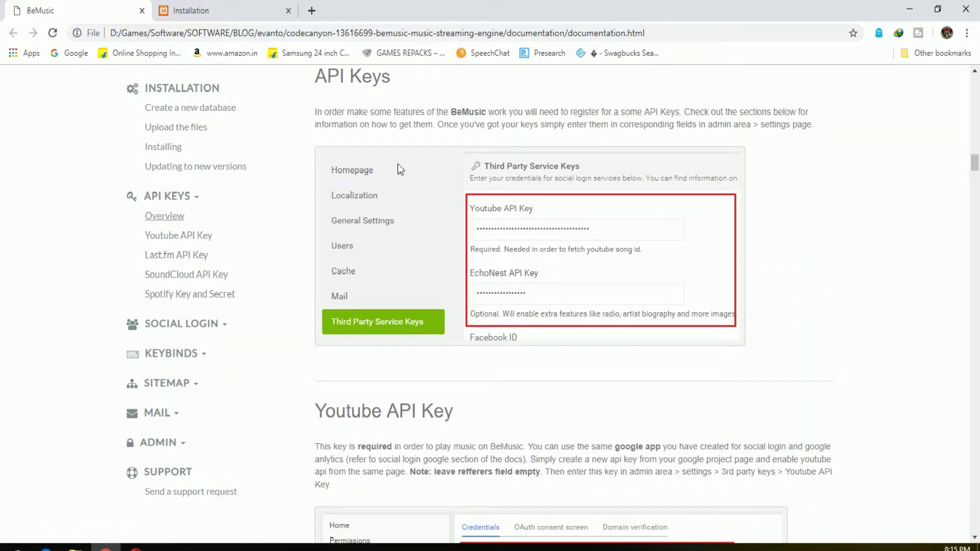
drag(451, 108, 804, 115)
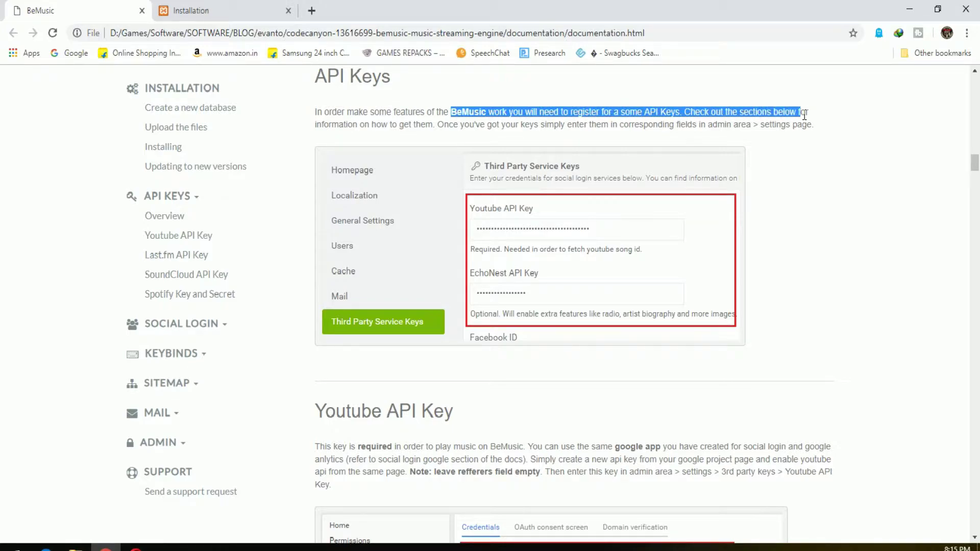
click(464, 123)
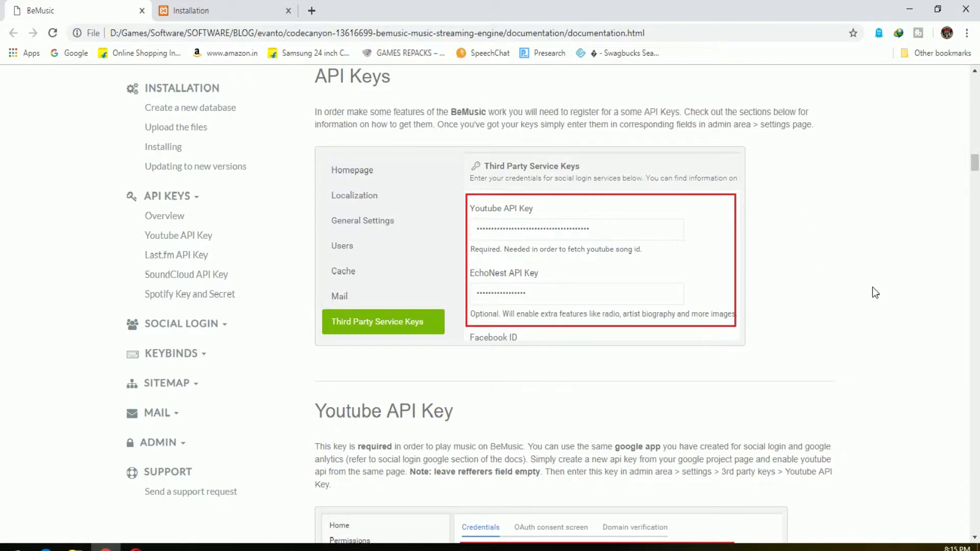
click(223, 8)
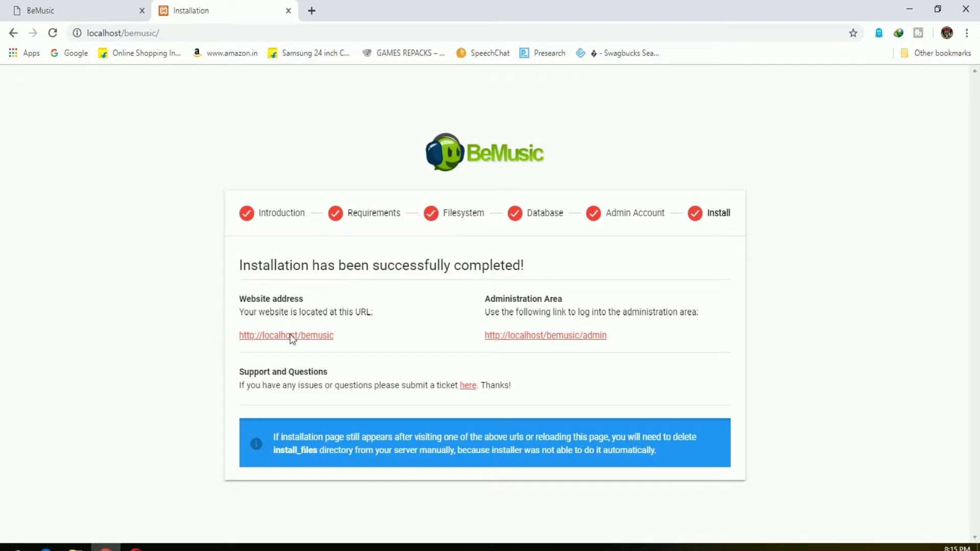
Open the admin URL in a new tab, load localhost/bemusic, then switch to the admin login
right_click(553, 344)
click(577, 345)
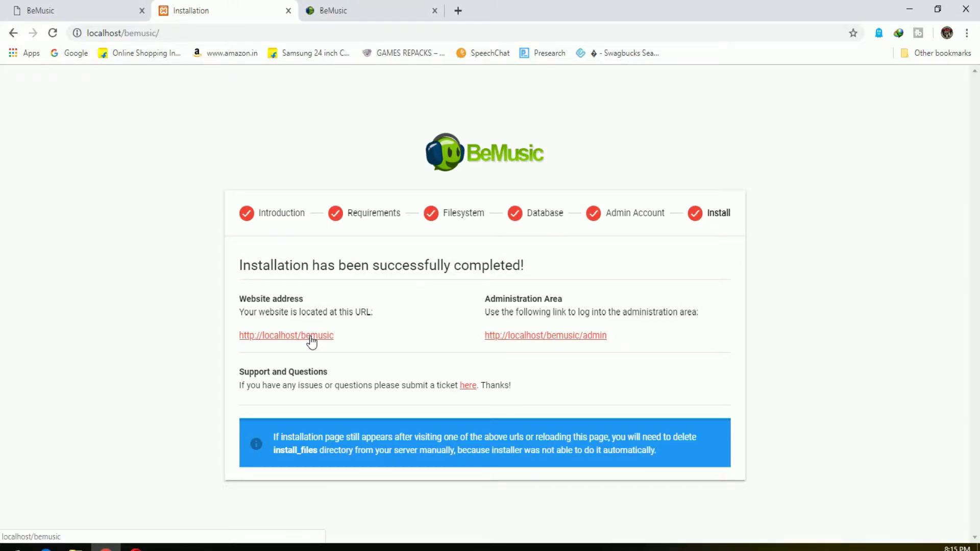
drag(610, 437, 692, 437)
drag(290, 457, 565, 463)
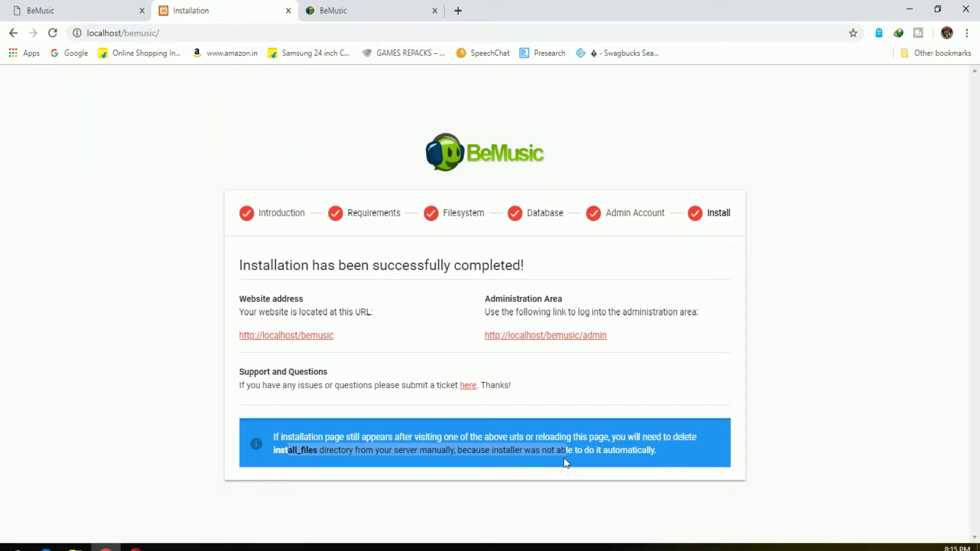
click(804, 397)
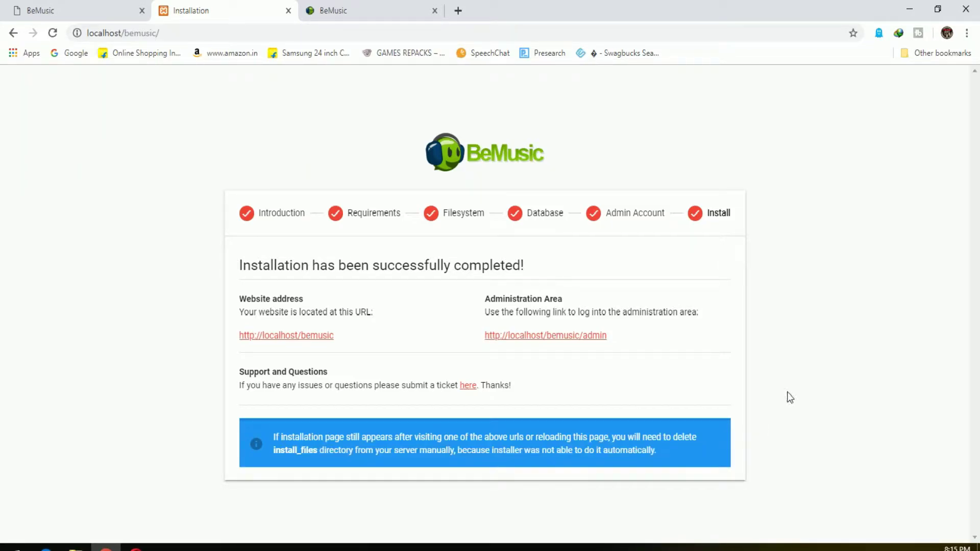
click(282, 335)
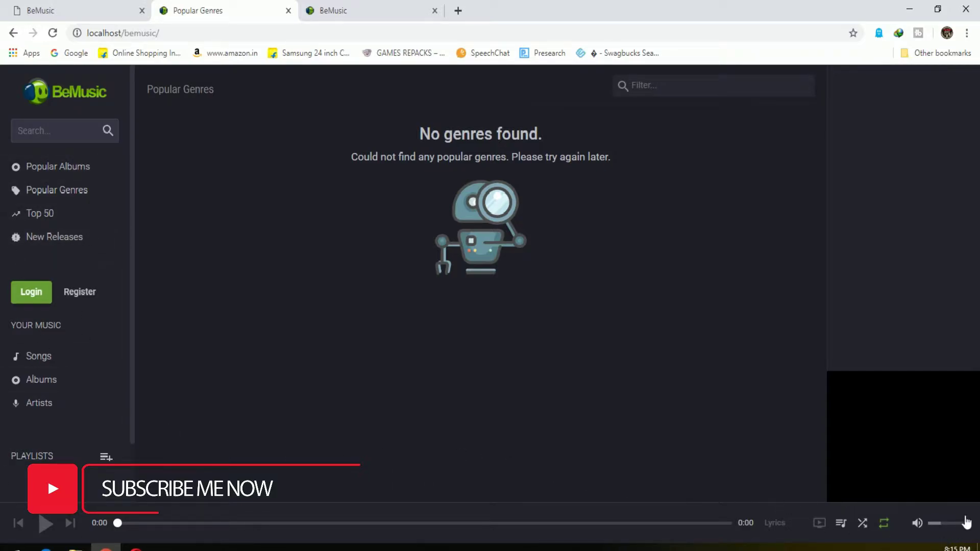
click(360, 7)
Log in using the autofilled admin email and the account password
click(442, 263)
click(451, 291)
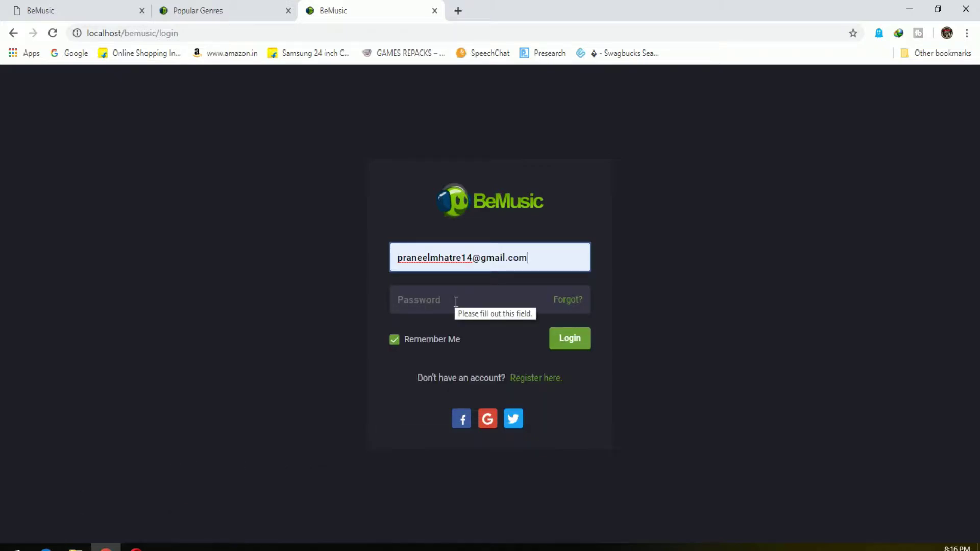
click(456, 302)
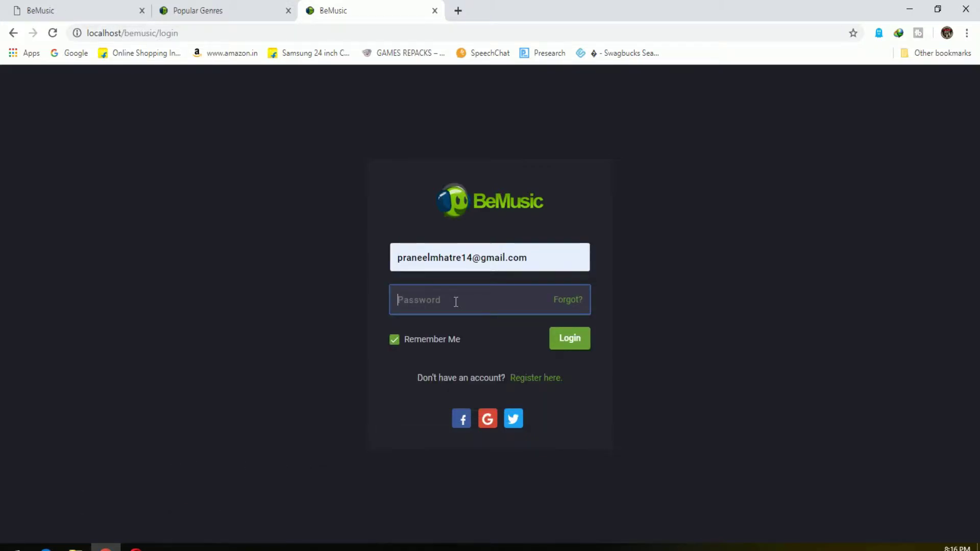
text(passw)
click(574, 336)
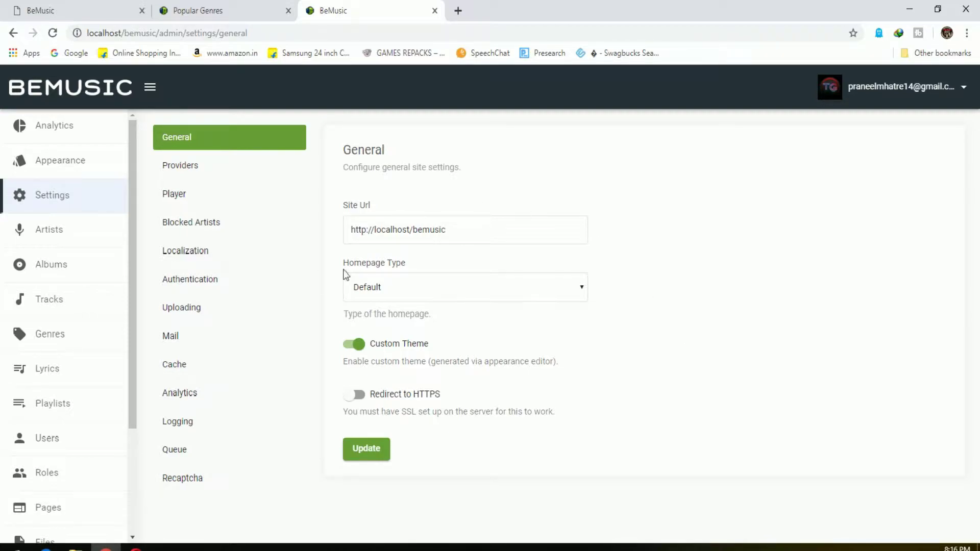
Review General settings, keeping Homepage Type as Default and reading the theme and HTTPS notes
click(398, 244)
click(699, 281)
click(445, 286)
click(432, 284)
click(684, 287)
drag(503, 360, 529, 361)
click(518, 395)
drag(367, 411, 669, 396)
click(669, 396)
Visit the Analytics page and Appearance editor, then go back
click(31, 123)
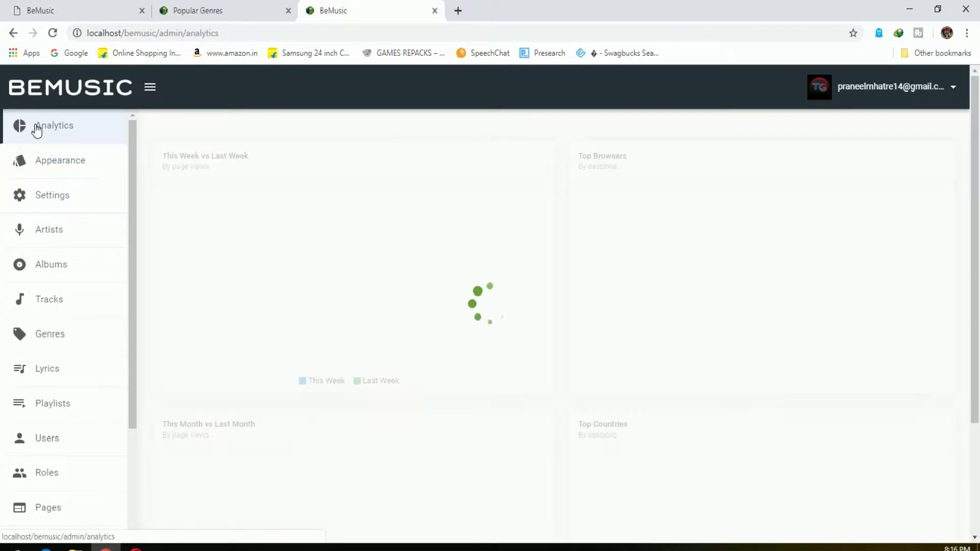
click(44, 158)
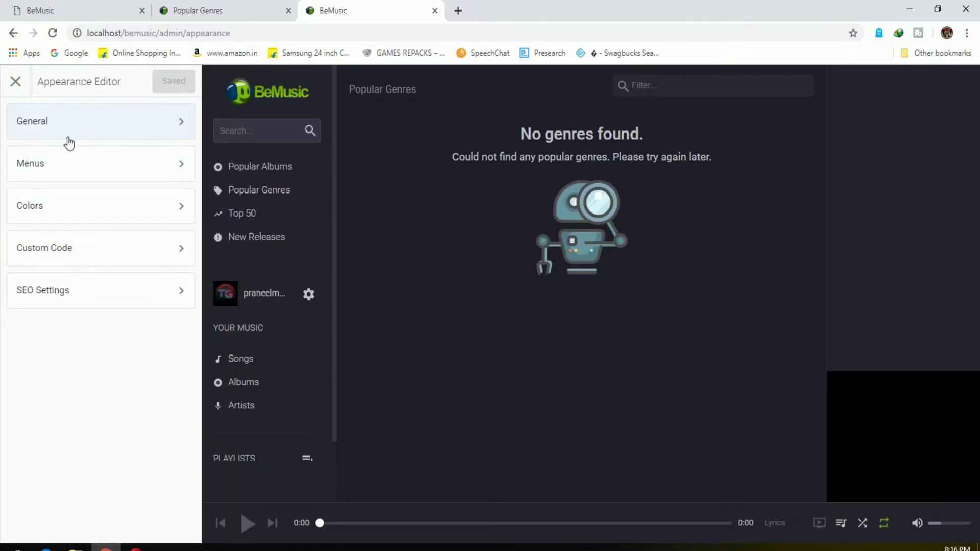
key(alt+Left)
In Data Providers, keep Wikipedia for Artist Biography and generate the sitemap
click(71, 202)
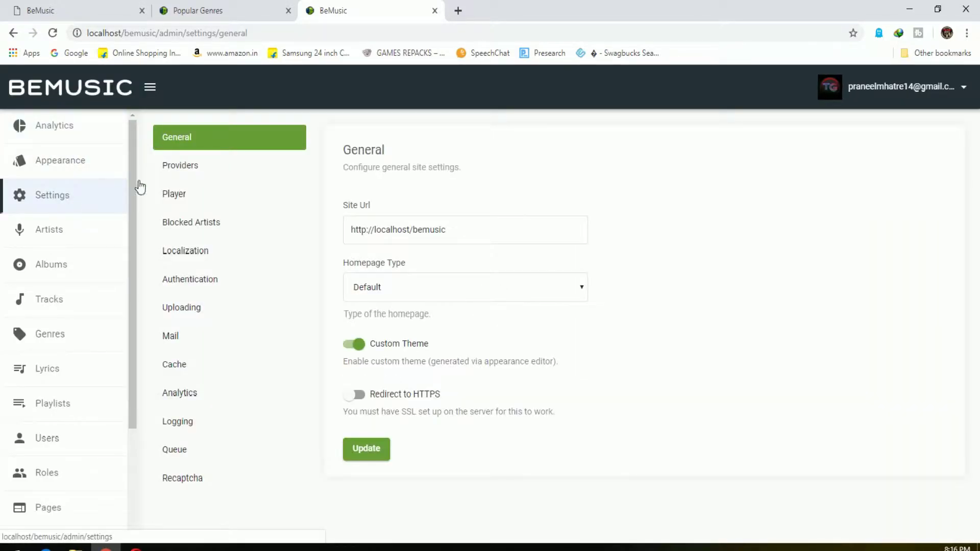
click(179, 169)
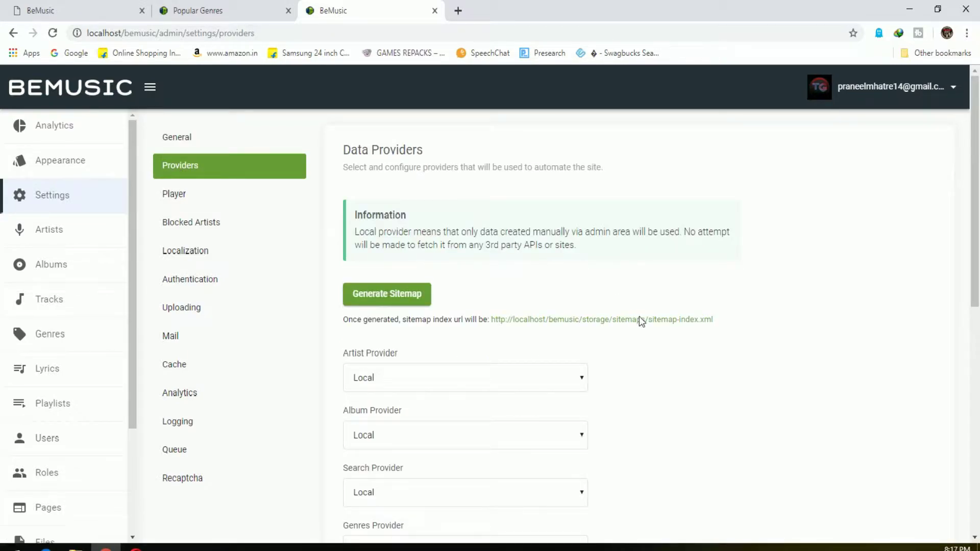
scroll(656, 363, down, 7)
click(528, 401)
click(528, 401)
scroll(679, 406, up, 5)
scroll(681, 410, up, 3)
click(425, 300)
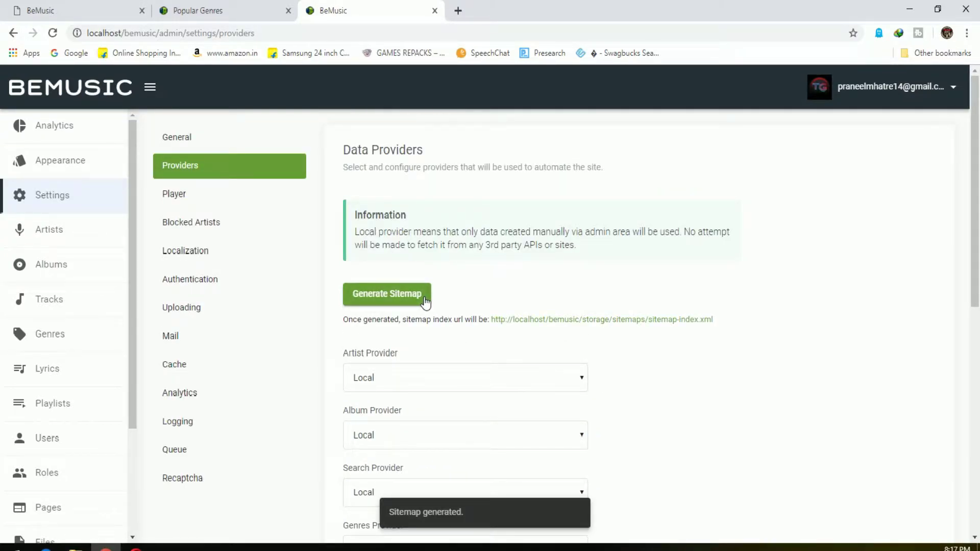
scroll(681, 467, down, 9)
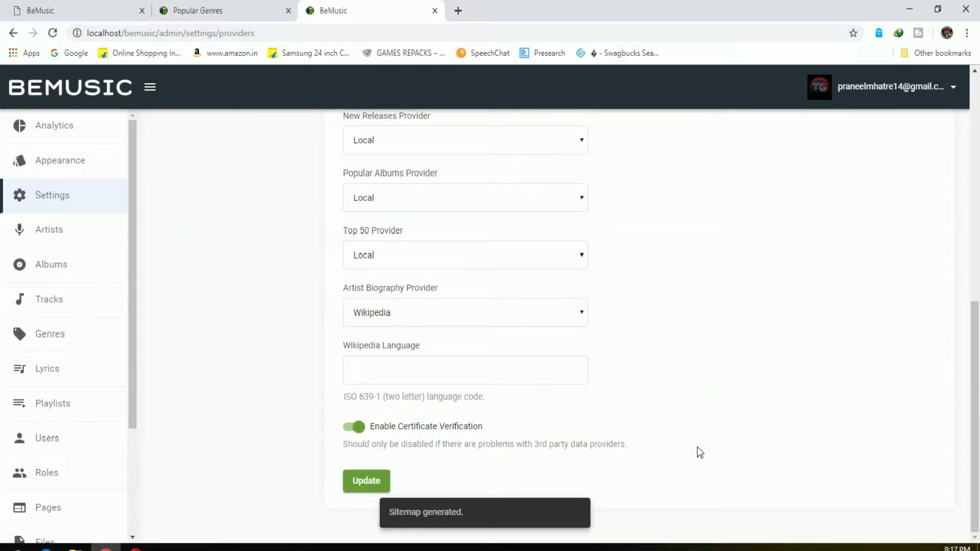
scroll(700, 440, up, 10)
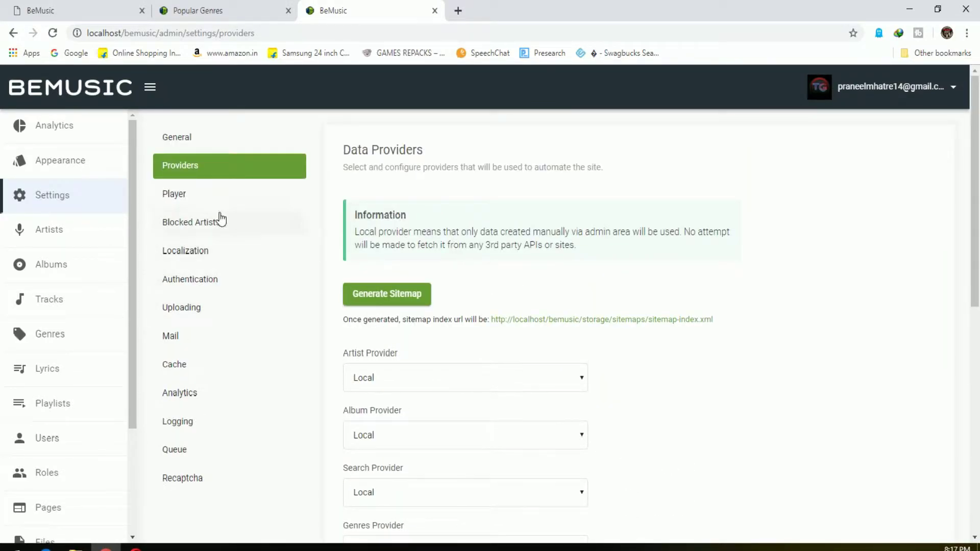
click(213, 199)
Change Streaming Method from Local to Youtube and focus the Youtube Api Key field
click(473, 233)
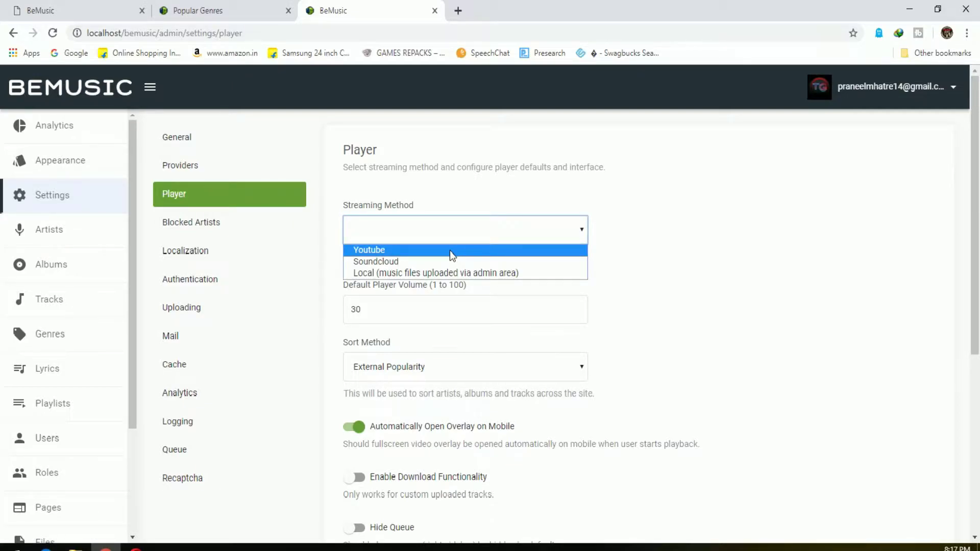
click(438, 274)
click(401, 222)
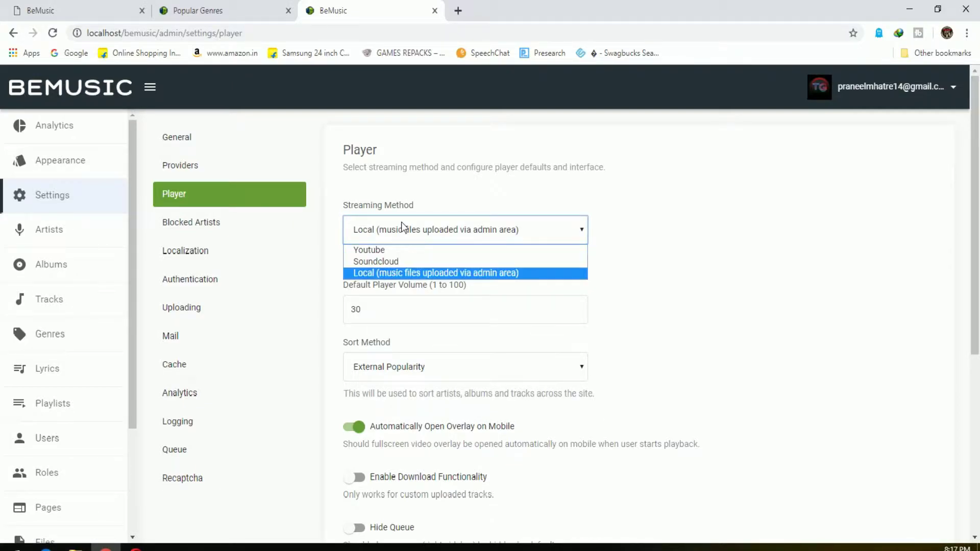
click(369, 249)
click(503, 323)
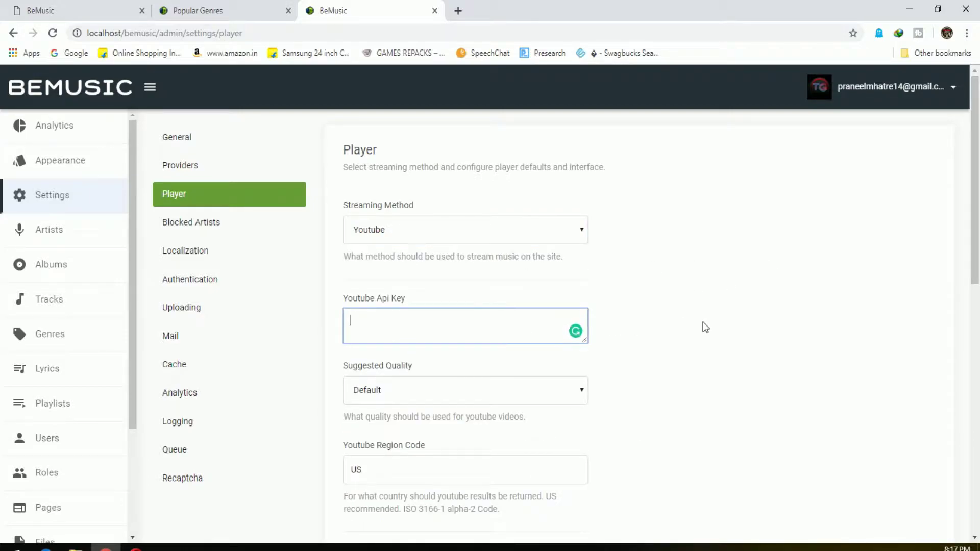
click(458, 10)
Load Google, reread the docs' API Keys notes, then try the API Library search box
click(82, 53)
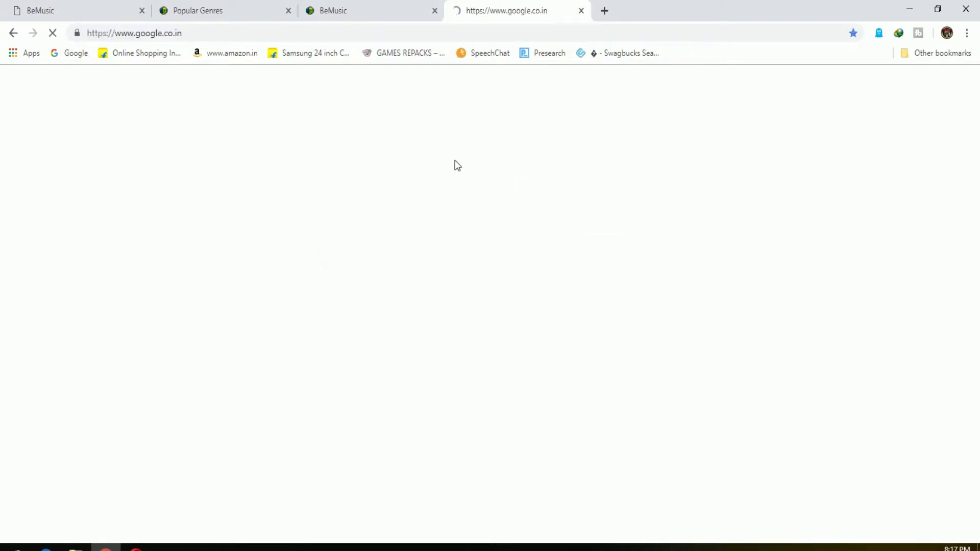
click(95, 7)
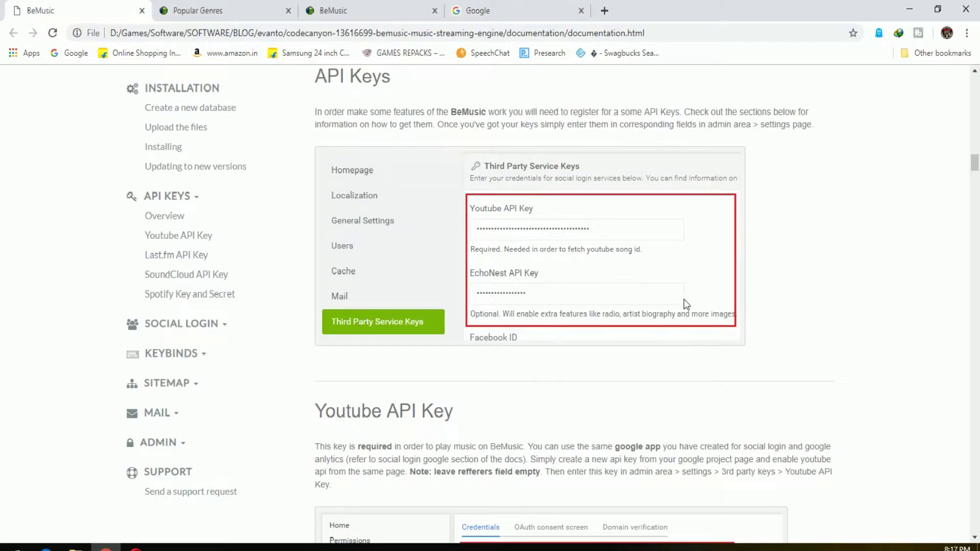
scroll(664, 301, up, 2)
scroll(491, 245, up, 3)
scroll(457, 265, down, 3)
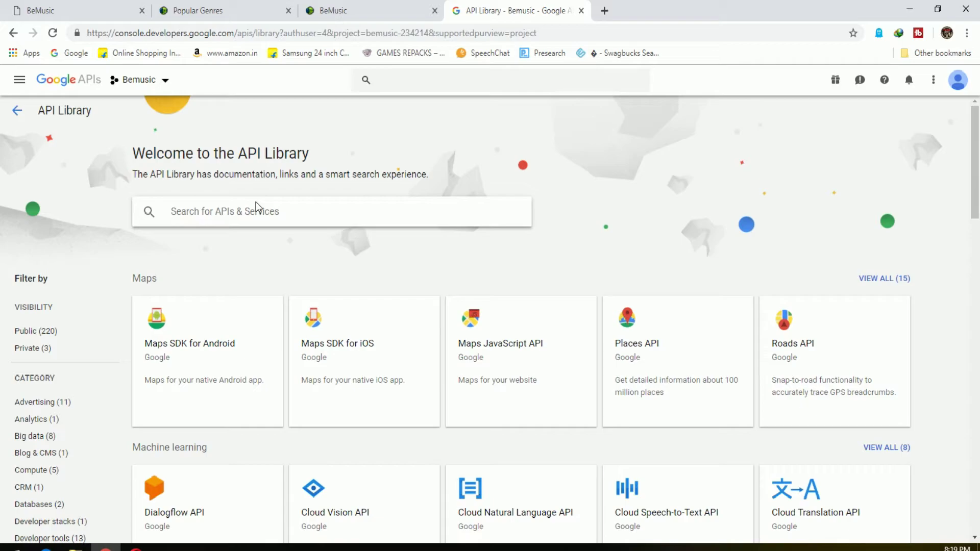
click(256, 210)
text(a)
key(BackSpace)
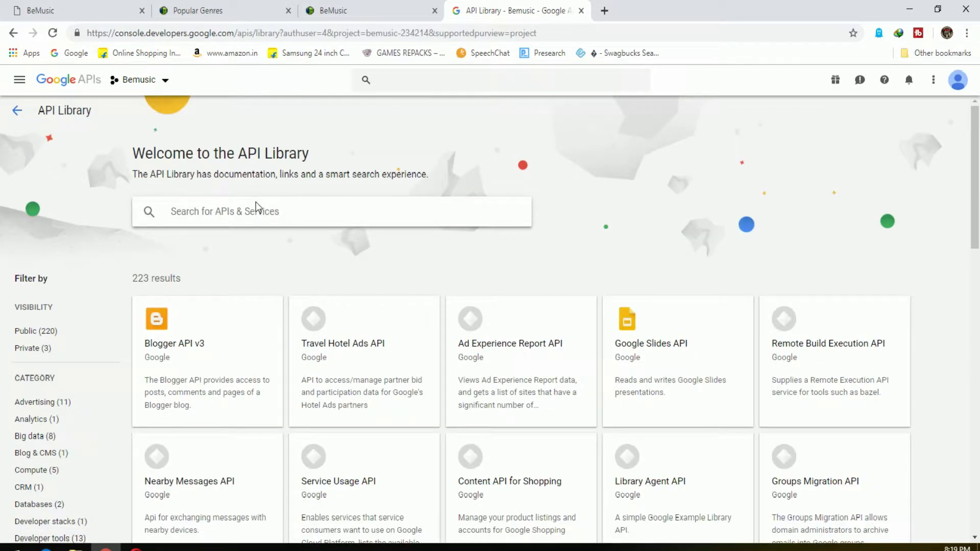
Find YouTube Data API v3, enable it for Bemusic, and launch Create Credentials
text(youtube)
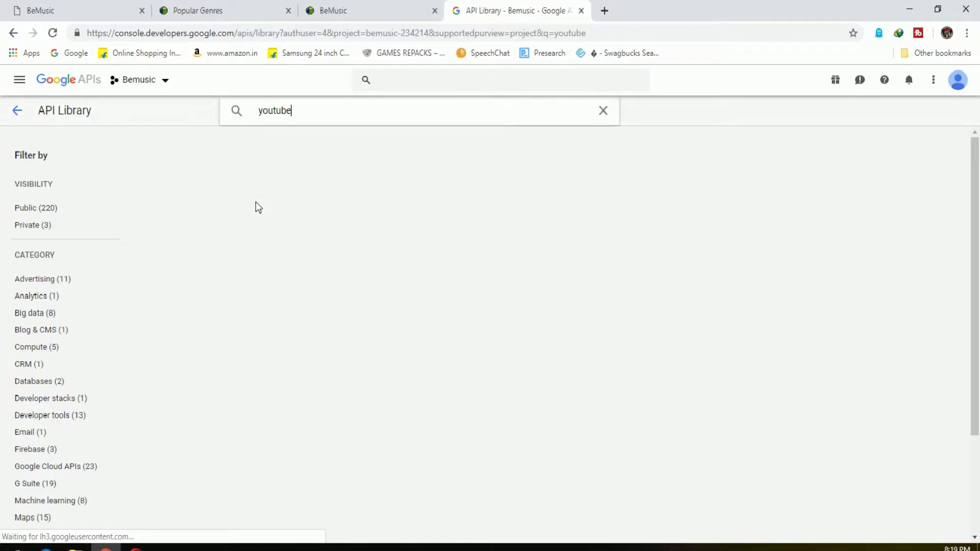
click(254, 225)
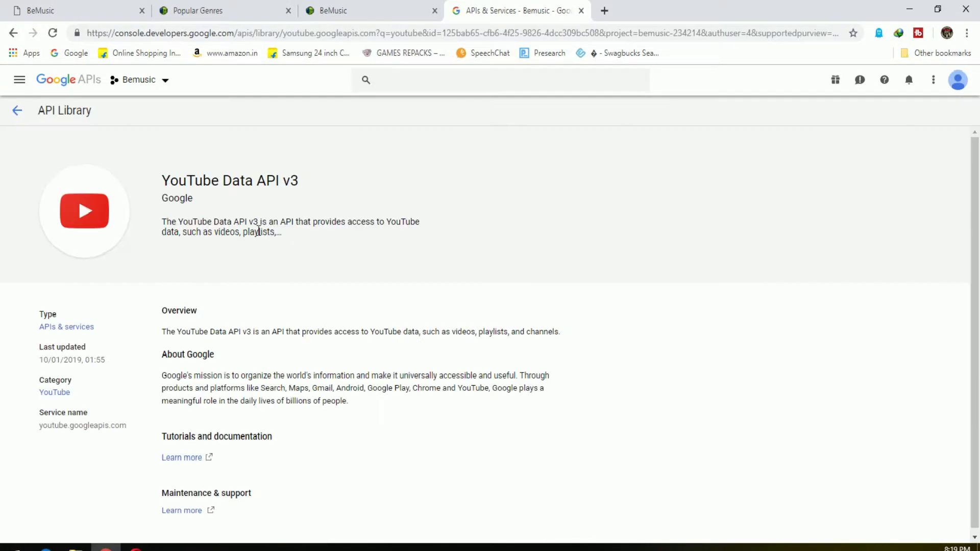
click(190, 255)
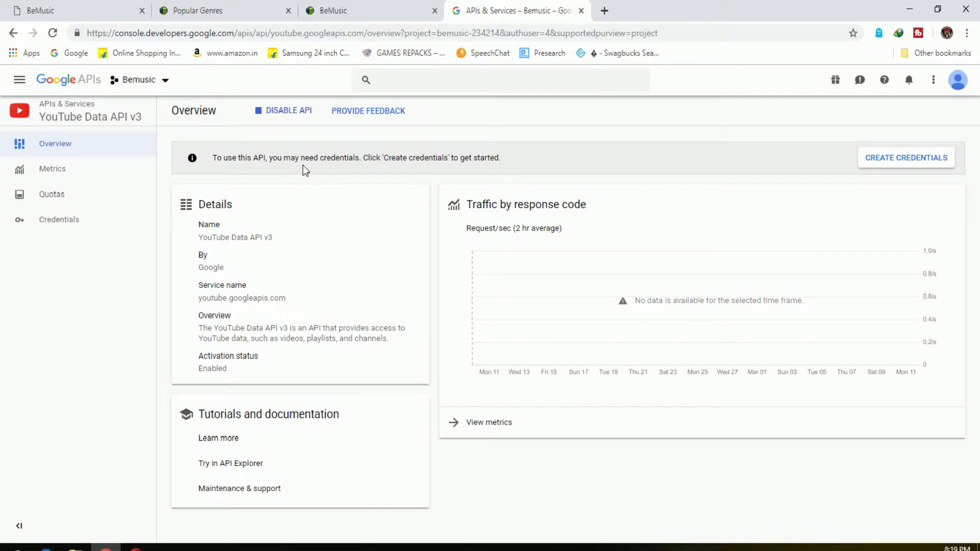
click(949, 158)
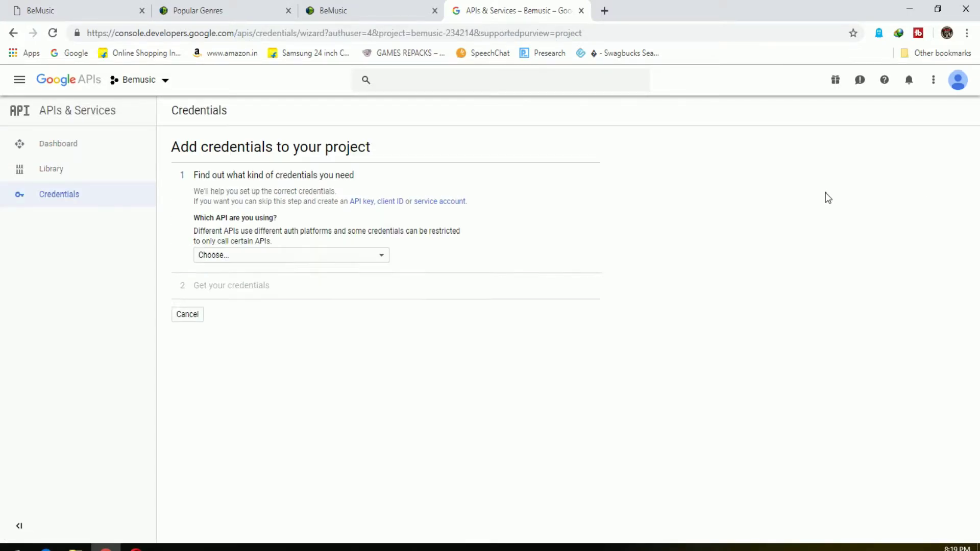
Request credentials for YouTube Data API v3 called from a web browser for public data
click(317, 254)
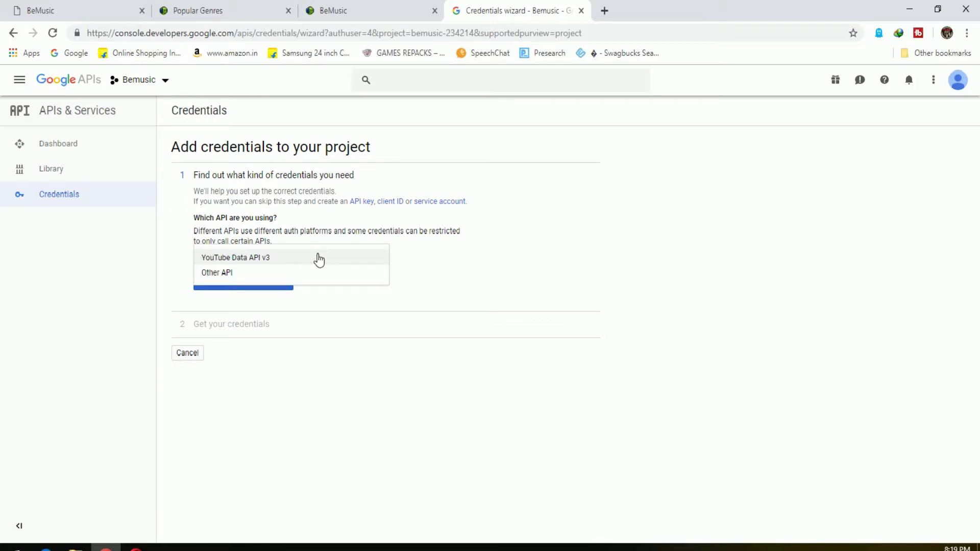
click(283, 259)
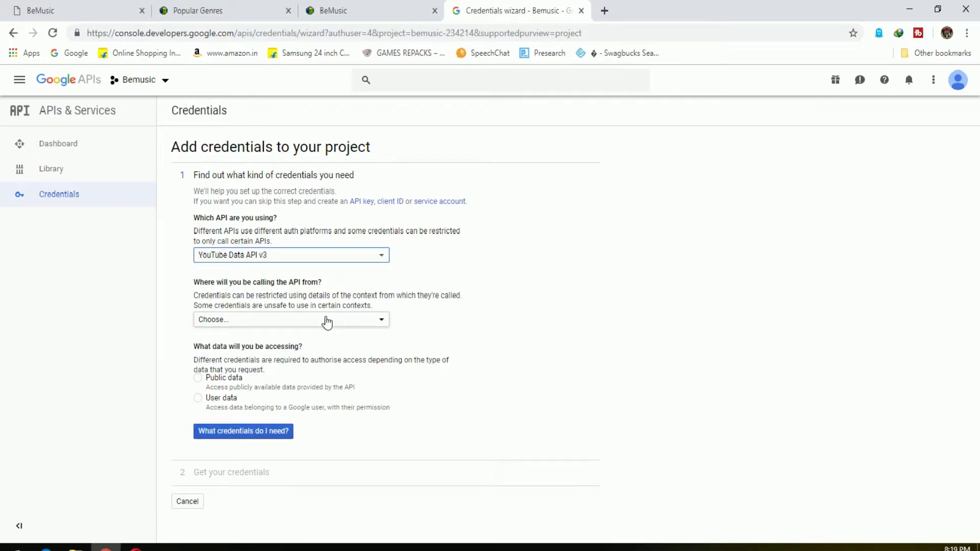
click(327, 321)
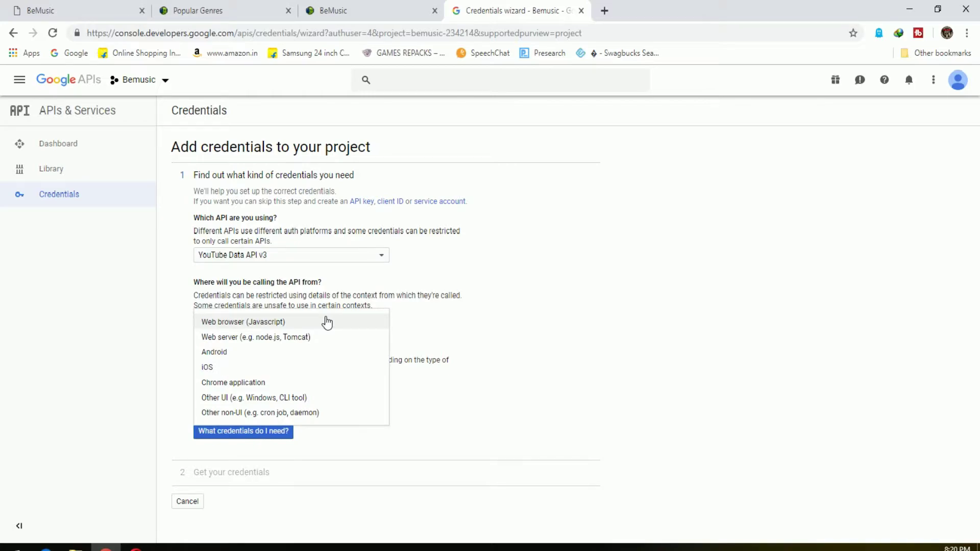
click(327, 322)
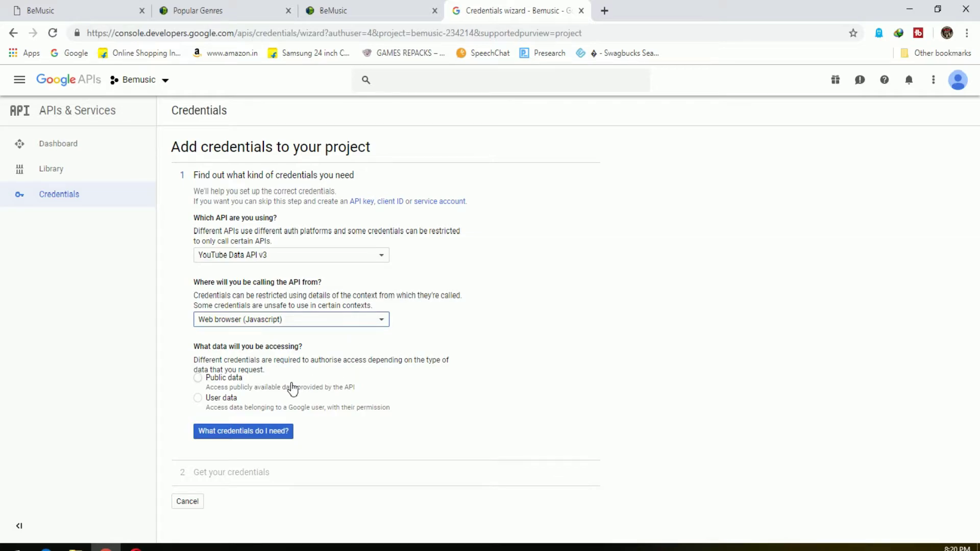
click(236, 384)
click(227, 398)
click(232, 380)
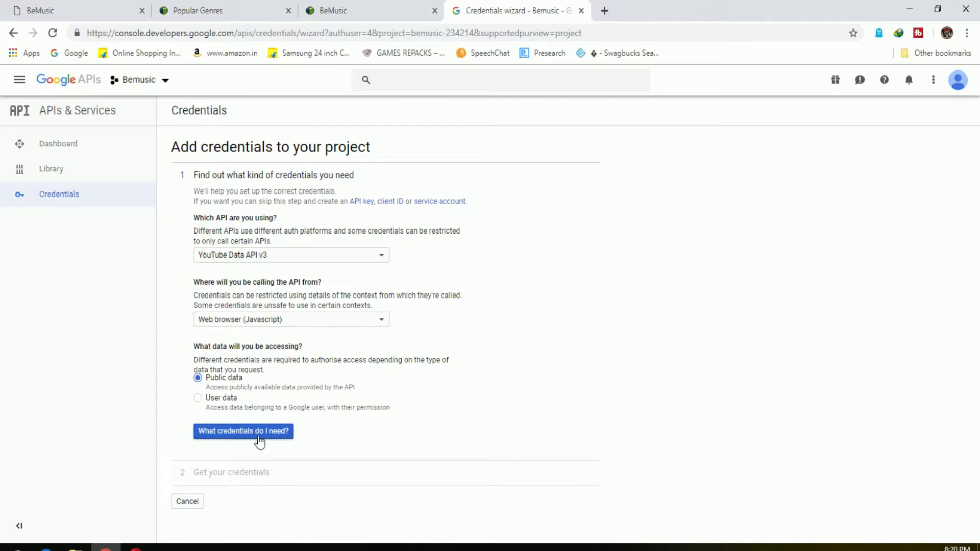
click(260, 441)
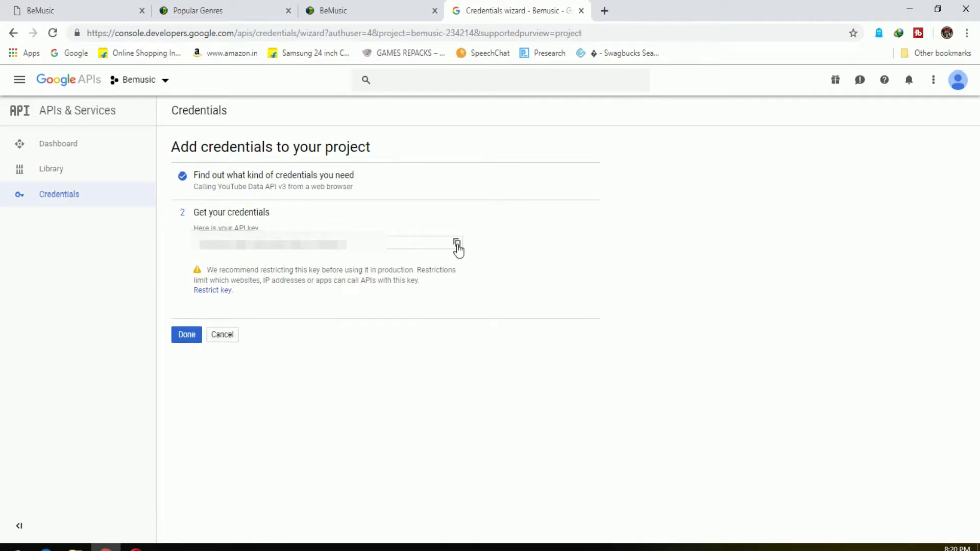
Copy the generated API key into BeMusic's Youtube Api Key setting
click(457, 243)
click(212, 8)
click(372, 7)
click(398, 321)
key(ctrl+v)
Save the Player settings with the new YouTube key and return to the Popular Genres tab
click(619, 317)
scroll(636, 387, down, 6)
click(470, 320)
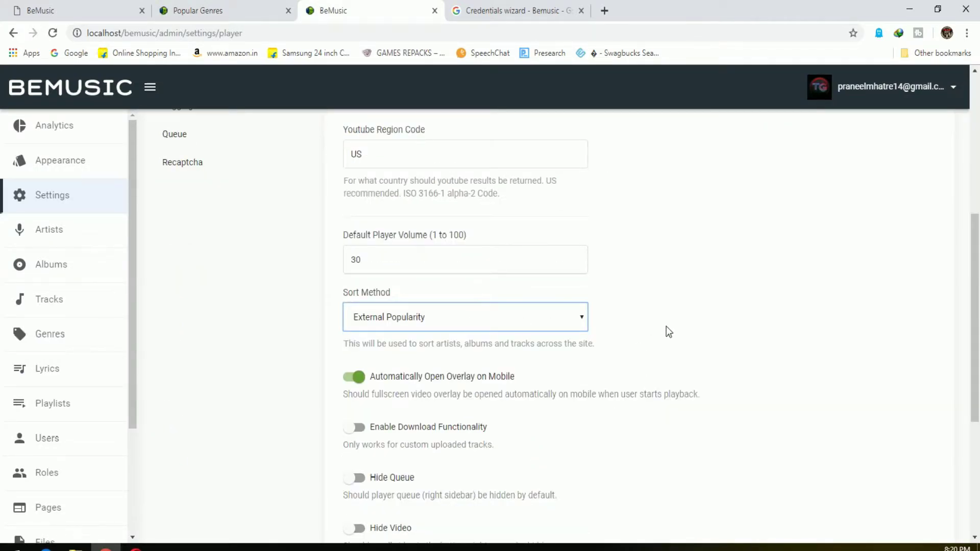
scroll(666, 326, down, 2)
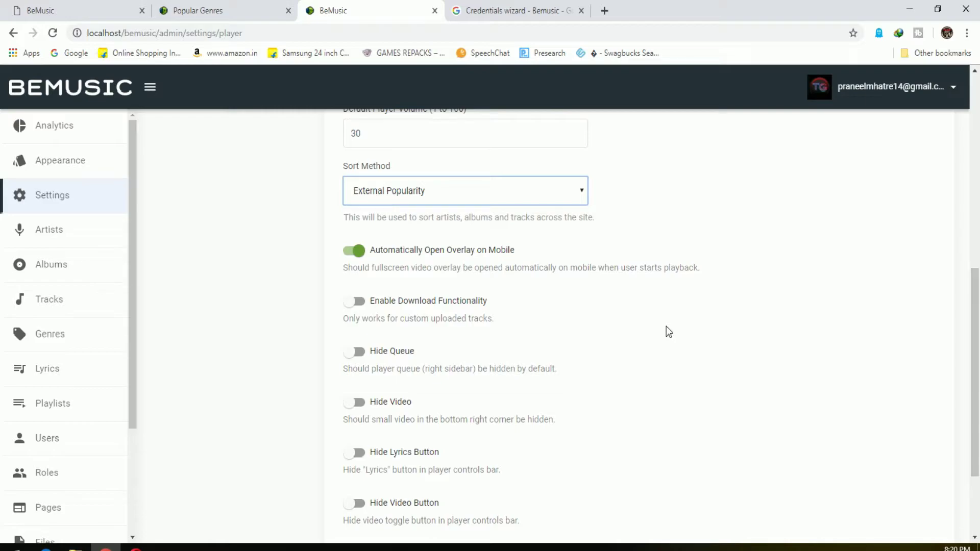
scroll(666, 332, down, 2)
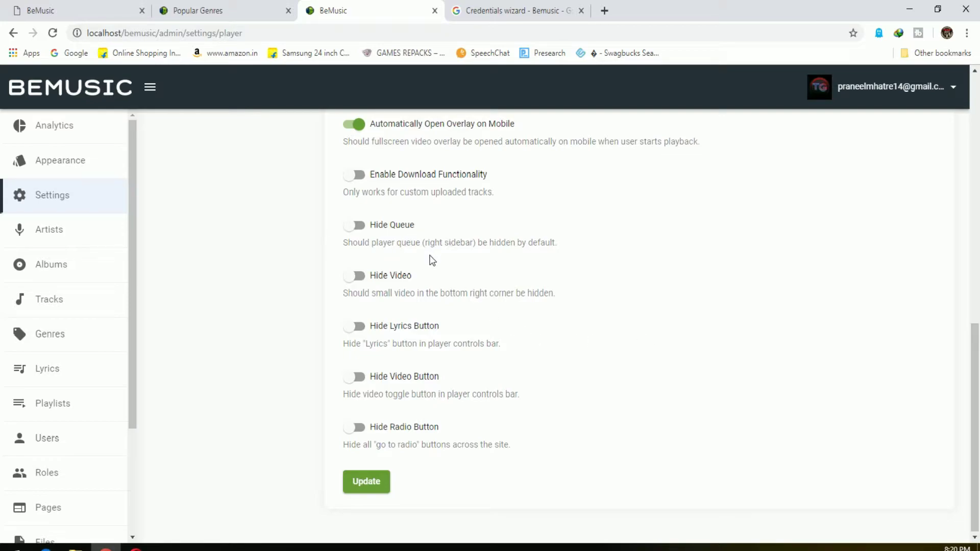
click(384, 484)
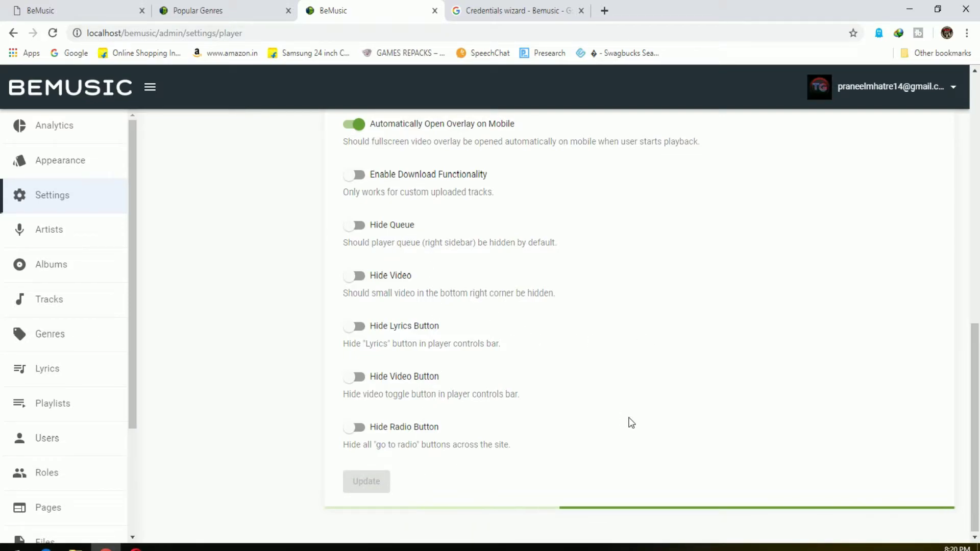
scroll(553, 470, up, 10)
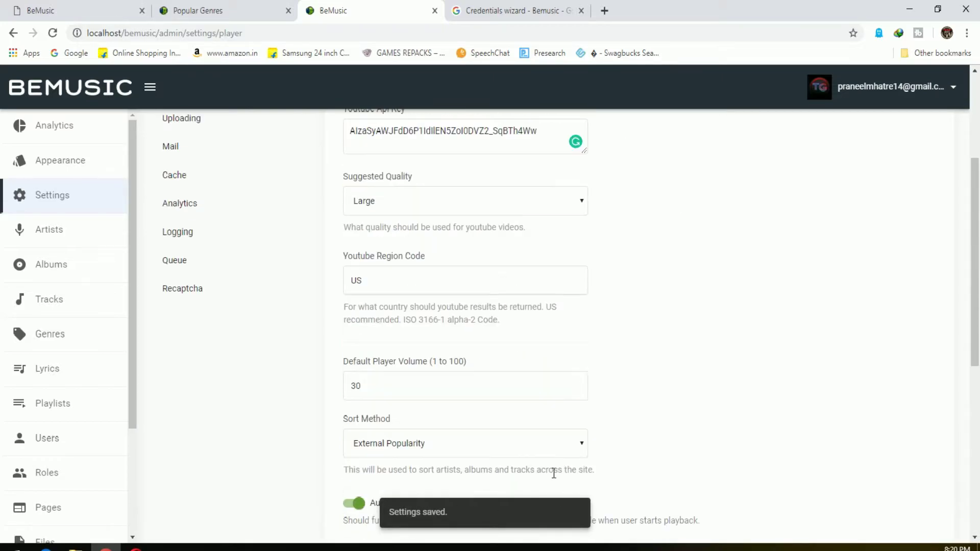
click(215, 10)
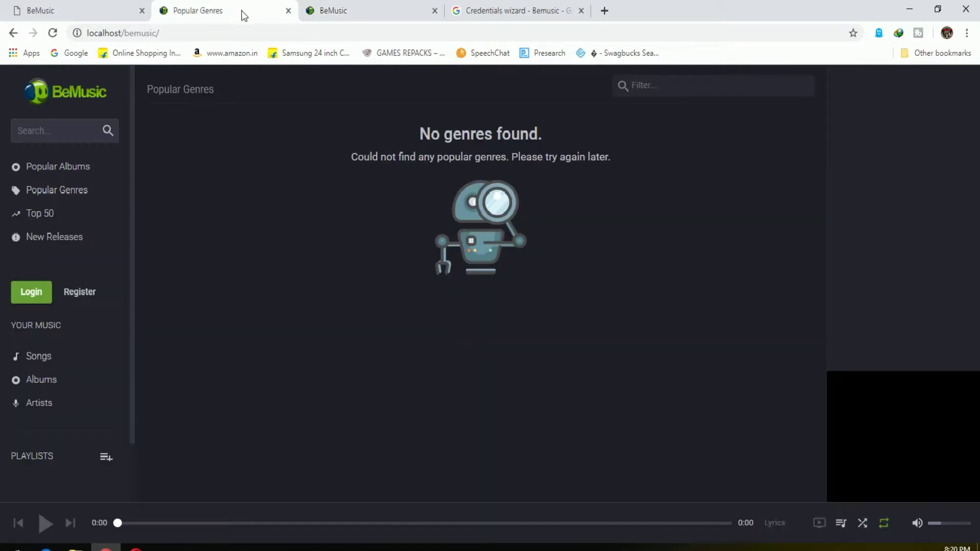
Reload the site, browse Songs, Popular Albums and Popular Genres, and view the empty Top 50 chart
key(F5)
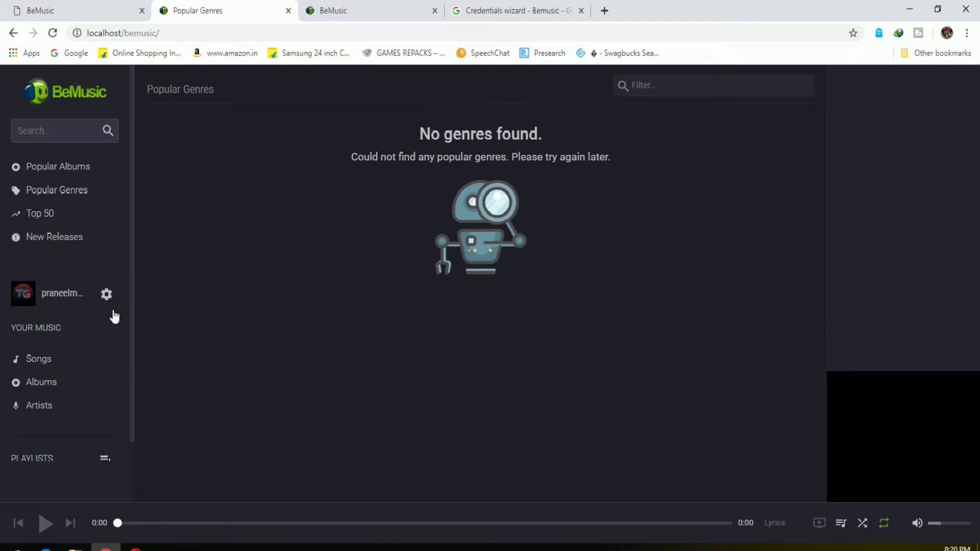
click(56, 359)
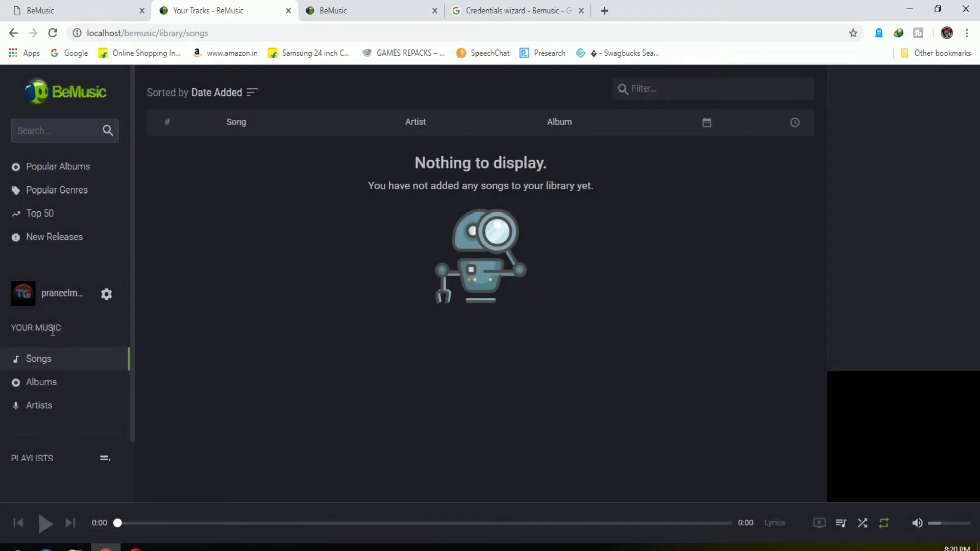
click(59, 171)
click(60, 192)
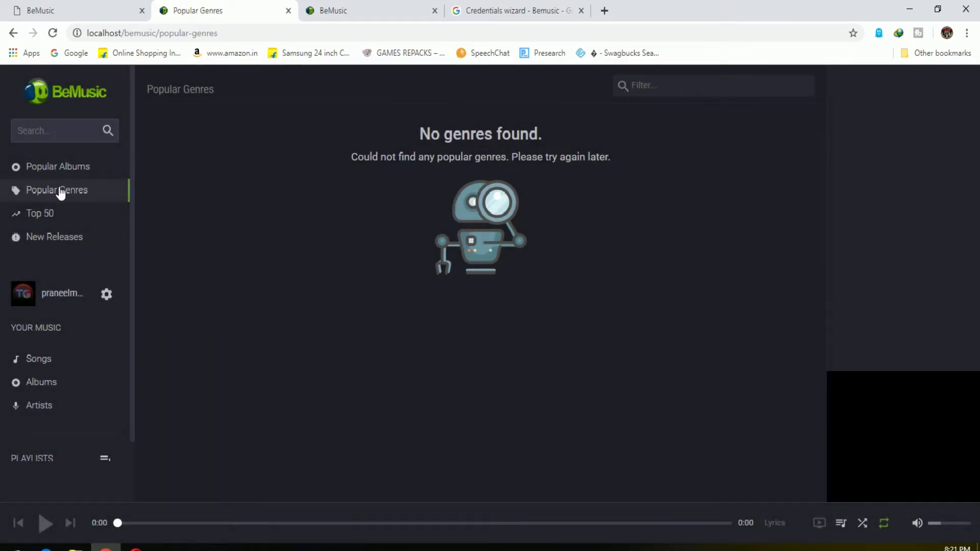
click(62, 174)
click(53, 214)
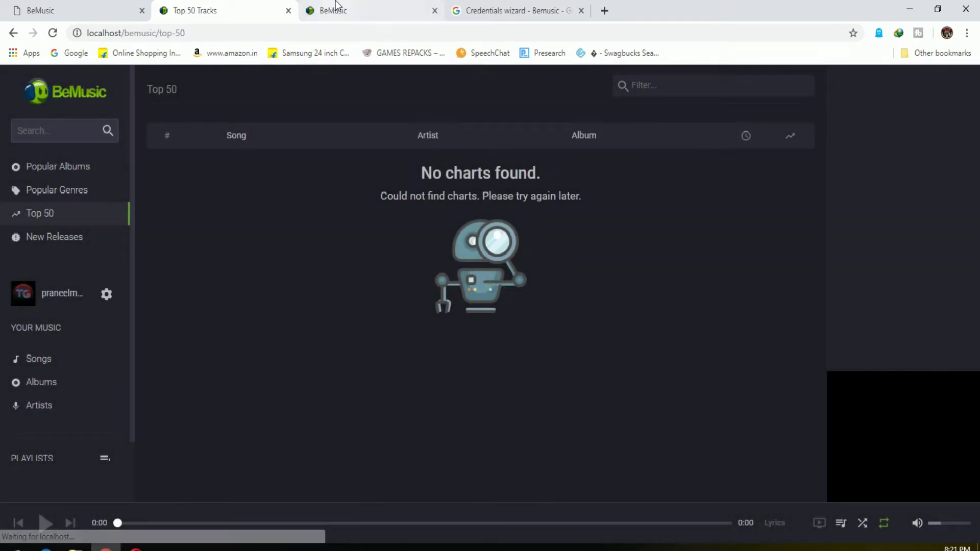
click(334, 9)
Read the documentation's Last.fm and Spotify Key and Secret sections, then return to admin settings
click(163, 11)
key(ctrl+shift+Tab)
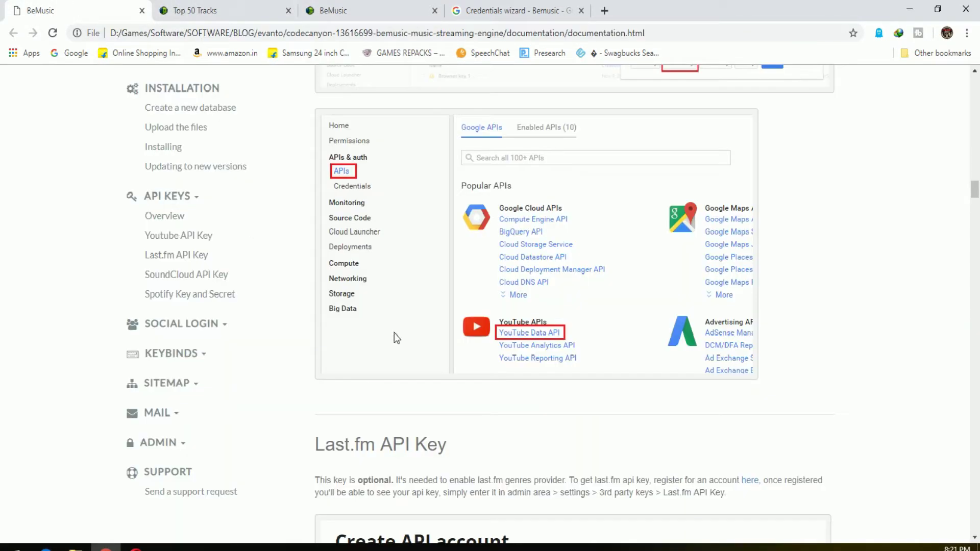
scroll(514, 380, up, 6)
scroll(514, 380, down, 11)
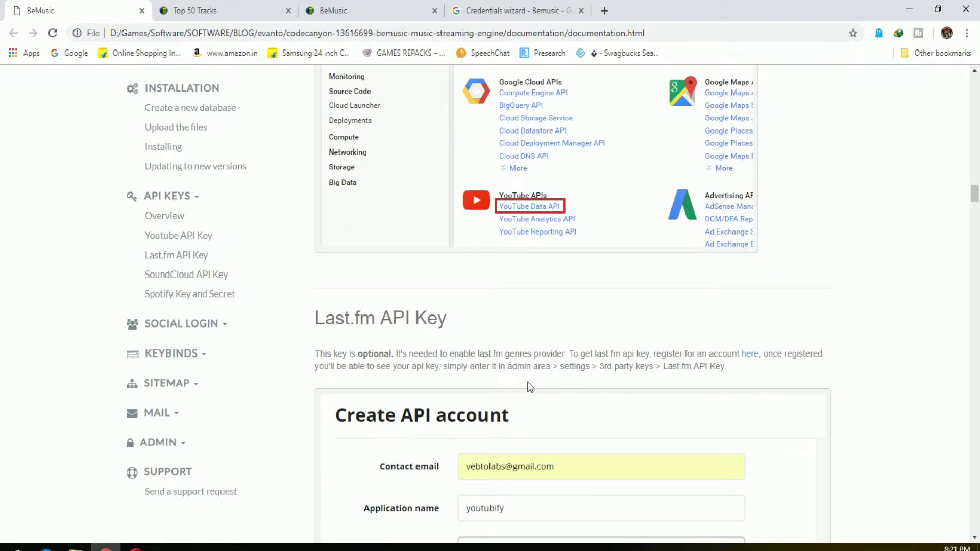
scroll(533, 363, down, 12)
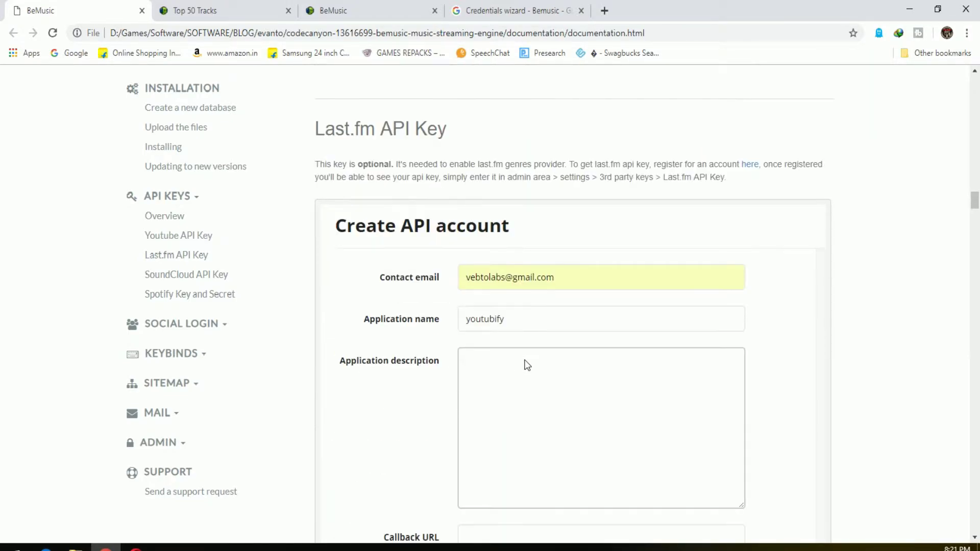
scroll(543, 367, down, 7)
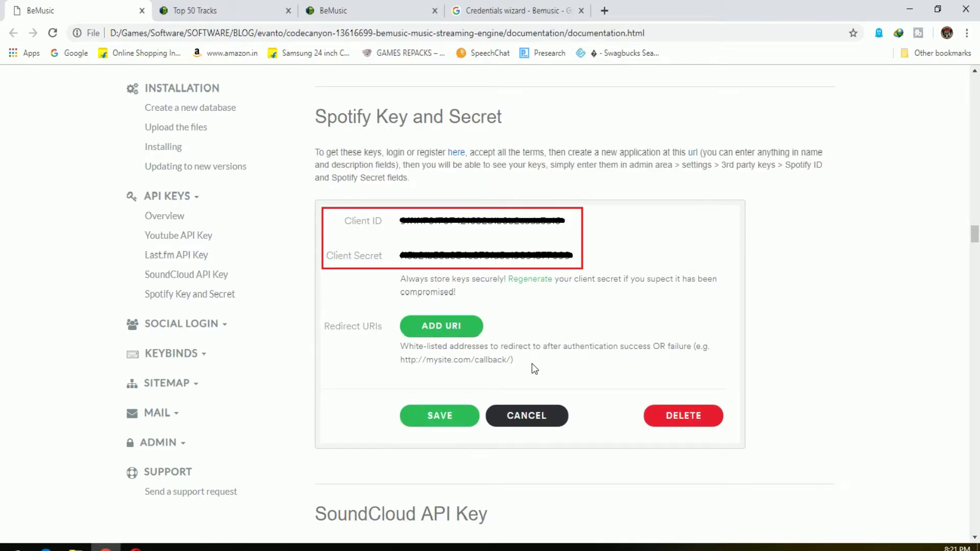
scroll(531, 365, up, 5)
key(ctrl+3)
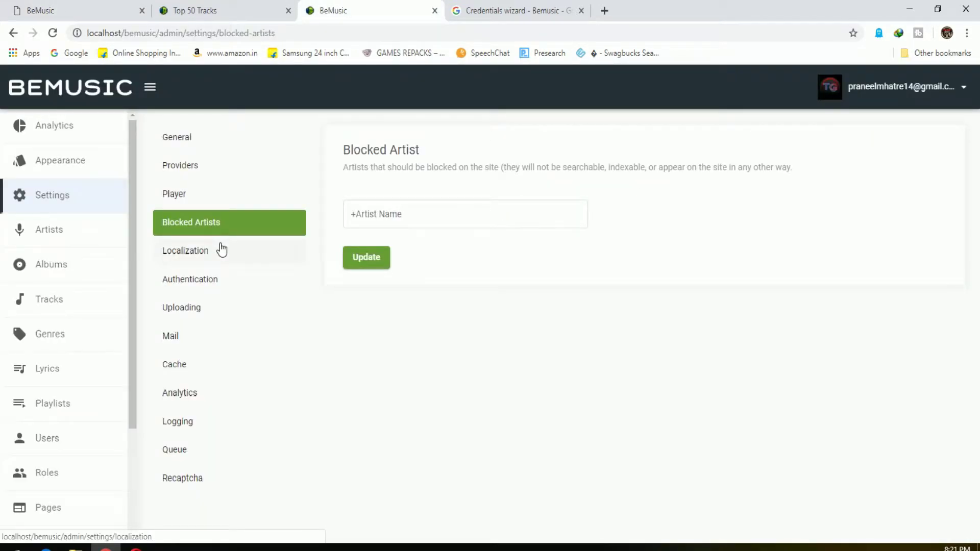
Inspect the Localization timezone and translation locale options without changing them
click(221, 252)
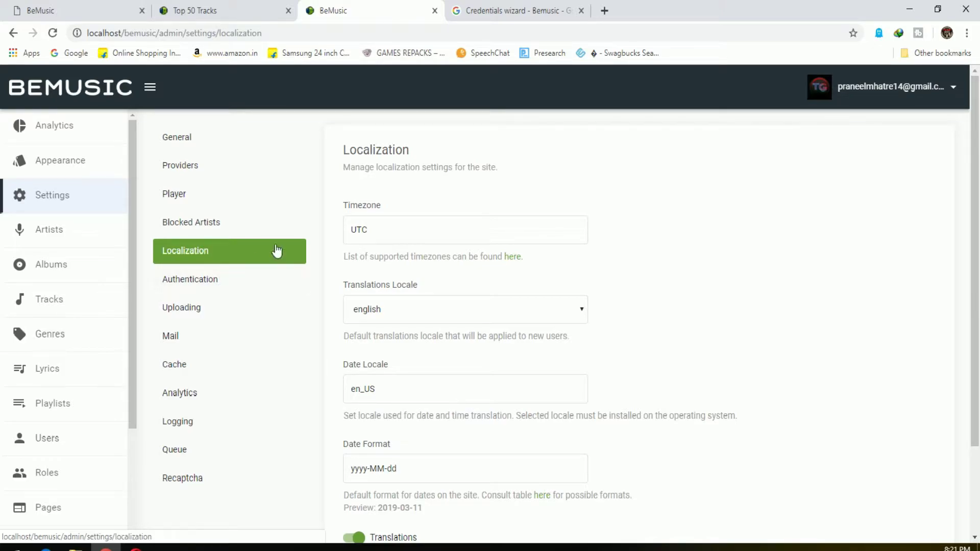
click(400, 237)
click(482, 310)
click(483, 310)
Require new users to confirm their email and save the Authentication settings
click(236, 289)
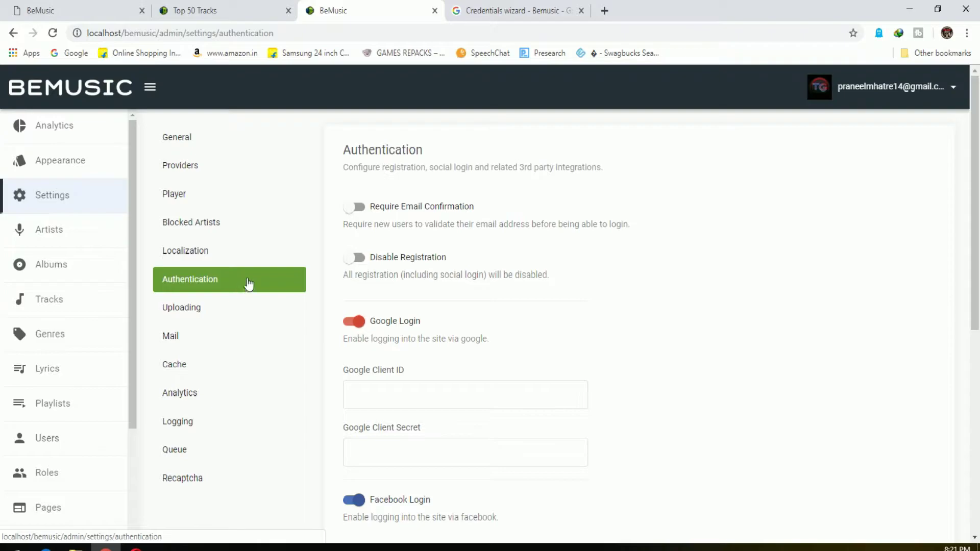
click(351, 206)
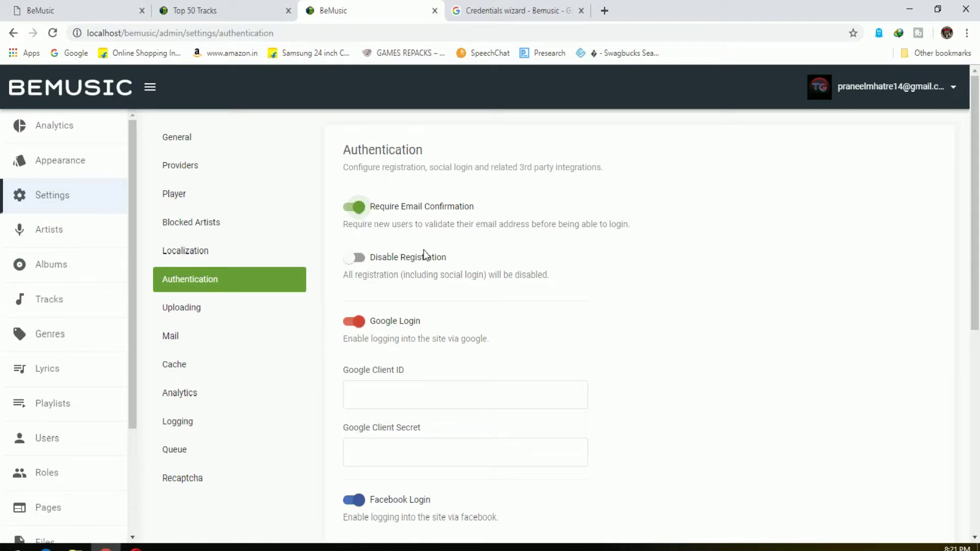
scroll(612, 280, down, 2)
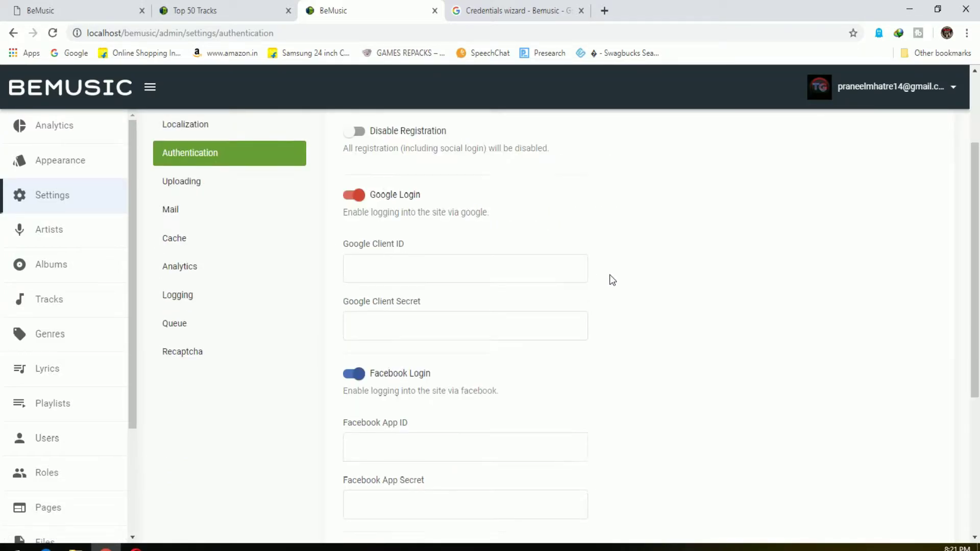
scroll(522, 389, down, 4)
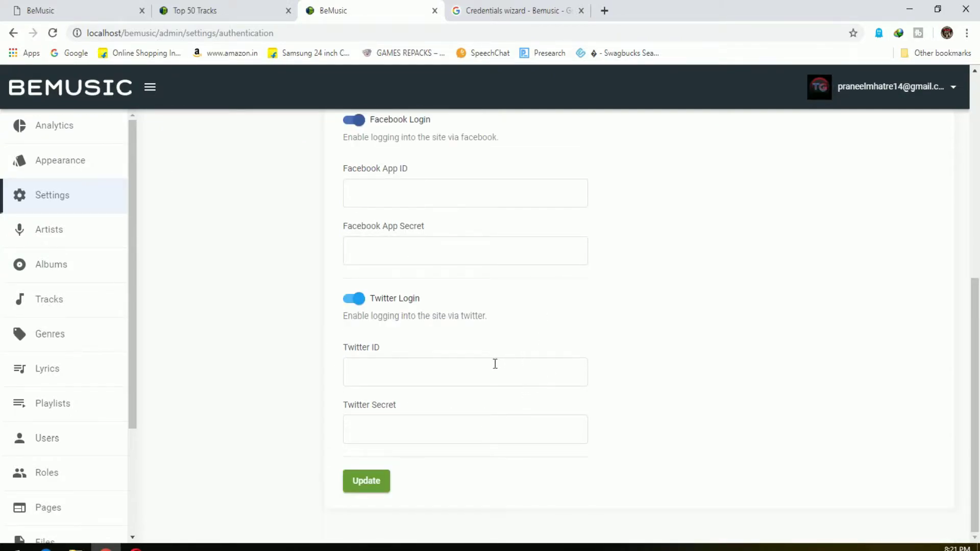
scroll(263, 332, up, 6)
scroll(368, 433, down, 6)
click(381, 480)
scroll(250, 390, up, 6)
Try Amazon S3 and Dropbox as Uploads Storage Method, ending on Local Disk (Default)
click(228, 319)
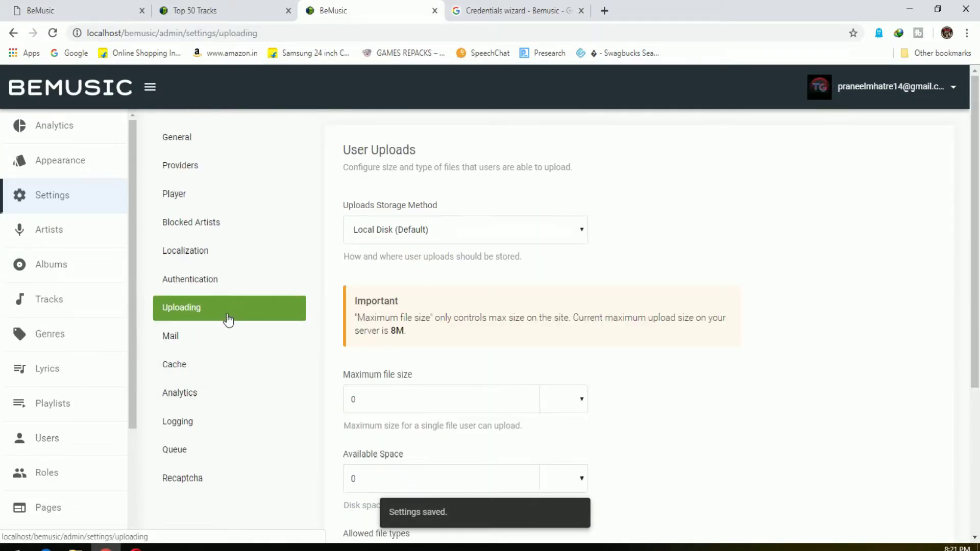
click(470, 228)
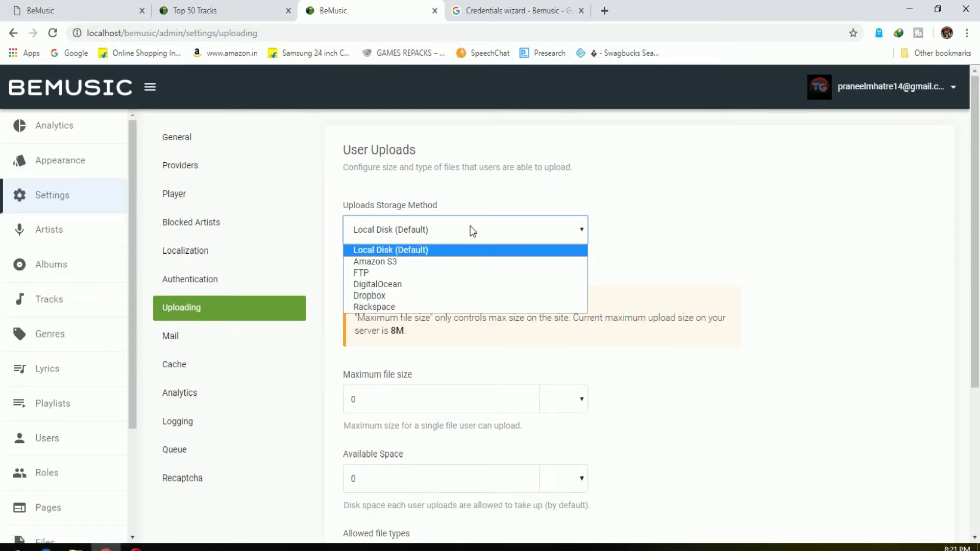
click(470, 227)
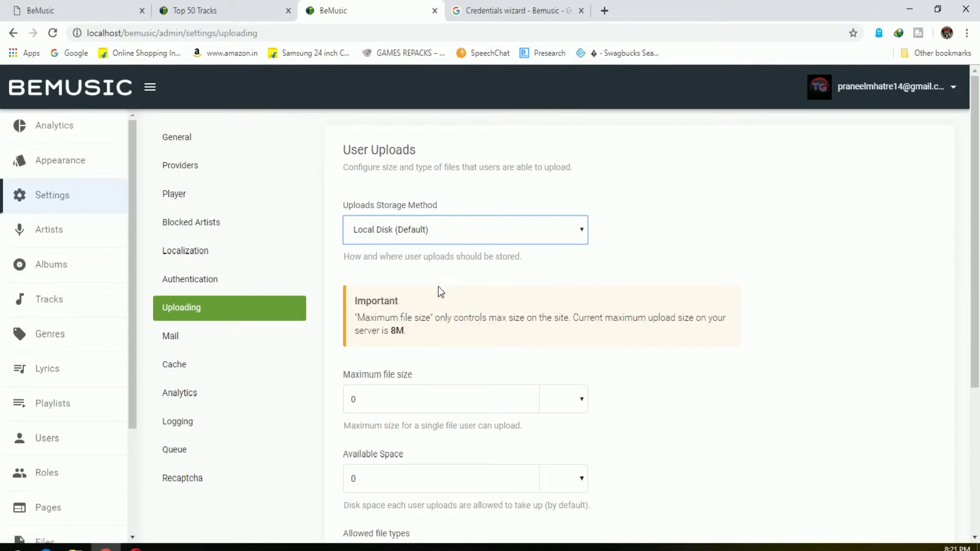
click(434, 237)
click(410, 262)
click(430, 230)
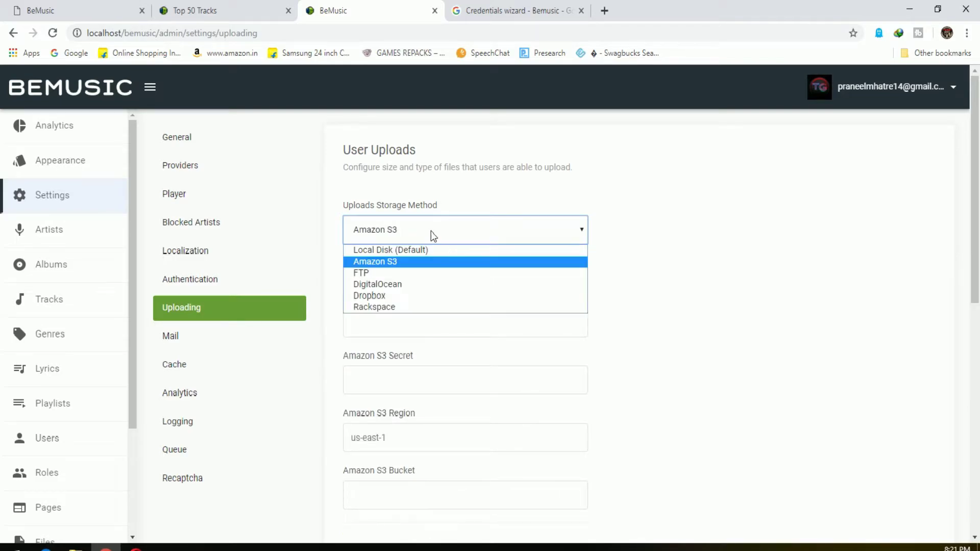
click(409, 295)
click(416, 238)
click(390, 250)
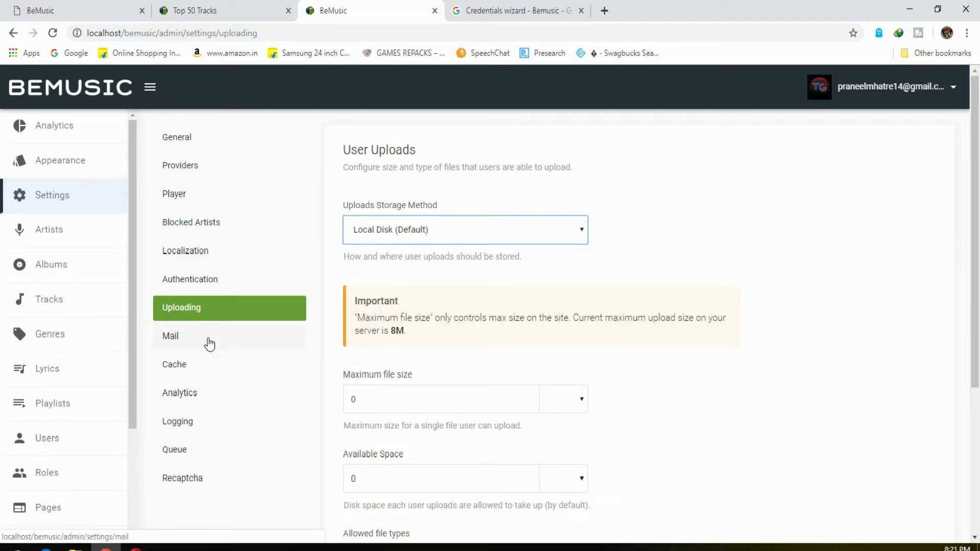
scroll(208, 344, down, 4)
scroll(248, 335, up, 4)
Look through the Mail, Cache, Analytics and Logging settings pages
click(256, 340)
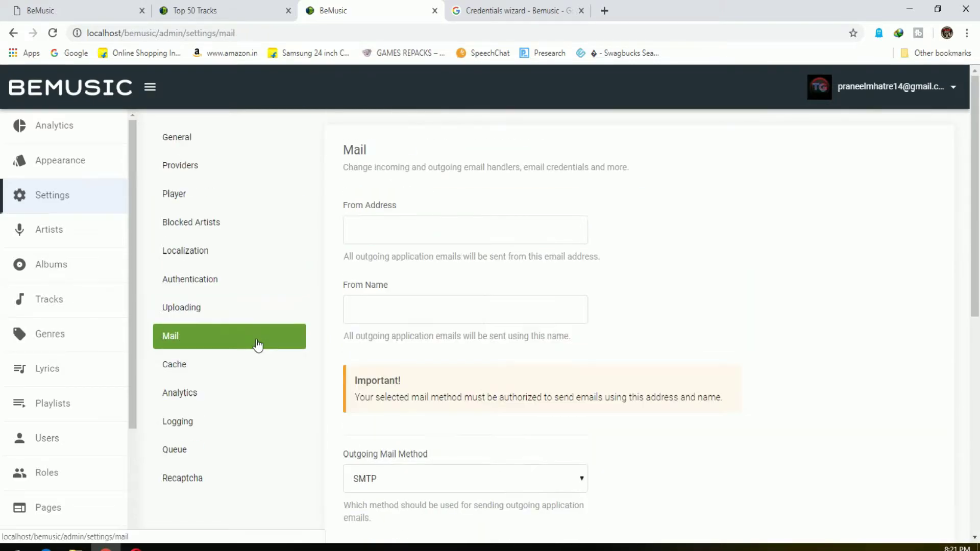
scroll(454, 315, down, 5)
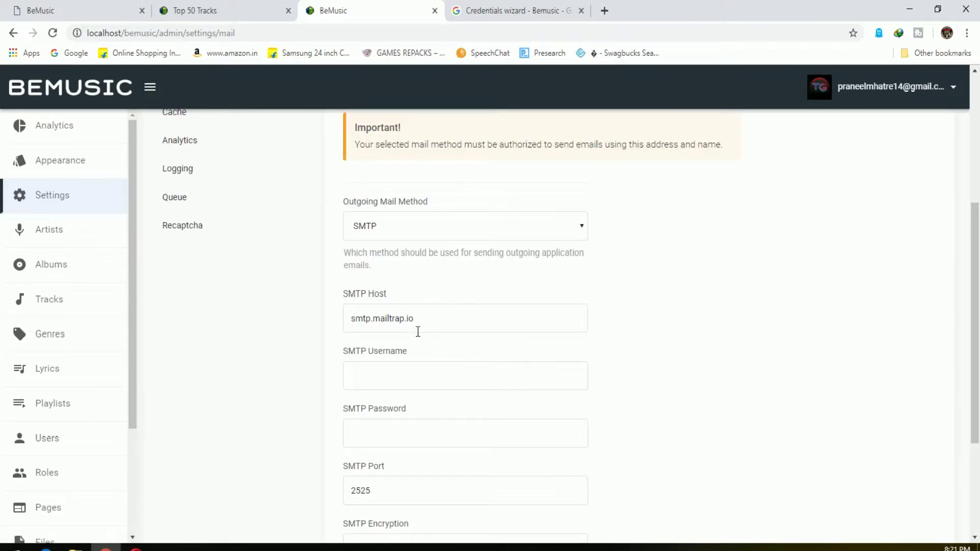
scroll(437, 347, down, 3)
scroll(426, 400, up, 7)
click(207, 316)
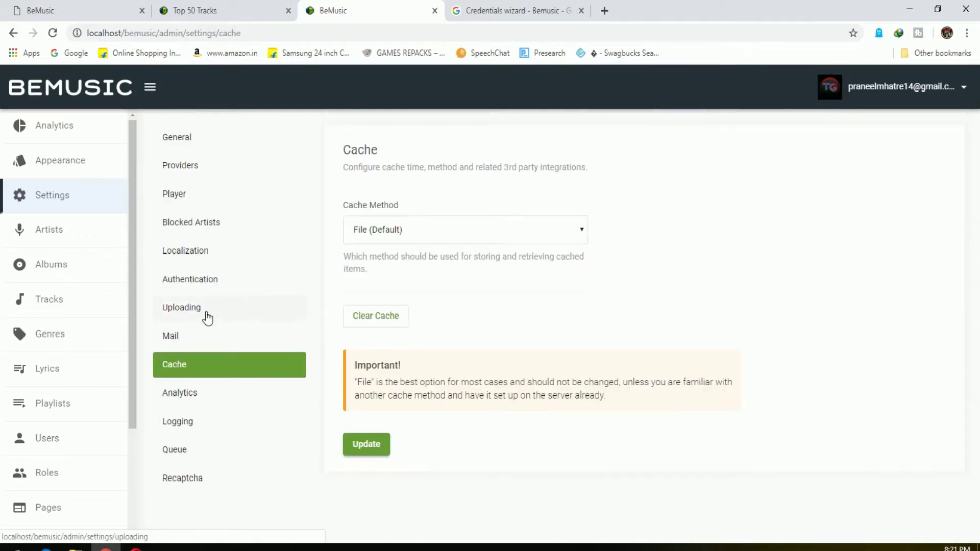
click(199, 399)
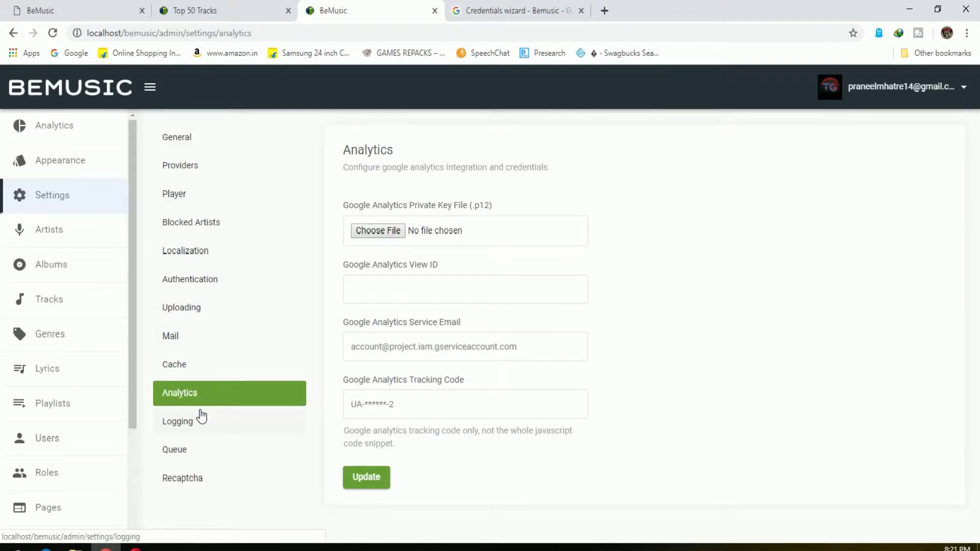
click(202, 416)
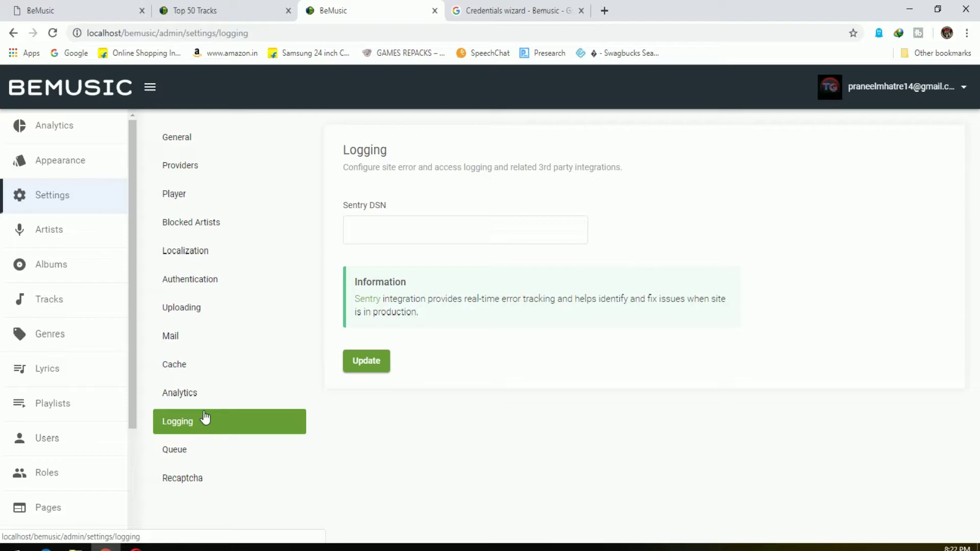
scroll(35, 381, down, 3)
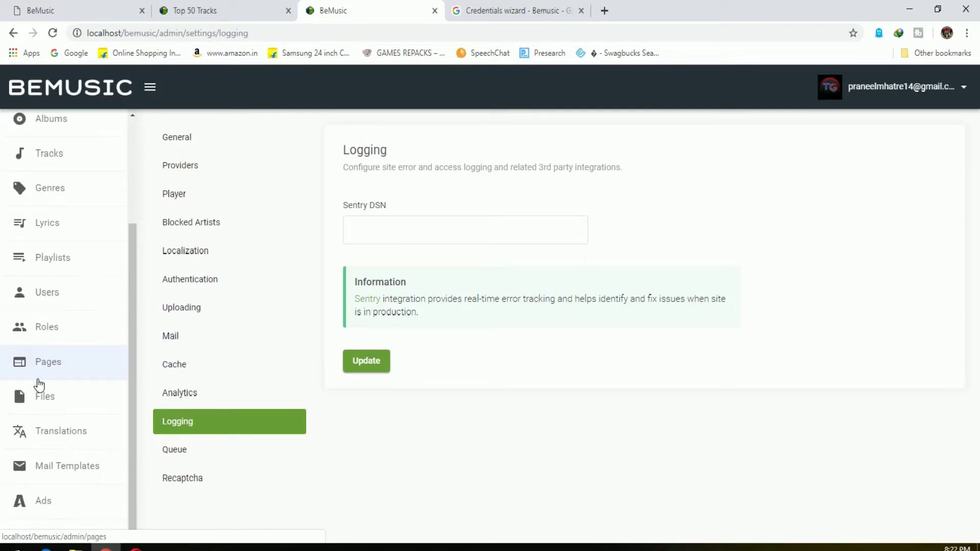
View the ad slots settings, then go to the empty Artists list
click(80, 519)
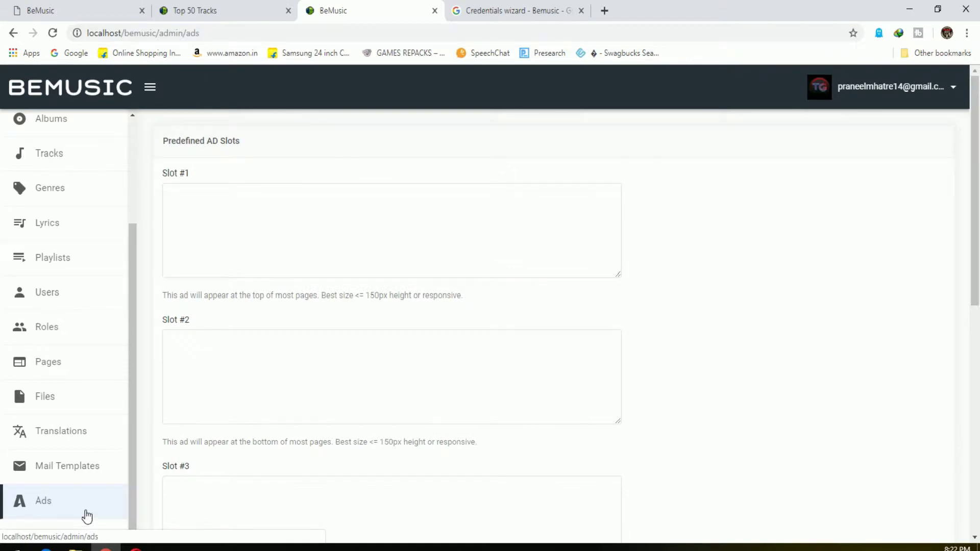
scroll(255, 343, down, 9)
scroll(257, 458, up, 9)
scroll(39, 315, up, 3)
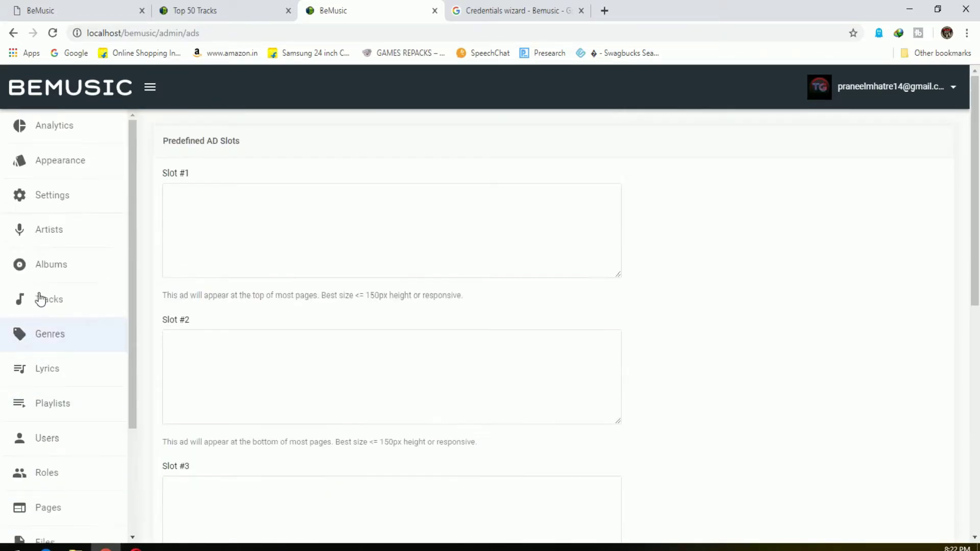
click(55, 195)
click(56, 241)
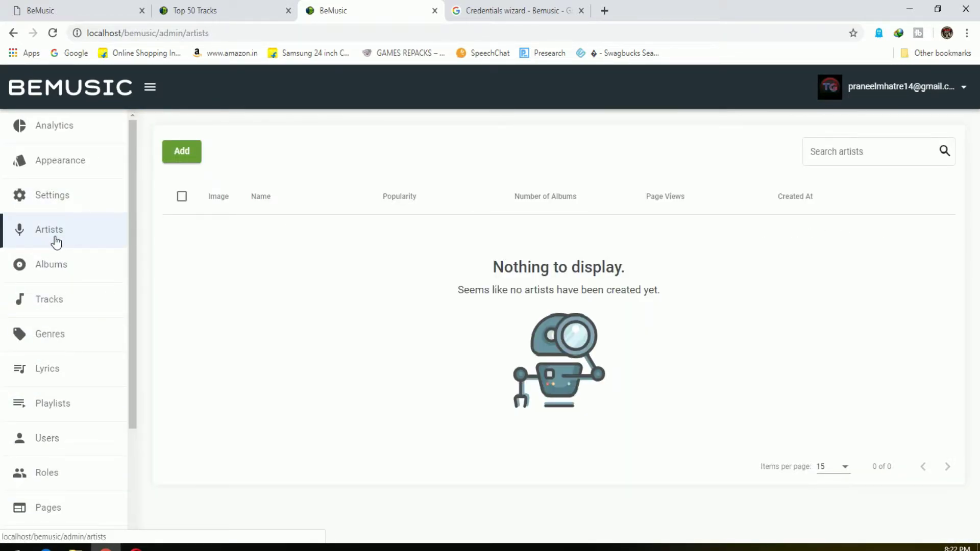
Preview the new artist form, then switch to the Albums list
click(183, 157)
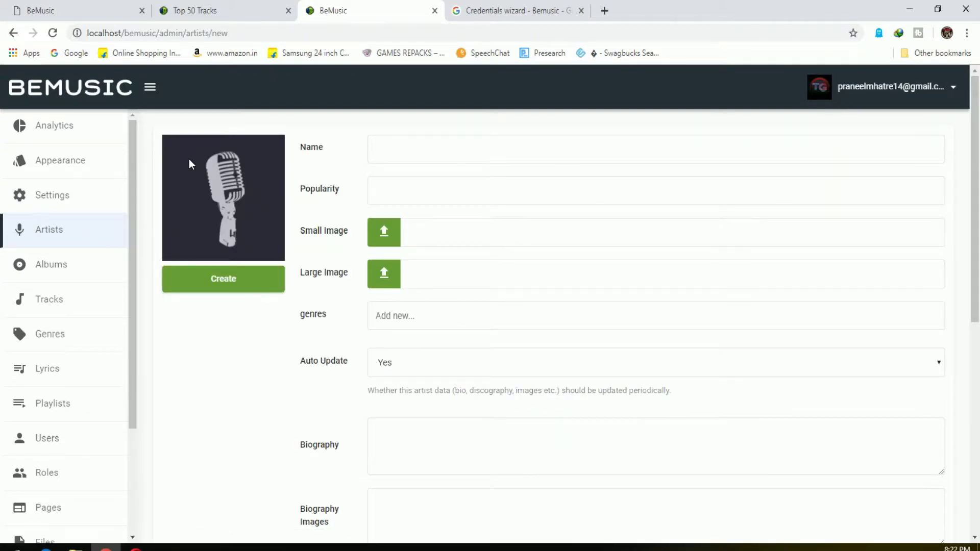
scroll(354, 375, down, 4)
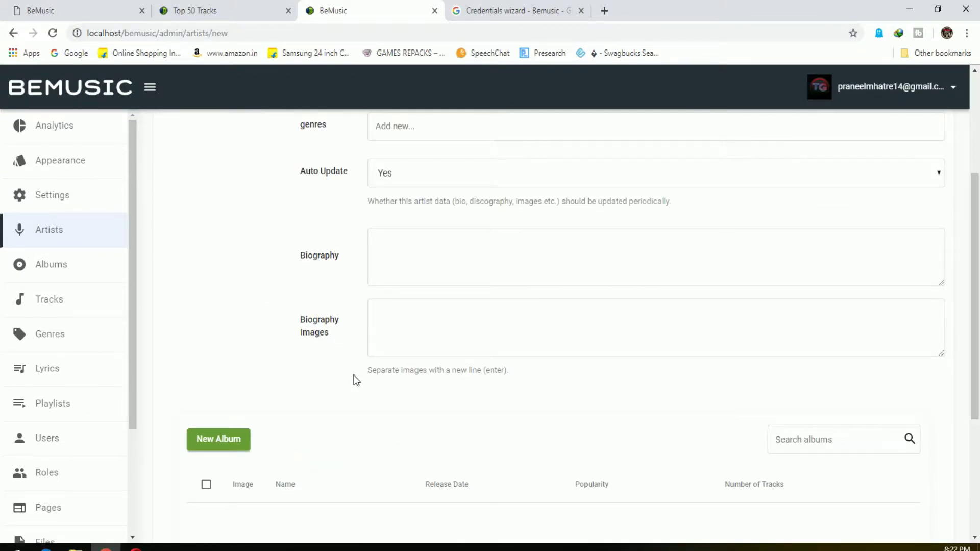
click(79, 274)
Open a New Track form from Tracks and look over its fields, including Youtube ID
click(94, 311)
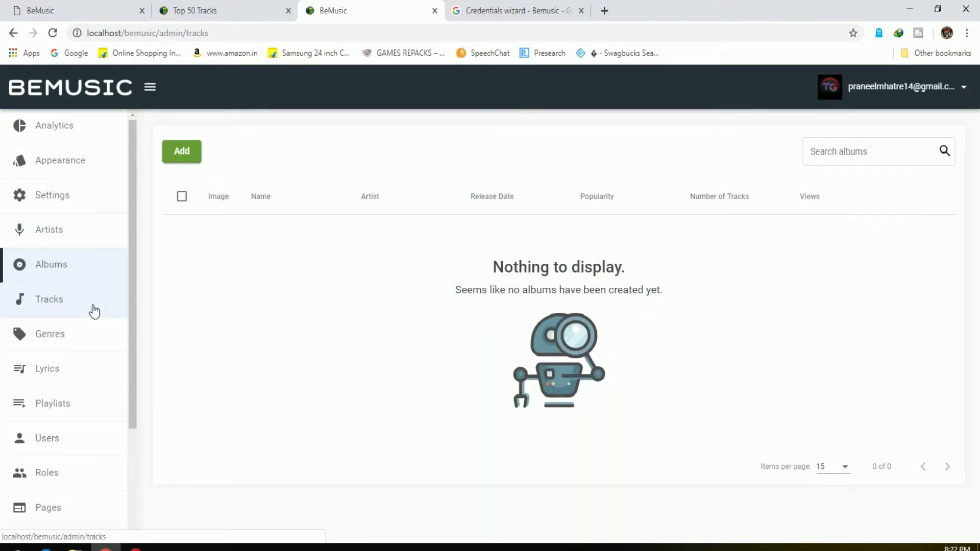
click(190, 148)
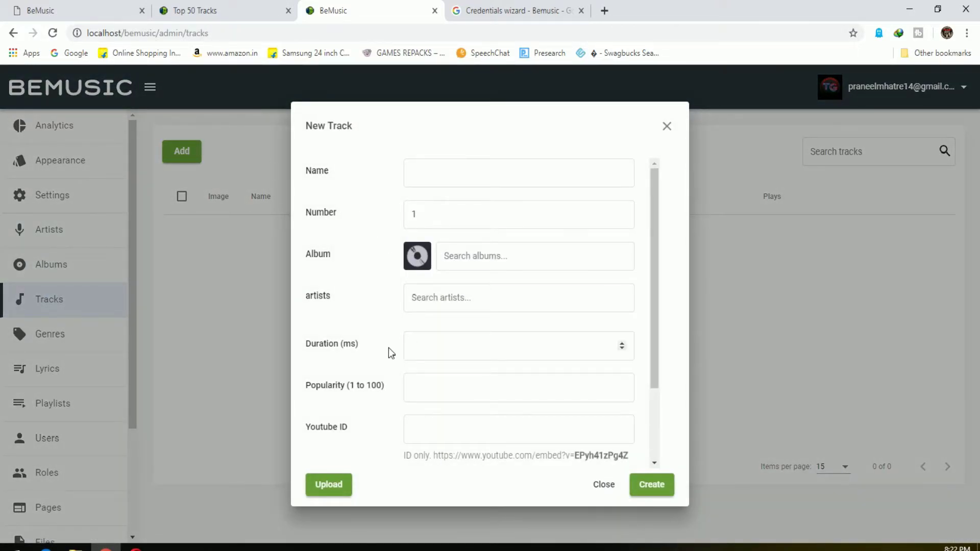
scroll(360, 345, down, 1)
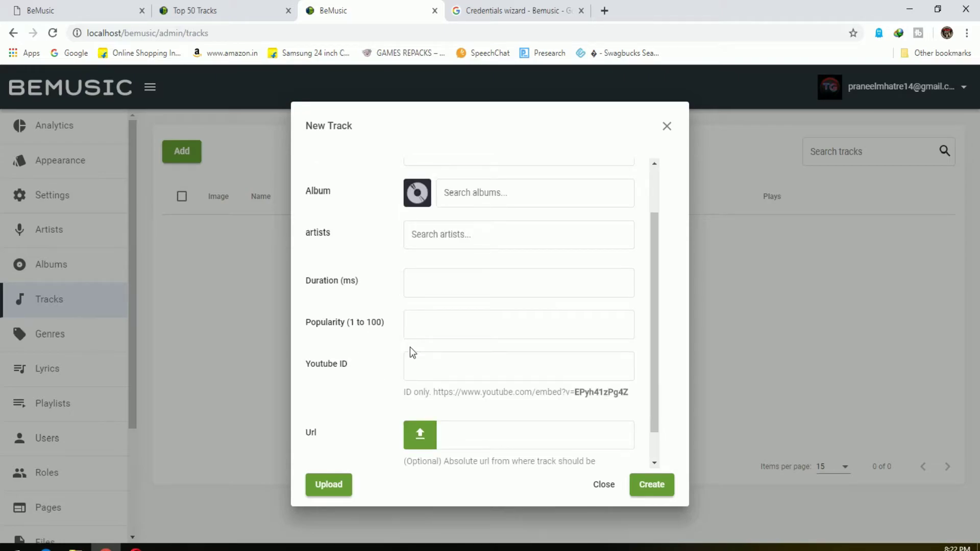
click(444, 364)
scroll(539, 379, down, 1)
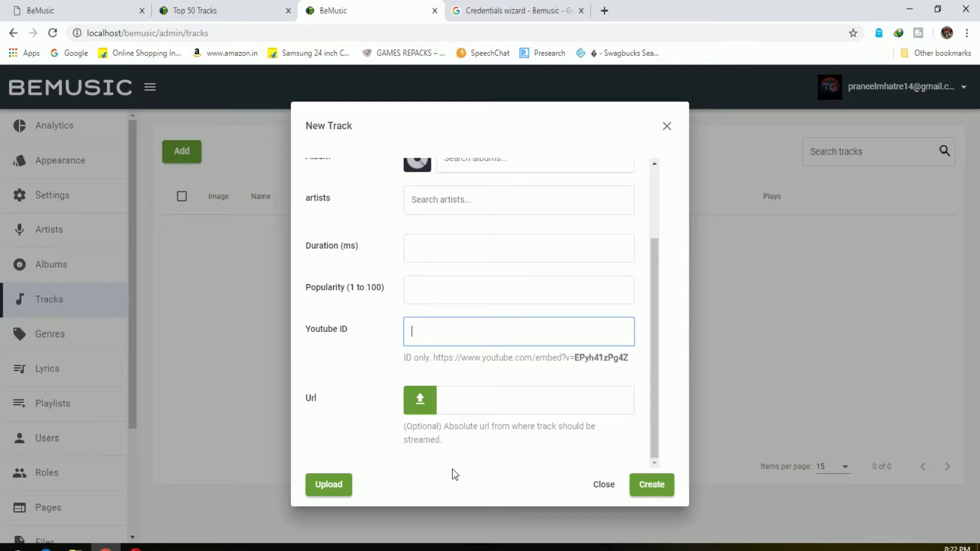
scroll(524, 425, up, 3)
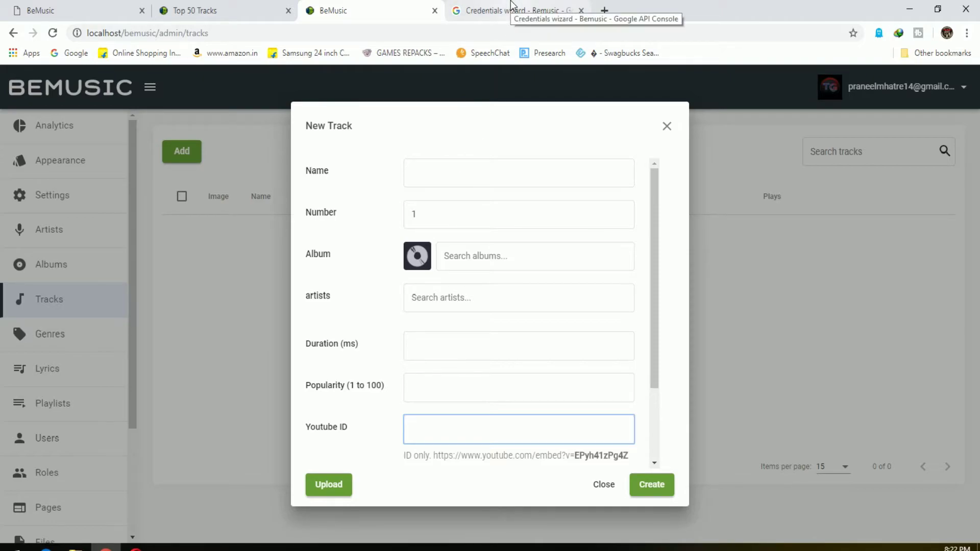
scroll(501, 376, down, 2)
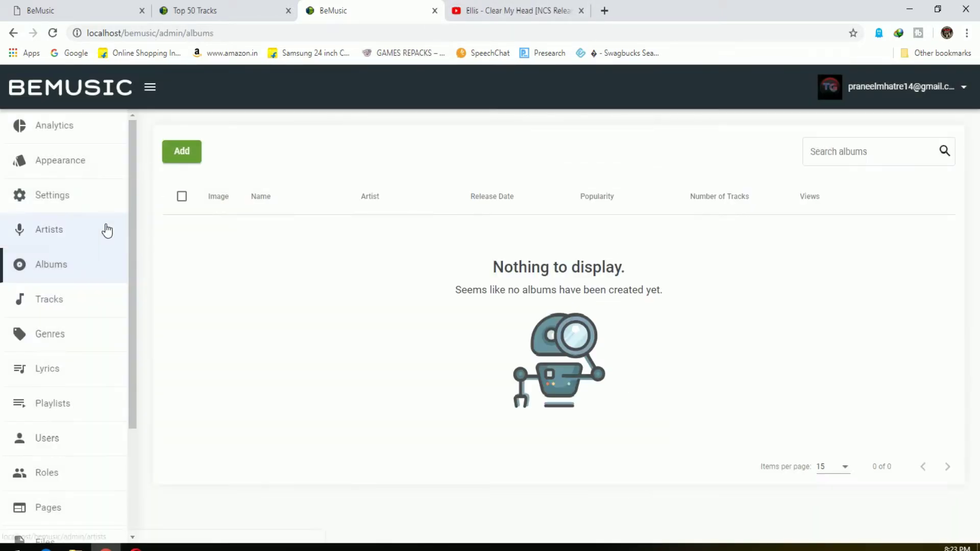
Begin a new album named 'N', then discard the unfinished album form
click(179, 156)
click(379, 109)
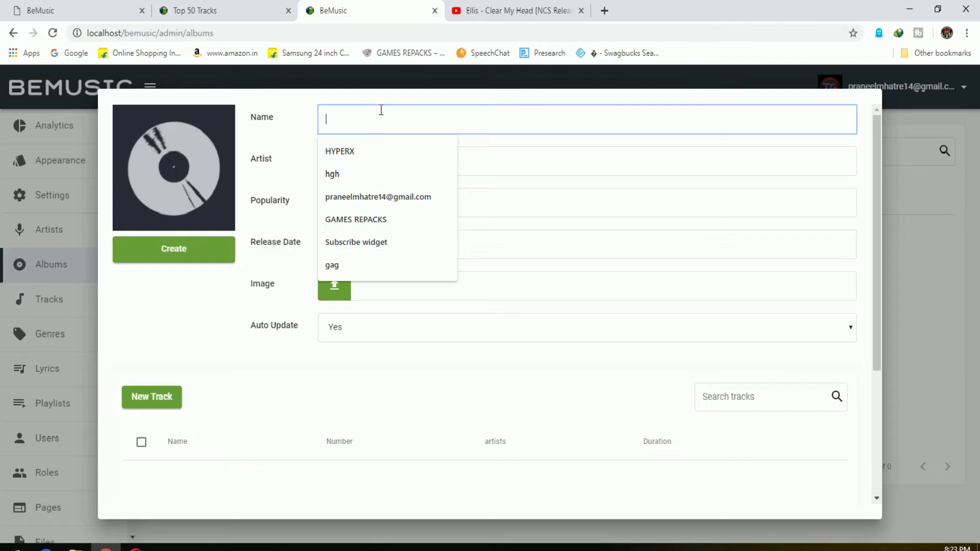
text(NCS)
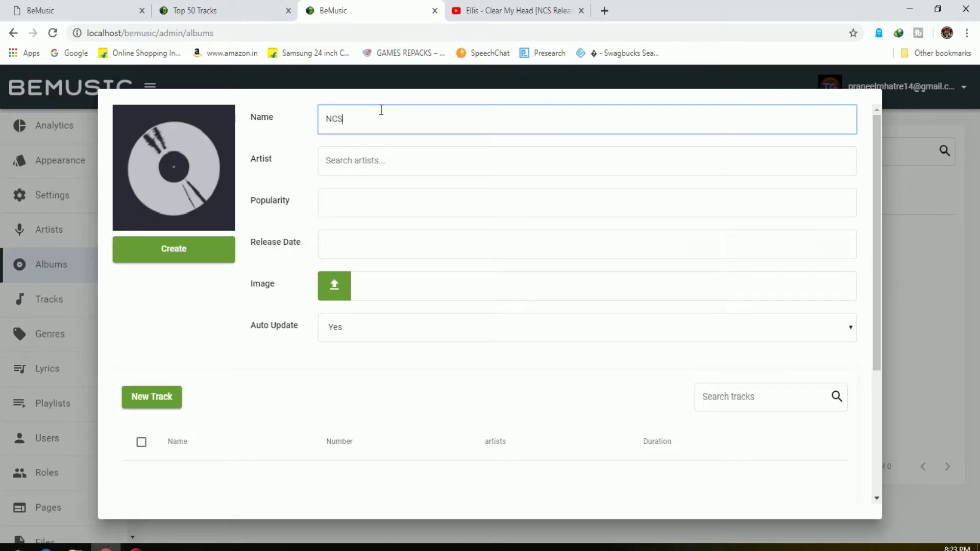
click(397, 175)
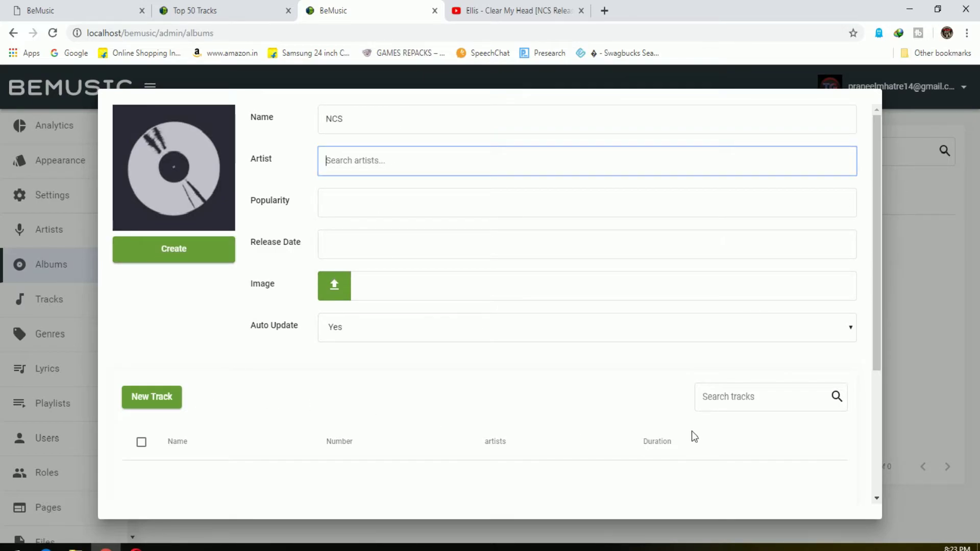
click(923, 206)
Start a new artist with Name NCS and Popularity 1, keeping Auto Update at Yes
click(49, 229)
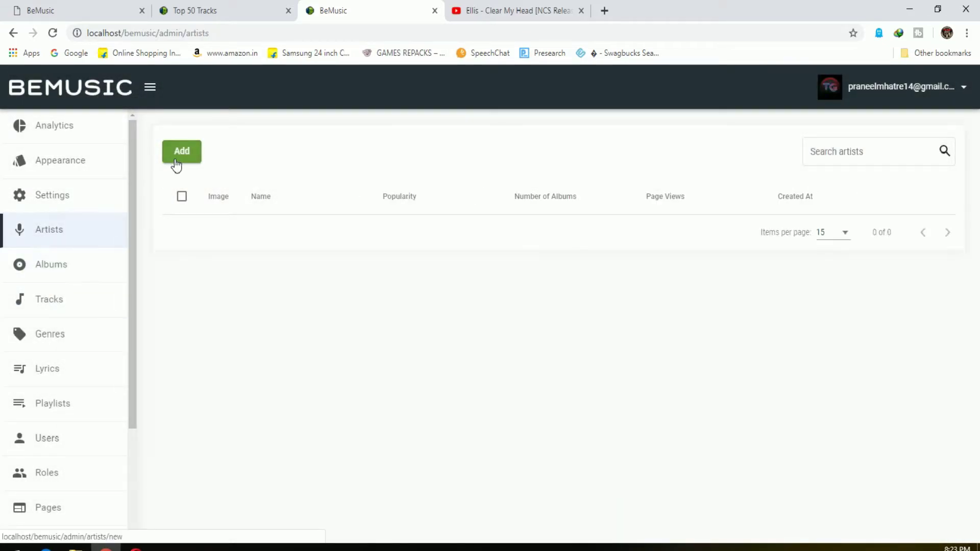
click(178, 153)
click(387, 153)
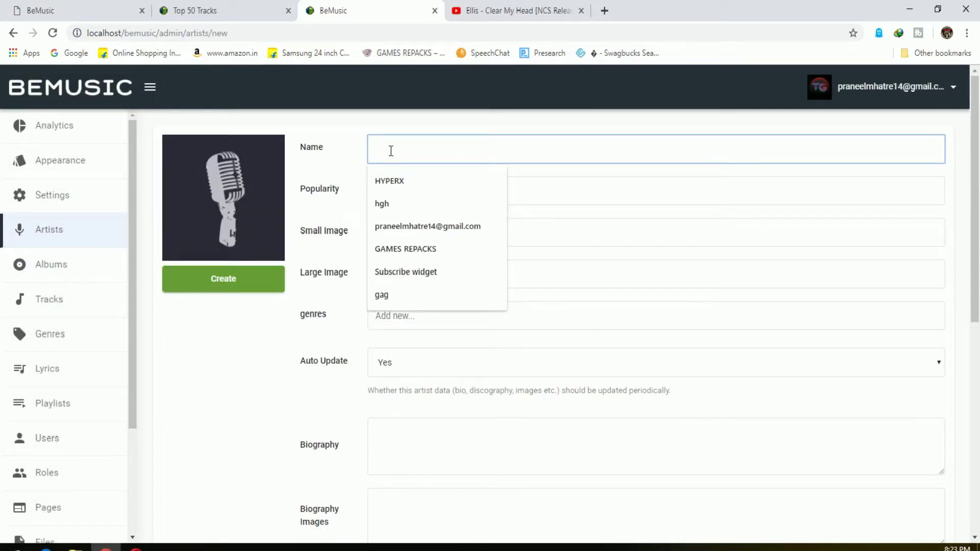
text(NCS)
click(422, 189)
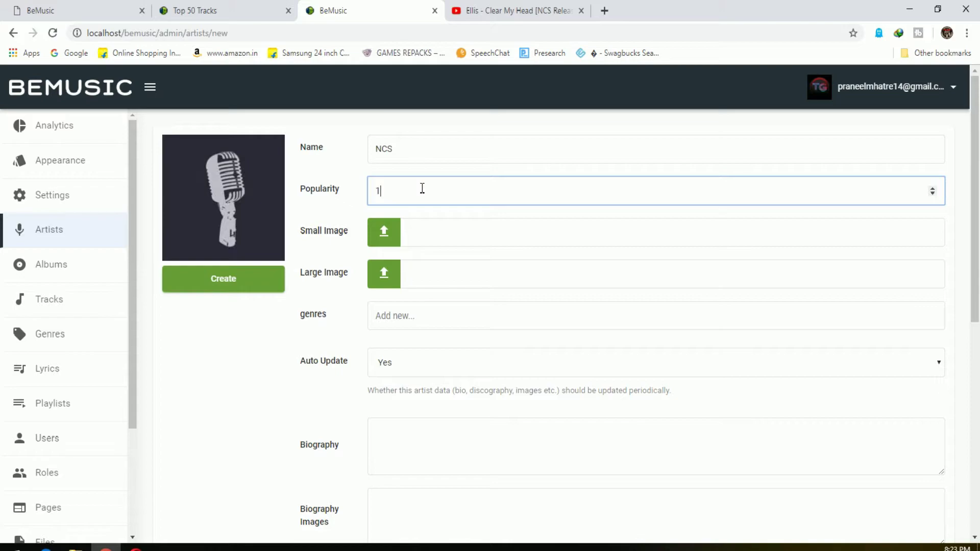
click(426, 311)
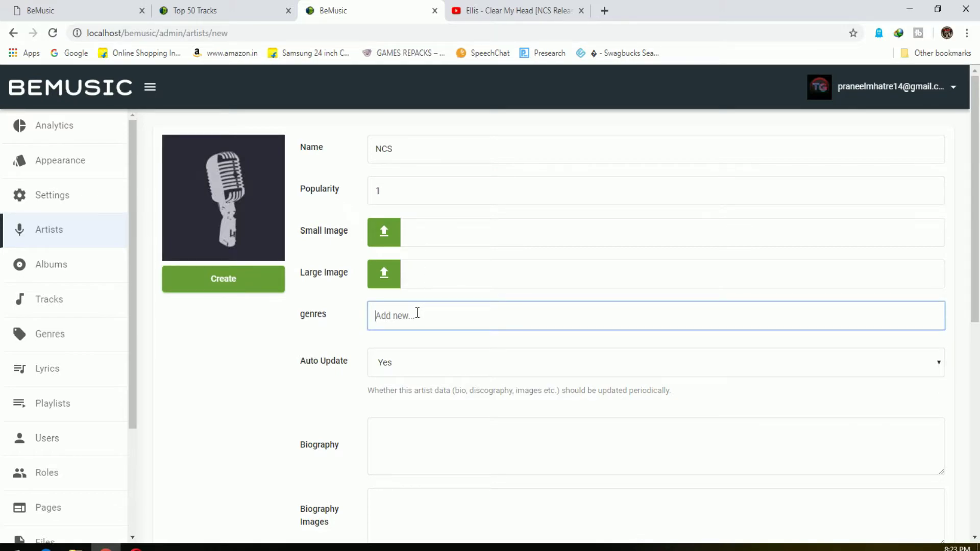
click(417, 375)
click(427, 371)
scroll(290, 385, down, 3)
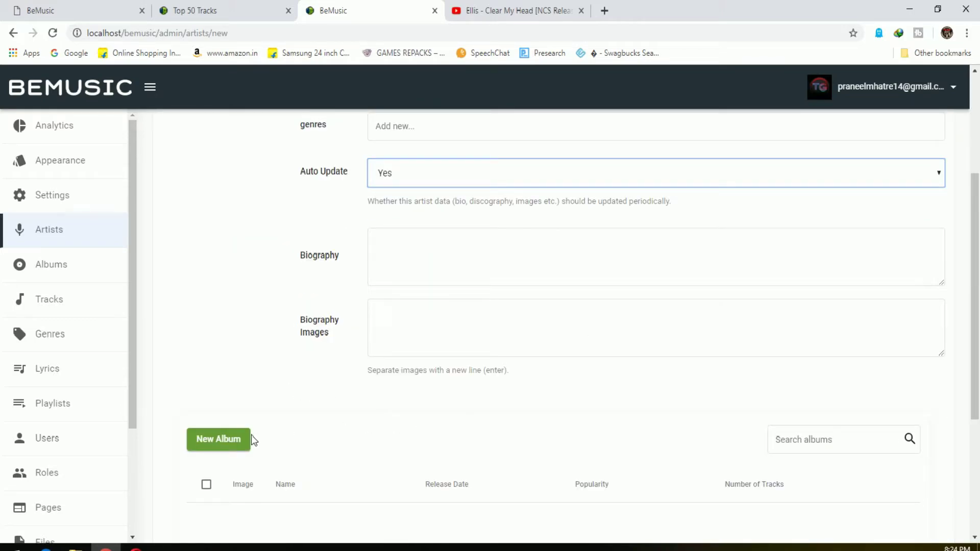
Start an album 'NC' for artist NCS and try to save it
click(227, 442)
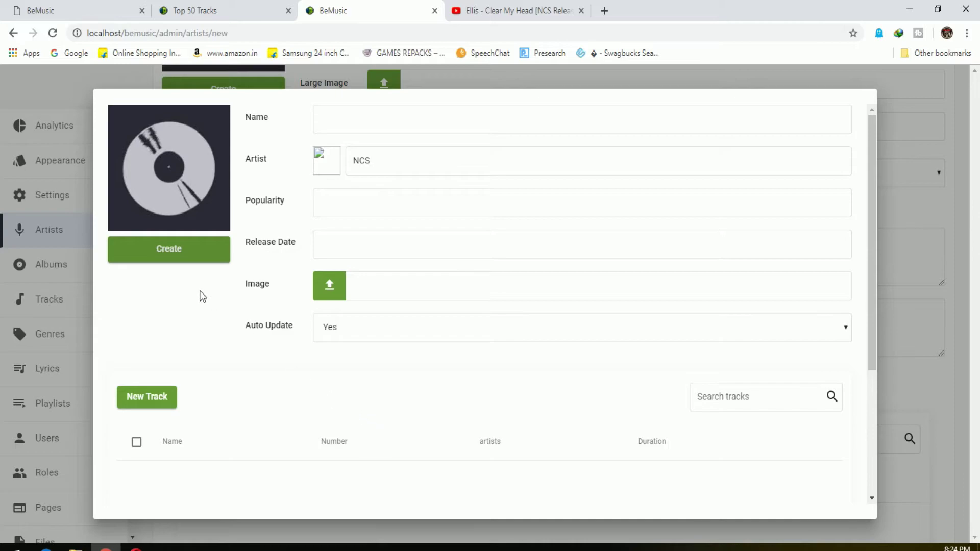
click(358, 125)
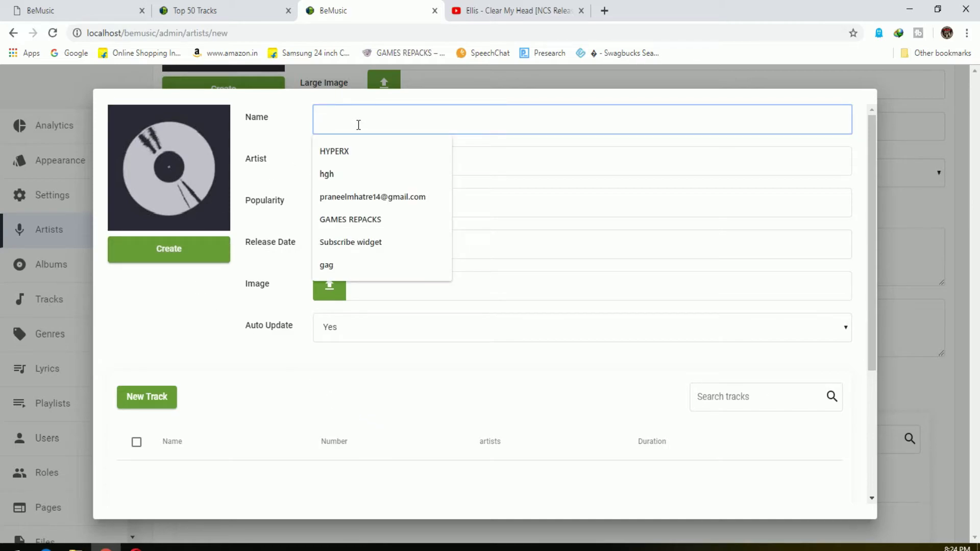
text(NCS)
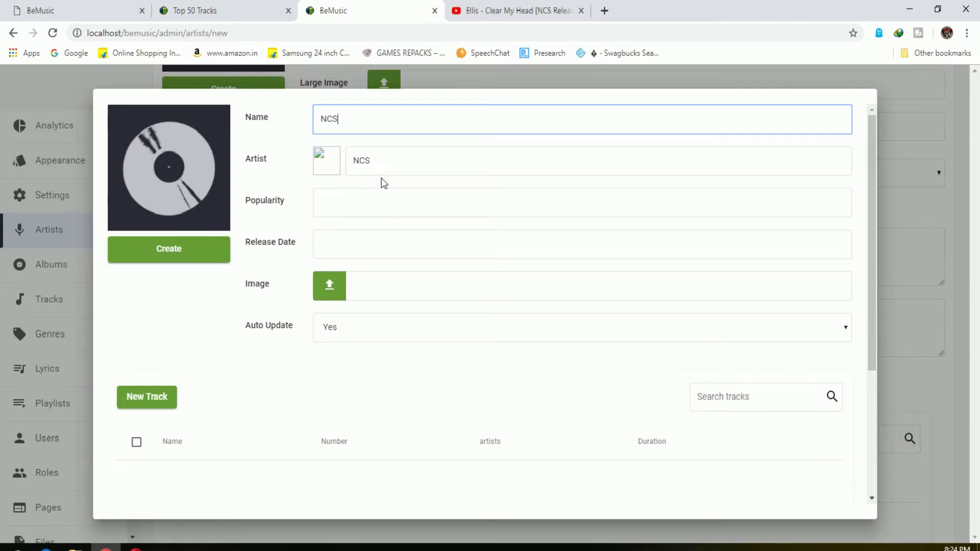
click(361, 201)
click(372, 245)
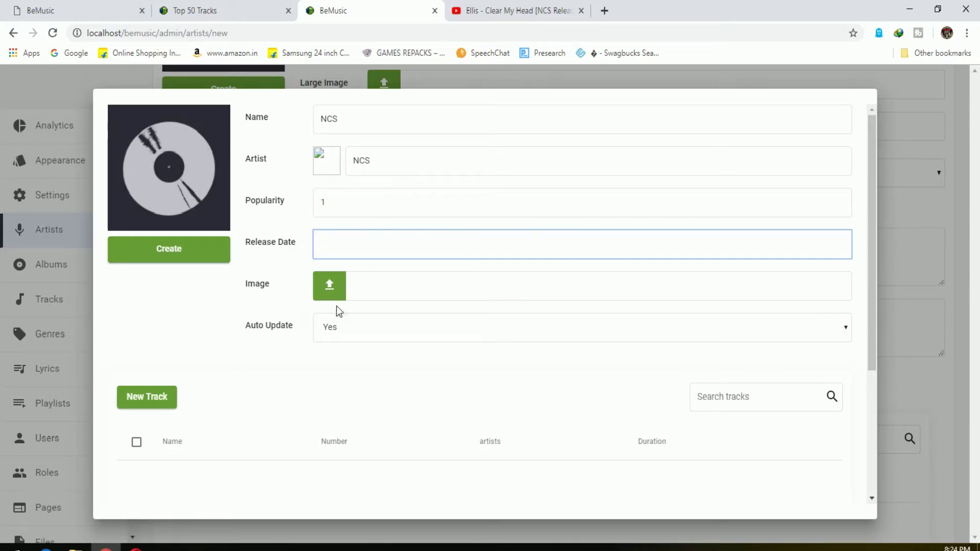
click(179, 249)
Cancel the New Track forms, retry the album save, then close the album form
click(166, 401)
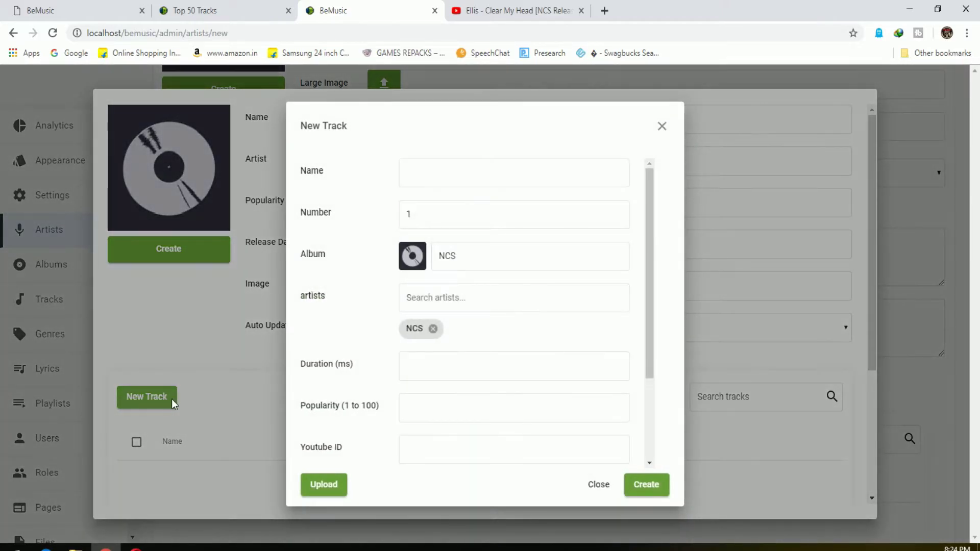
click(663, 128)
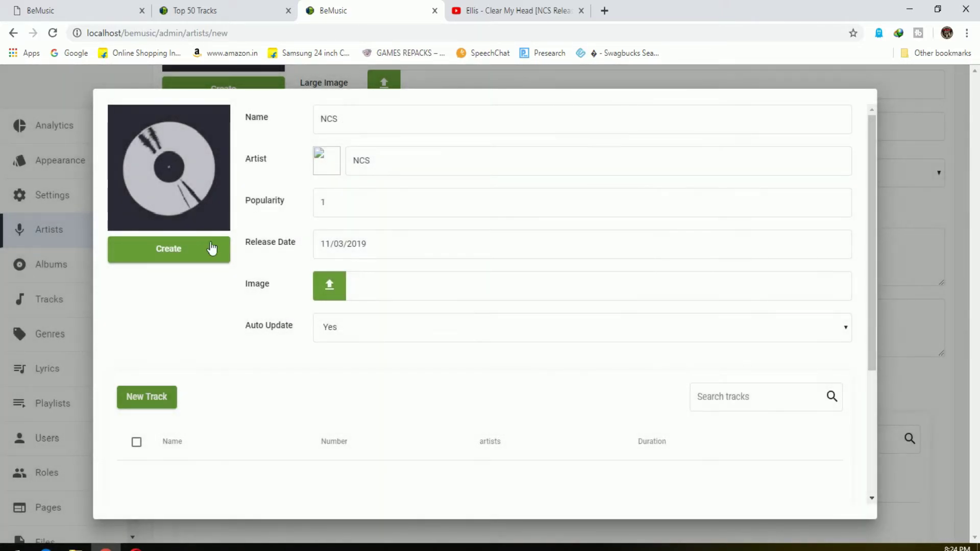
click(207, 256)
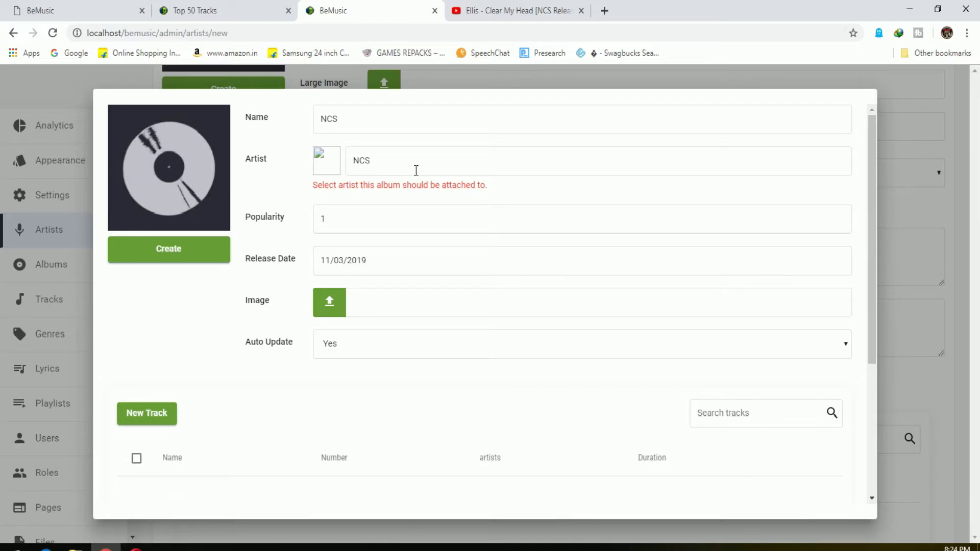
click(416, 170)
click(153, 418)
scroll(466, 385, down, 3)
scroll(507, 377, up, 3)
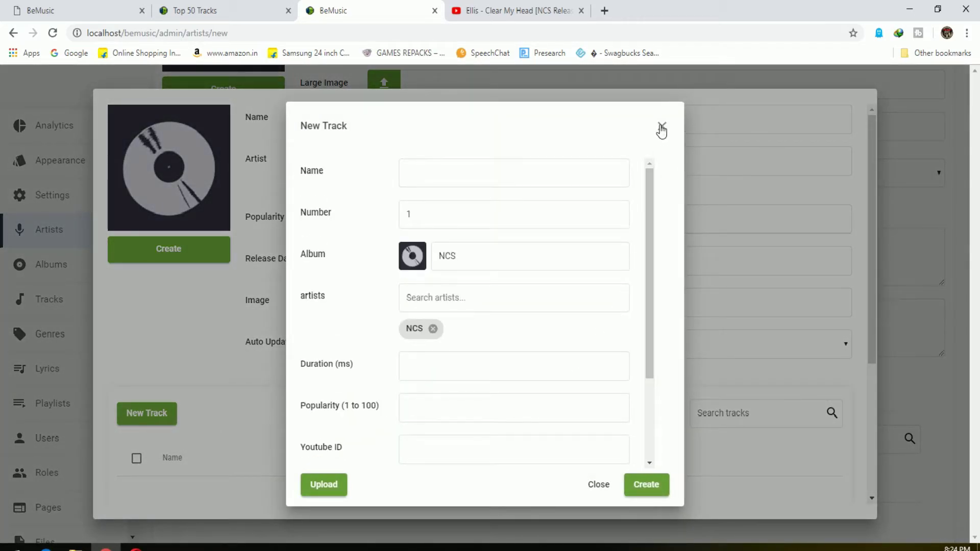
click(661, 126)
click(895, 215)
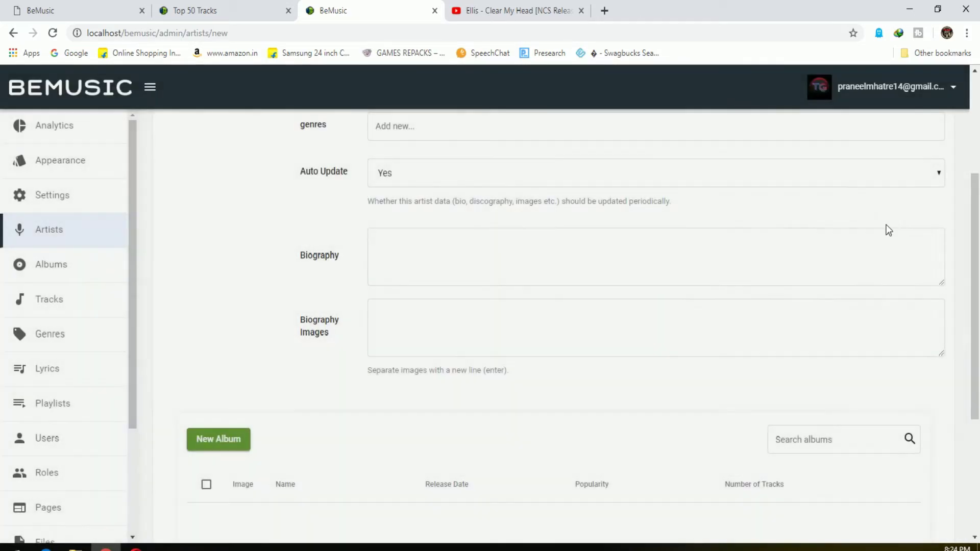
Save the new artist NCS with an empty album list
scroll(576, 426, up, 3)
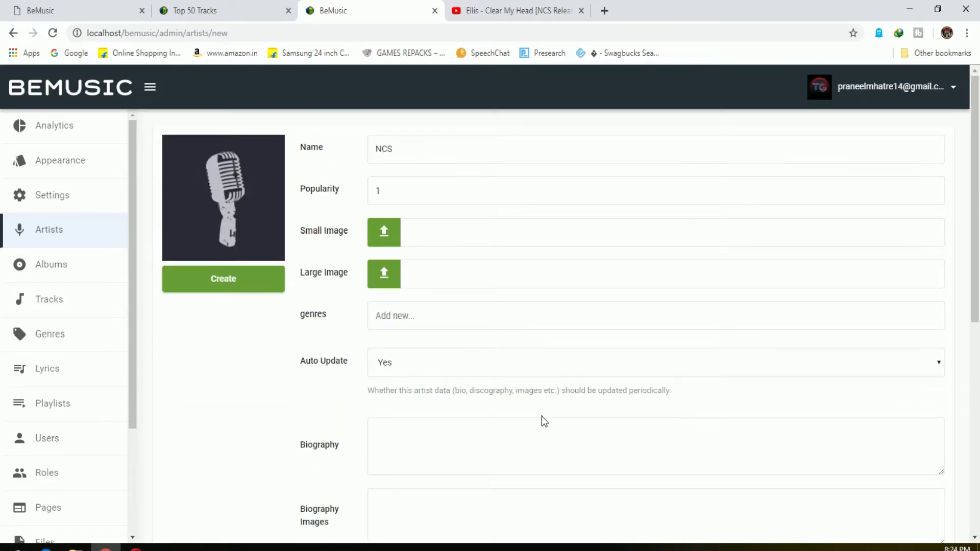
scroll(542, 416, down, 7)
scroll(535, 423, up, 6)
scroll(536, 422, down, 1)
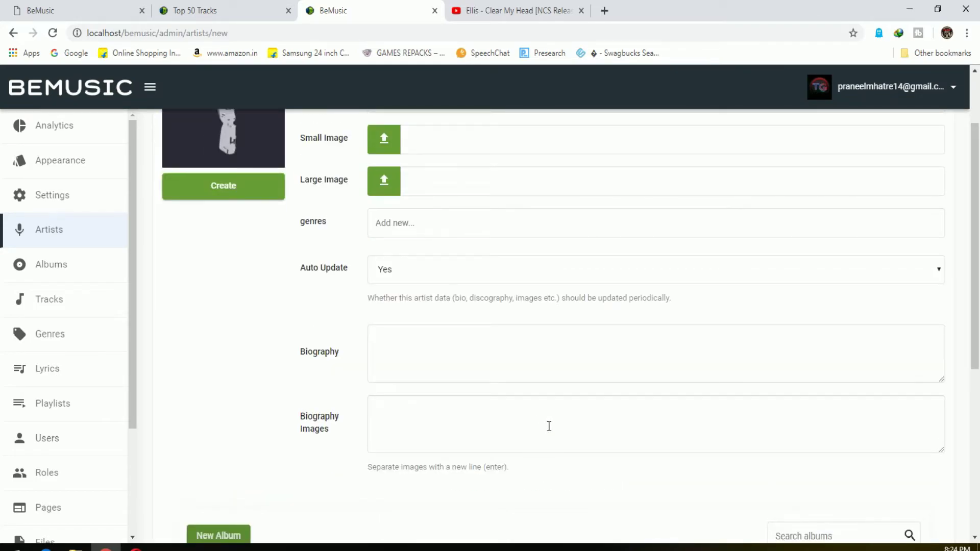
scroll(544, 427, up, 2)
scroll(559, 420, down, 2)
scroll(422, 313, down, 5)
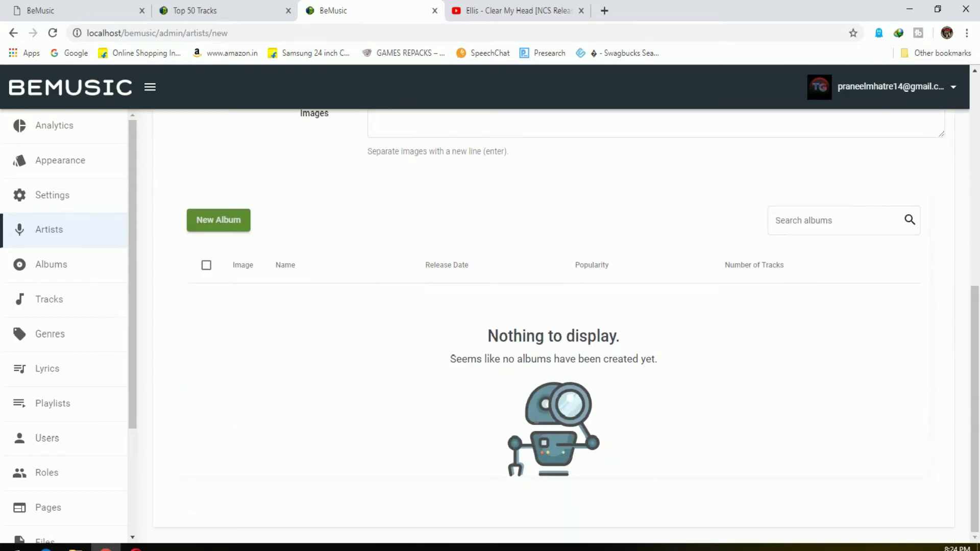
scroll(537, 423, up, 8)
click(242, 285)
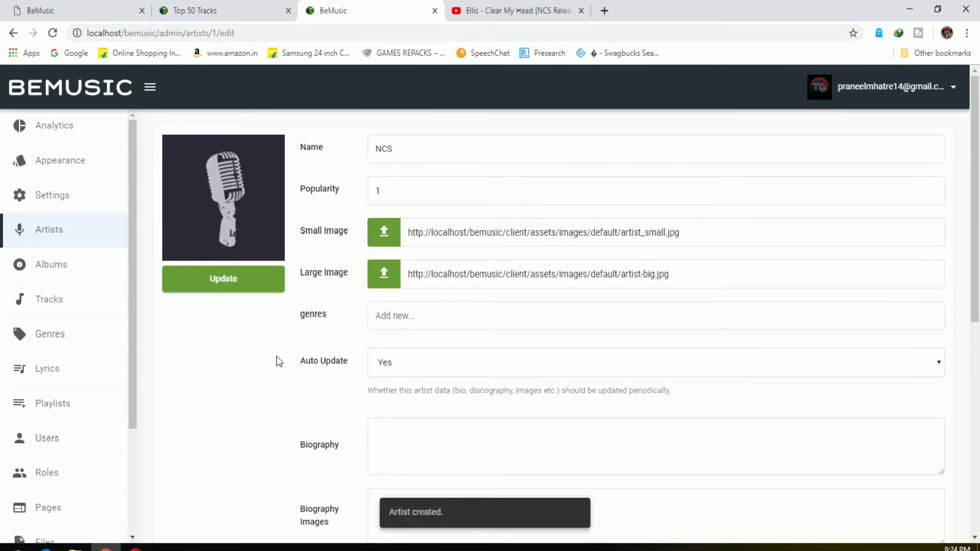
Create the album NCS by artist NCS with popularity 1, released 11/03/2019
click(109, 276)
click(196, 154)
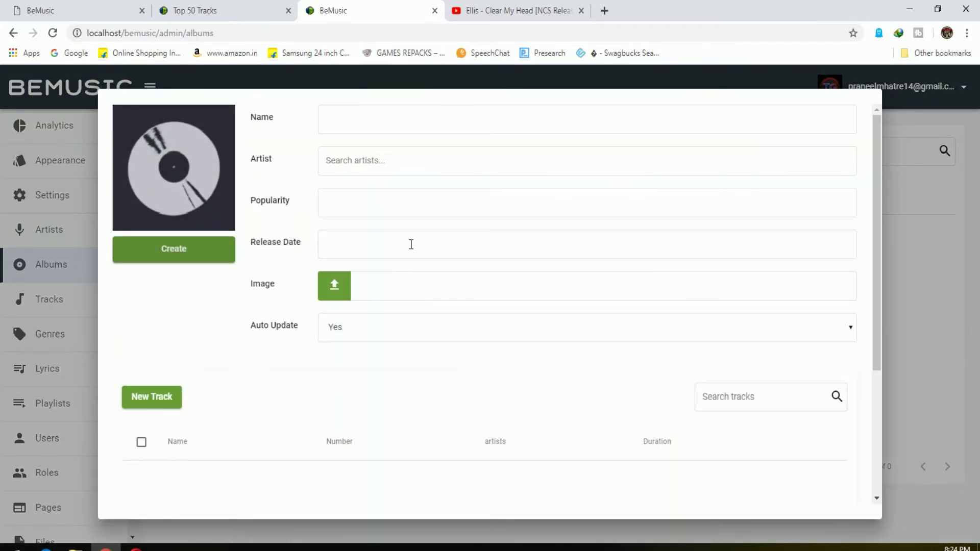
click(384, 126)
text(NCS)
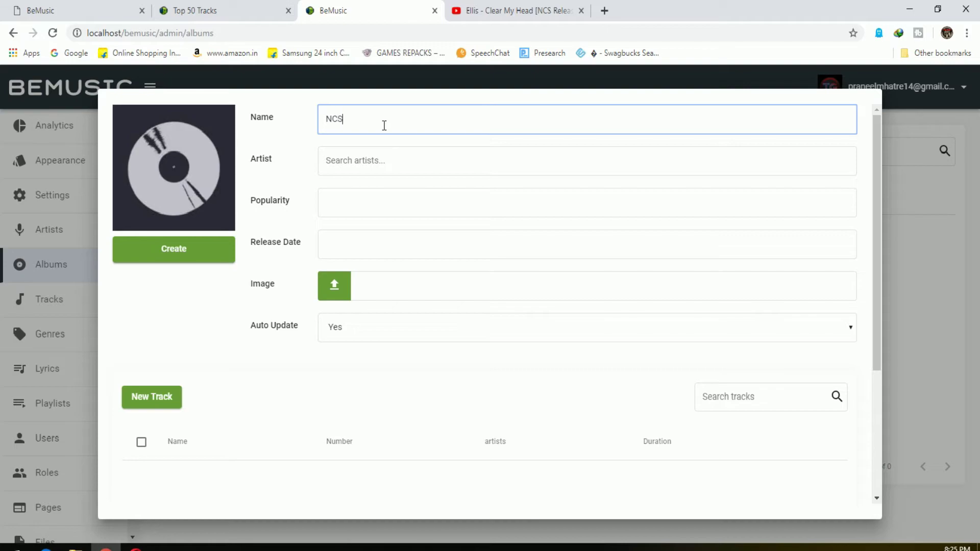
click(381, 162)
text(NC)
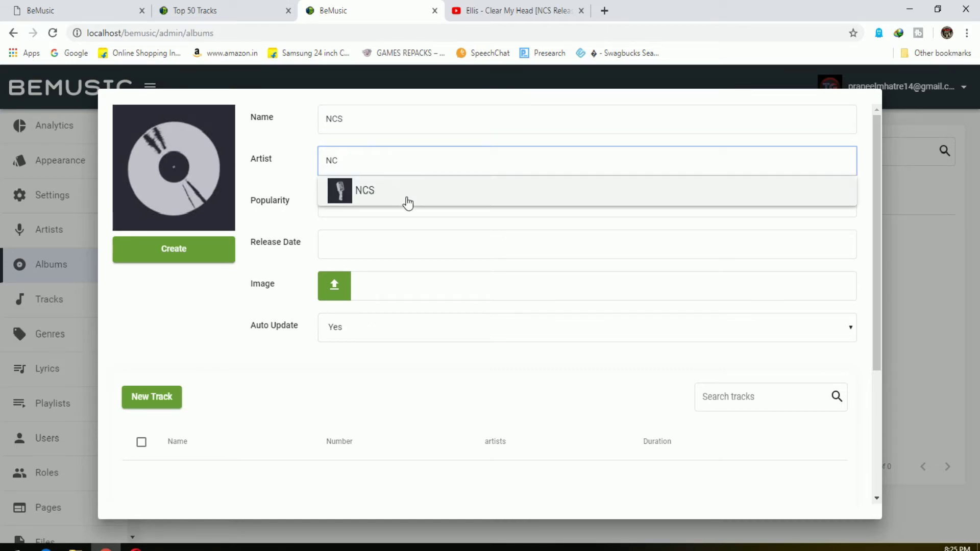
click(403, 197)
click(390, 199)
click(378, 242)
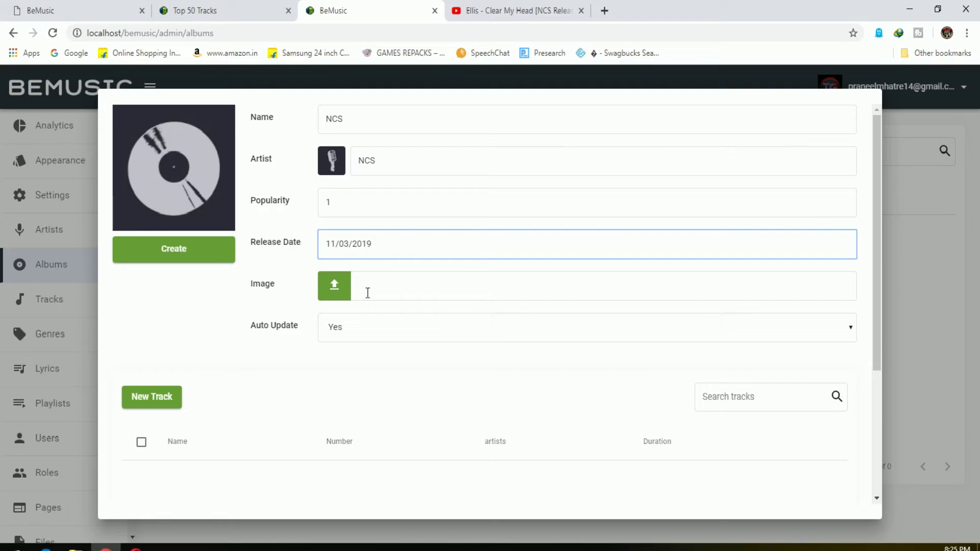
click(193, 256)
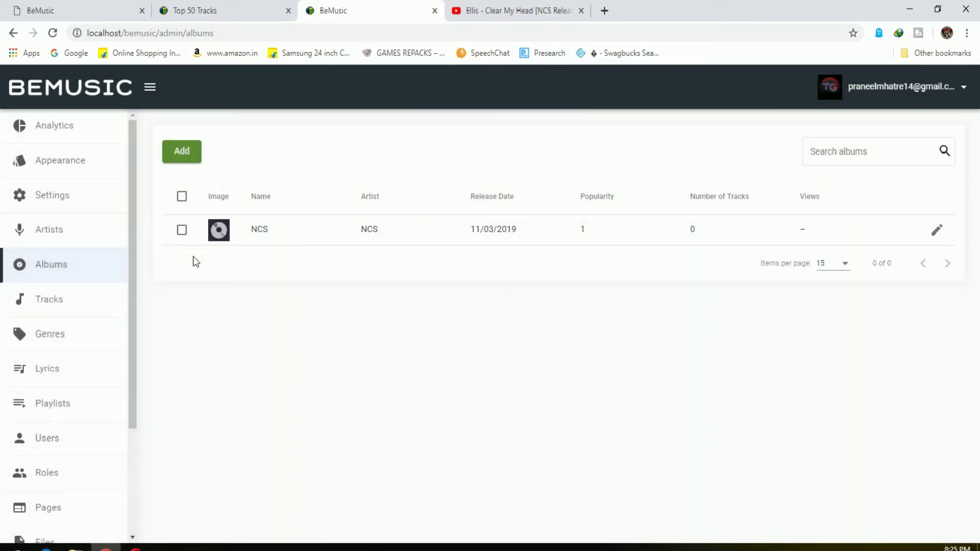
Preview the Tracks section and its new-track form, and glance at the BeMusic documentation tab
click(77, 300)
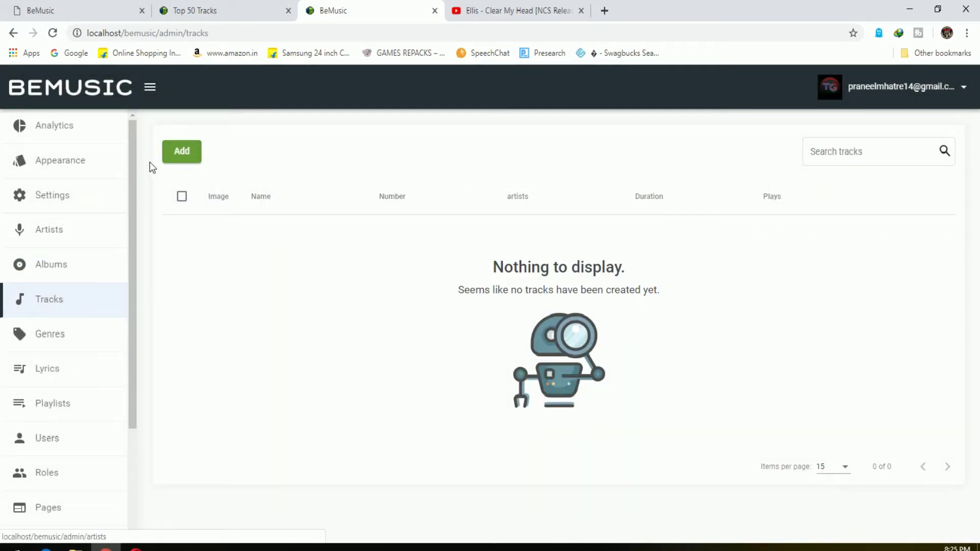
click(182, 151)
click(417, 170)
key(Escape)
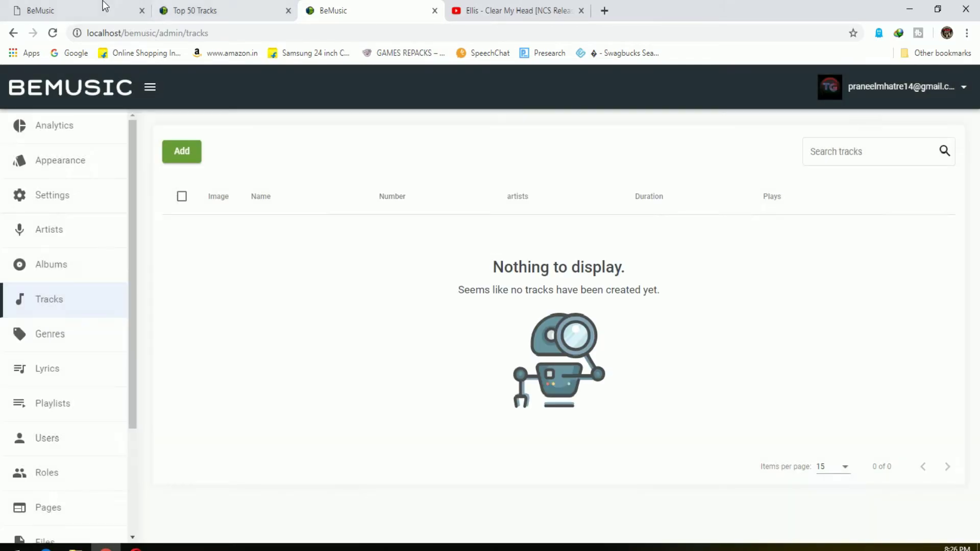
click(107, 7)
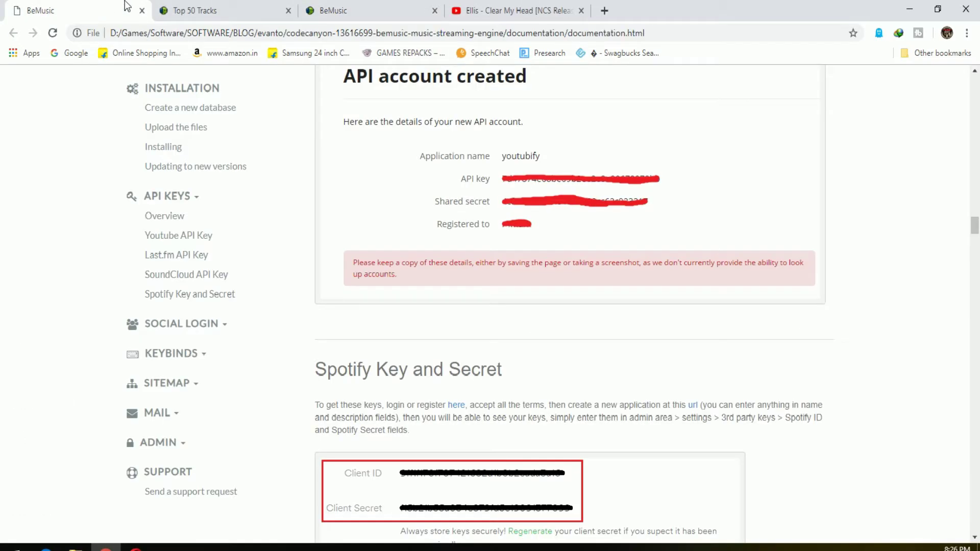
click(374, 7)
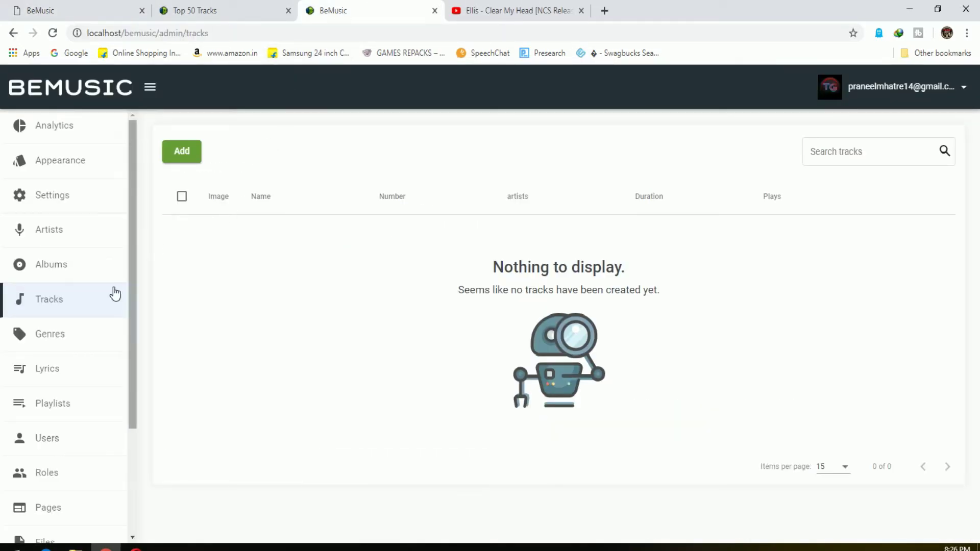
Browse the Genres, Lyrics, Playlists, Users, Roles, Custom Pages and Uploaded Files sections
click(77, 338)
click(80, 373)
click(87, 407)
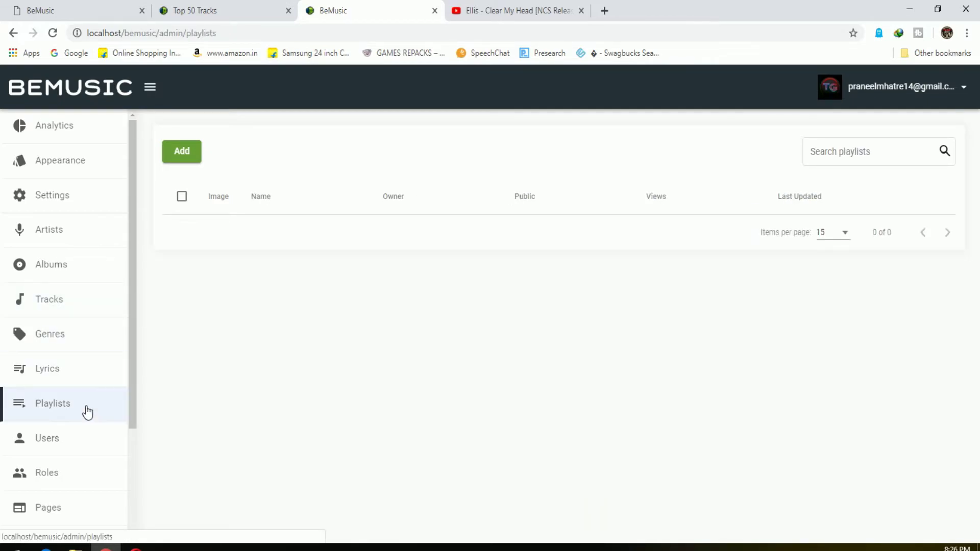
click(88, 442)
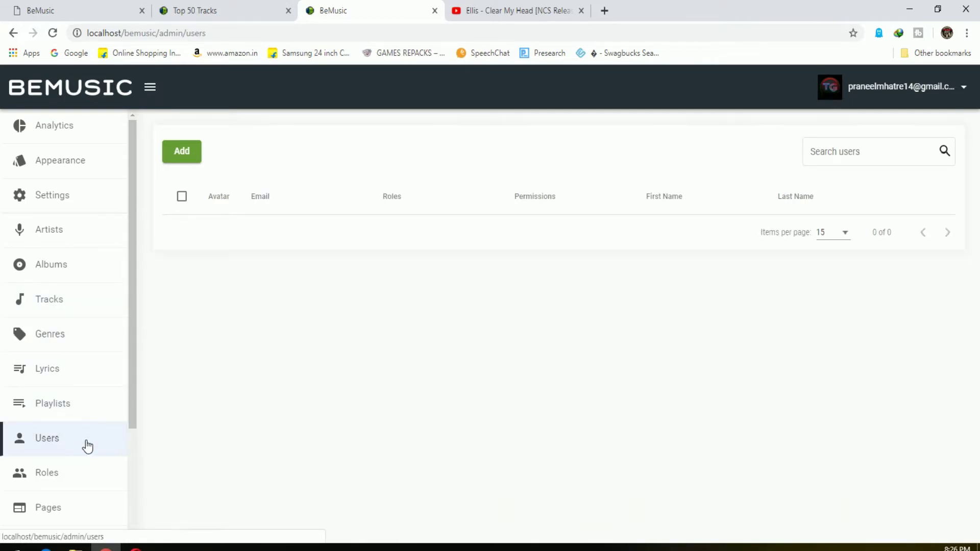
click(87, 477)
scroll(94, 485, down, 2)
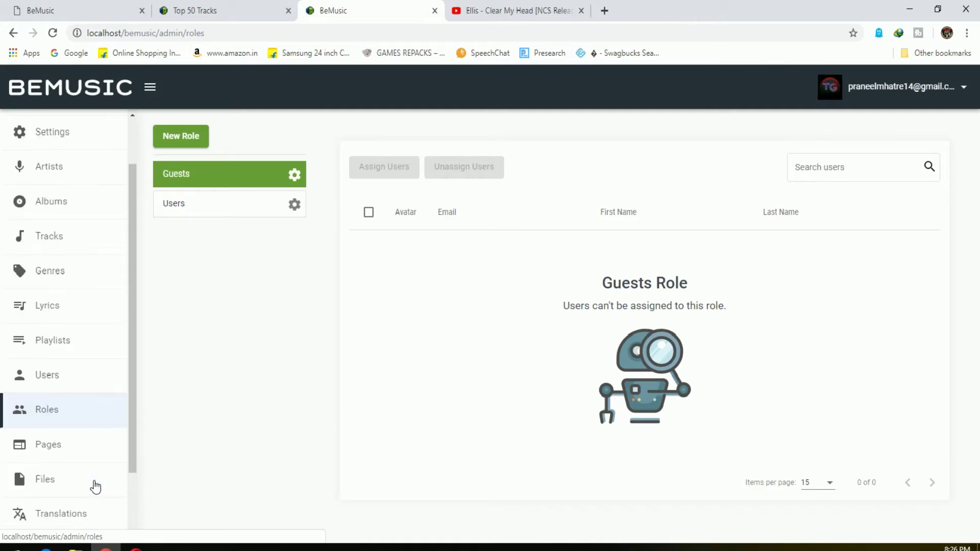
click(94, 452)
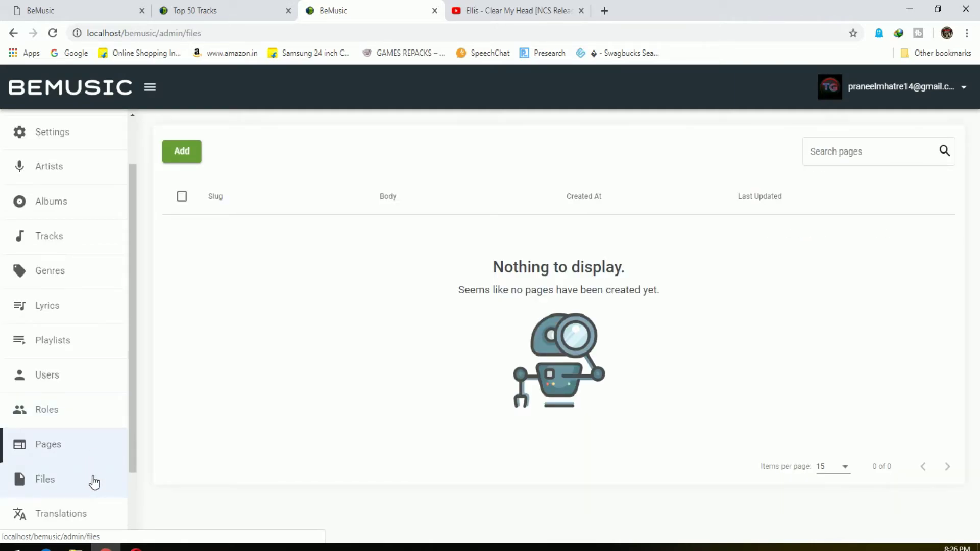
click(95, 482)
Visit Translations, Mail Templates, Ads, the Analytics dashboard and the General settings
click(93, 512)
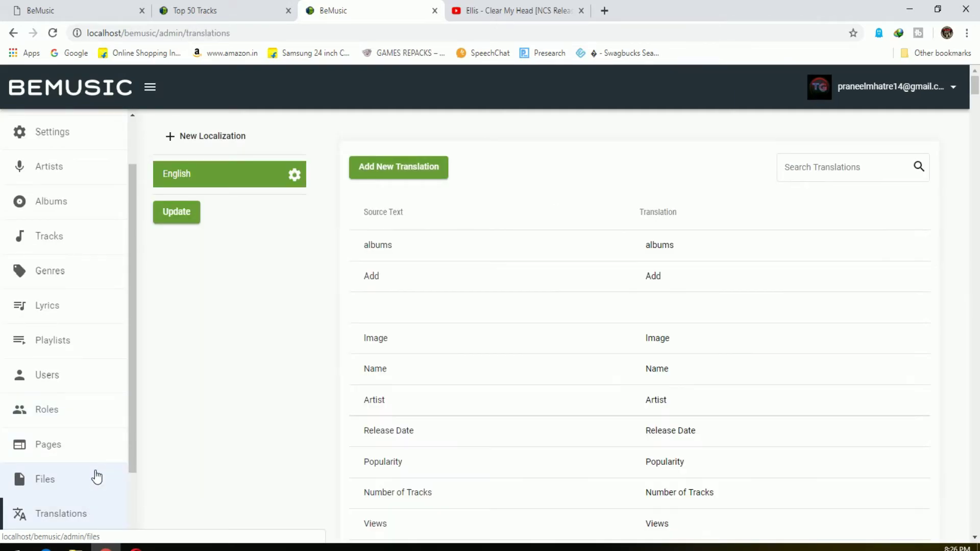
scroll(97, 477, down, 2)
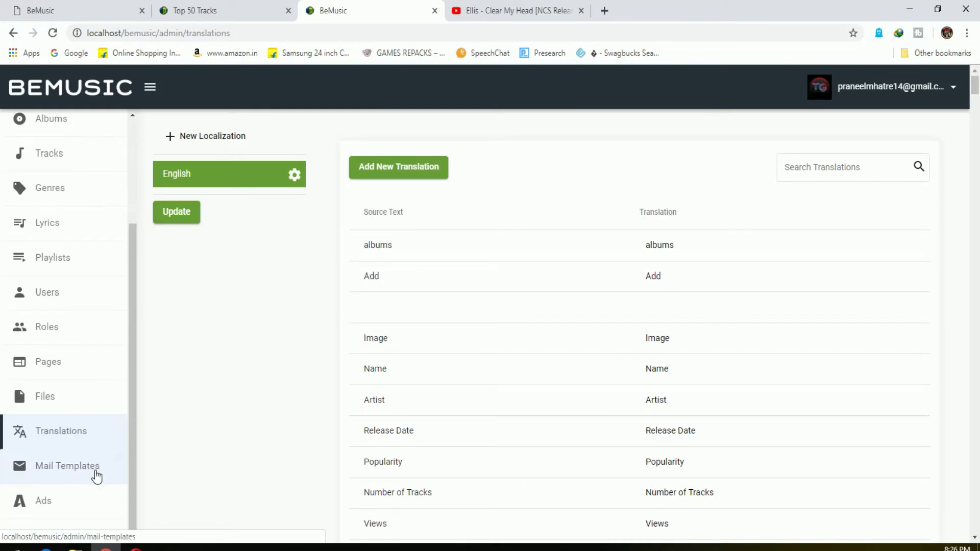
click(97, 477)
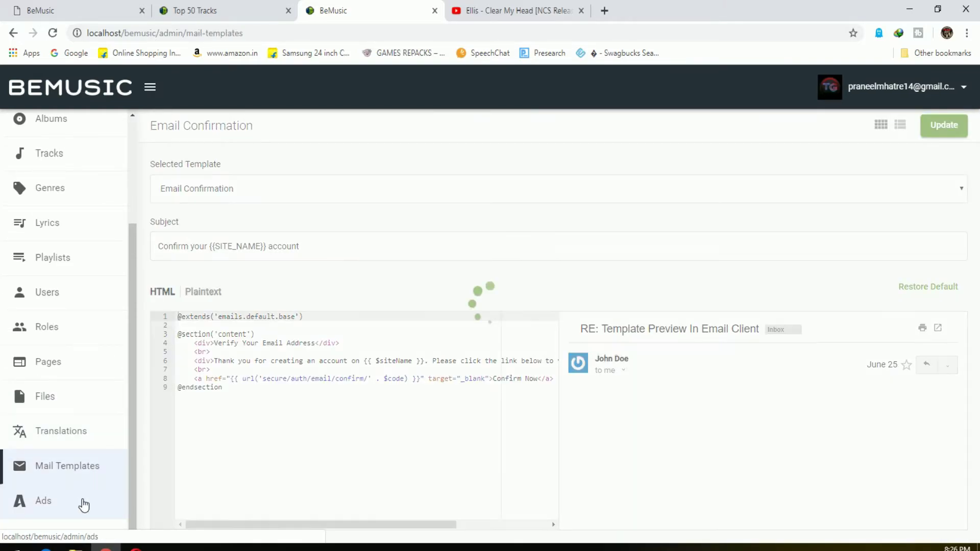
click(84, 505)
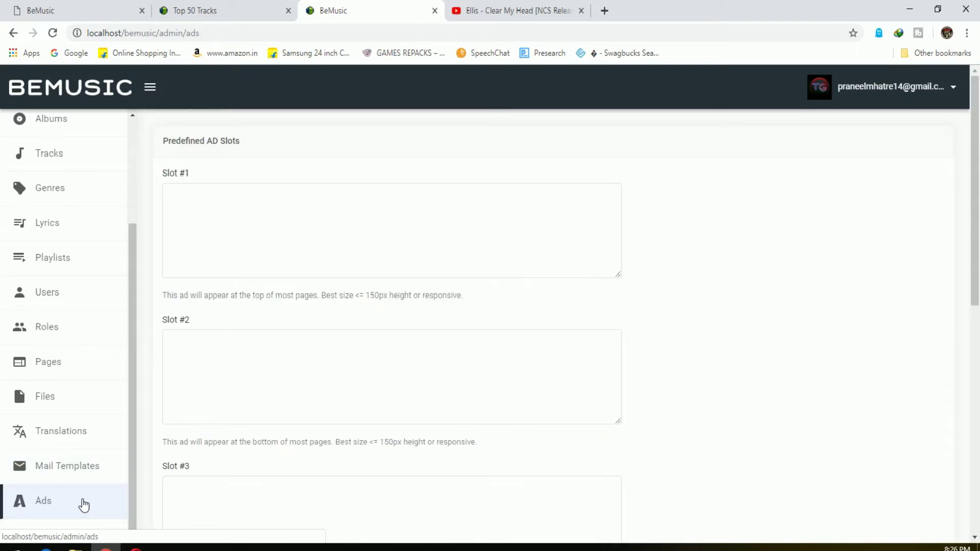
scroll(88, 497, up, 3)
click(72, 139)
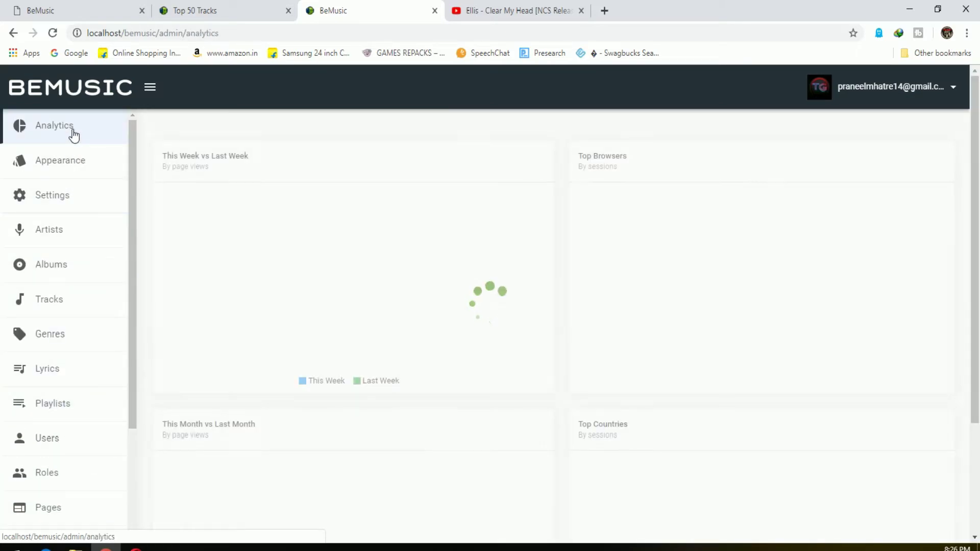
click(75, 210)
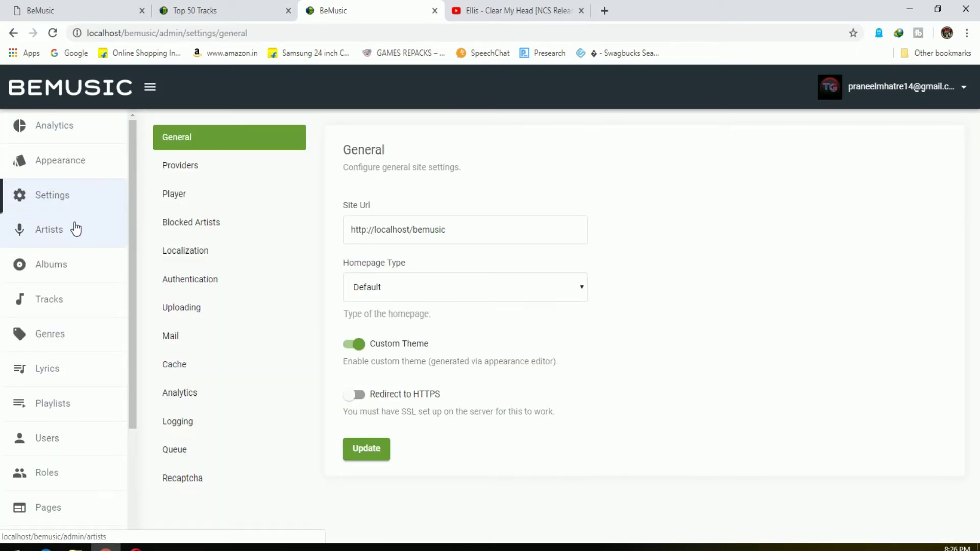
Revisit Artists, Albums, Tracks, Pages, Files, Translations and Ads, ending on Settings
click(74, 227)
click(80, 264)
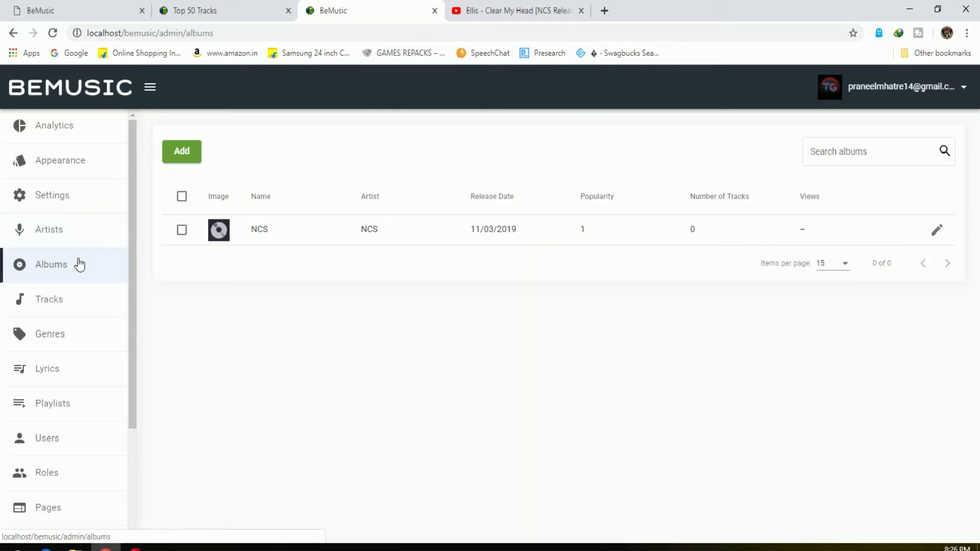
click(81, 299)
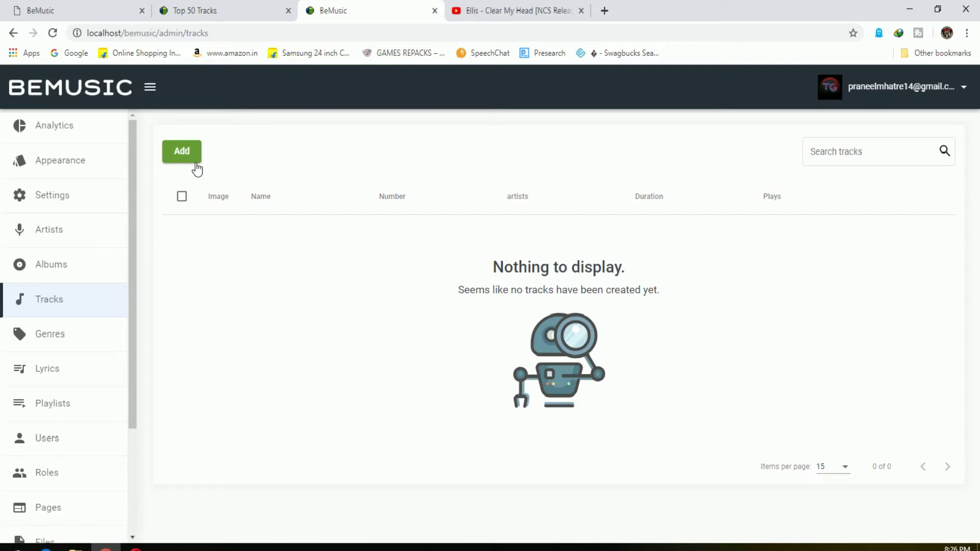
scroll(67, 382, down, 3)
click(51, 362)
click(51, 396)
click(61, 431)
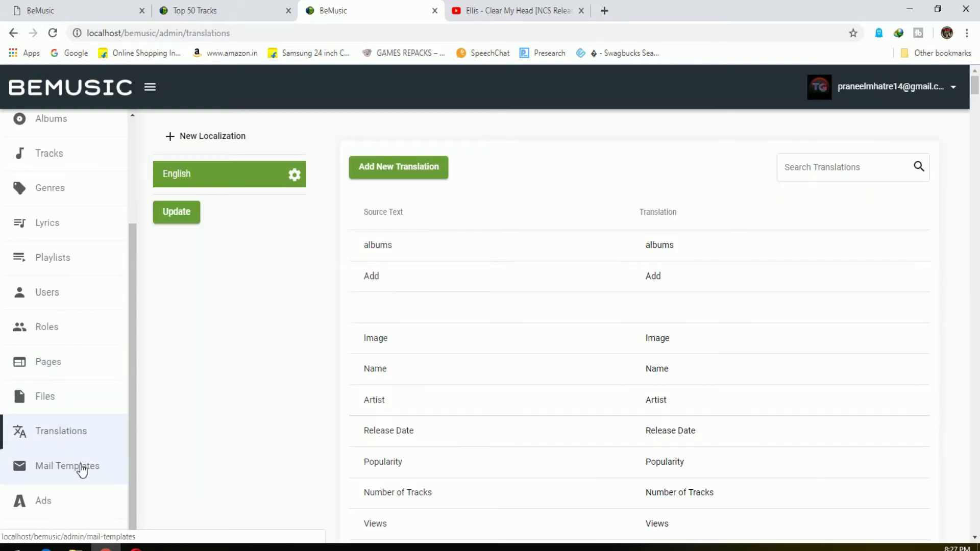
click(50, 501)
scroll(71, 449, up, 3)
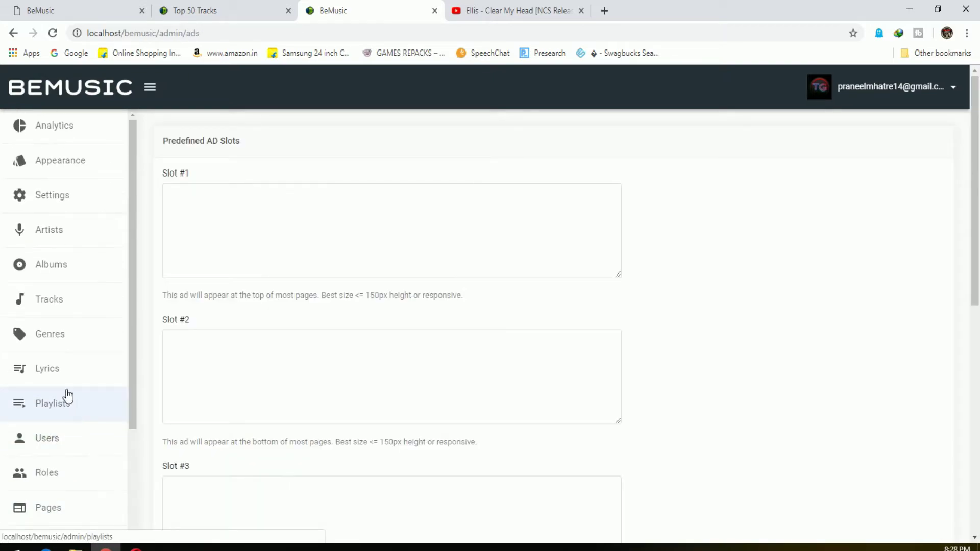
click(66, 193)
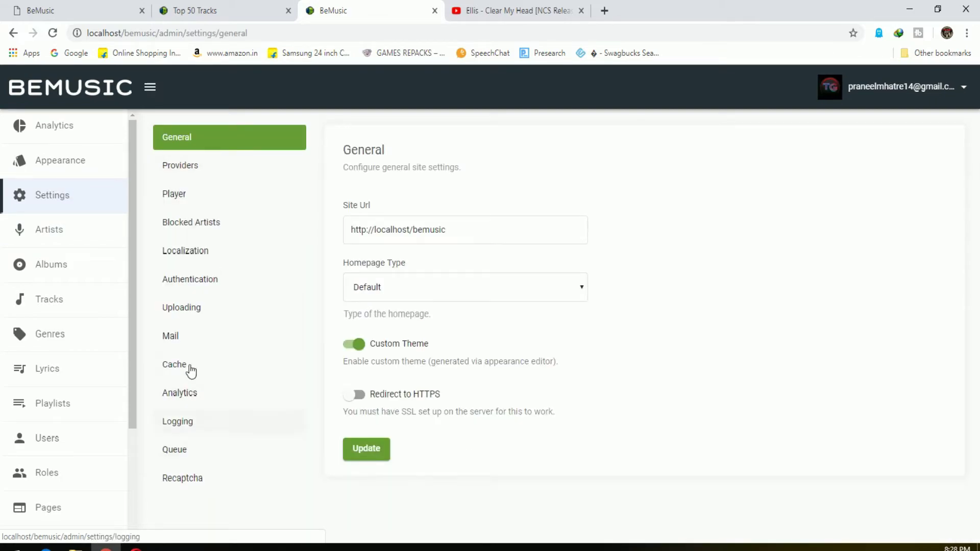
Set the Artist, Album and Search providers to Spotify in Data Providers settings
click(204, 167)
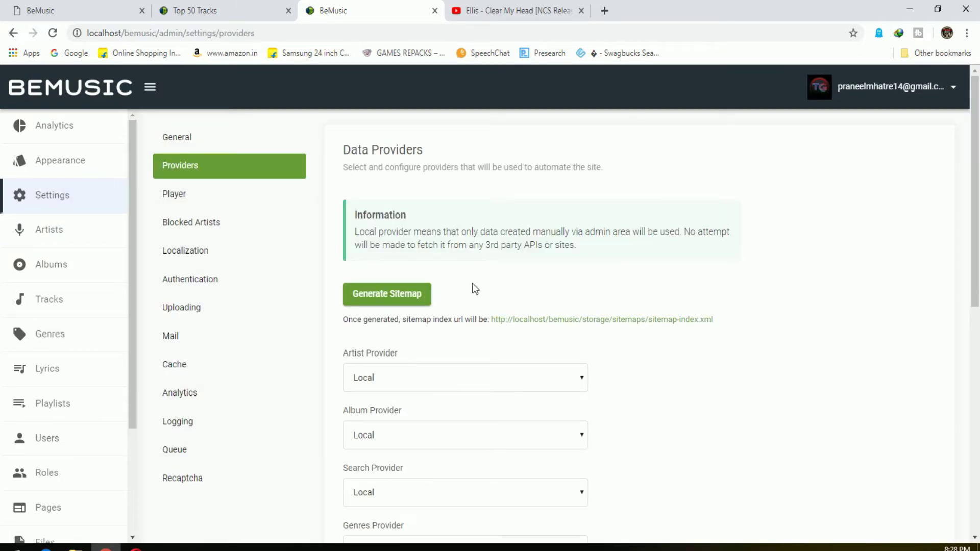
scroll(480, 286, down, 7)
scroll(497, 311, up, 3)
scroll(496, 312, up, 2)
click(453, 260)
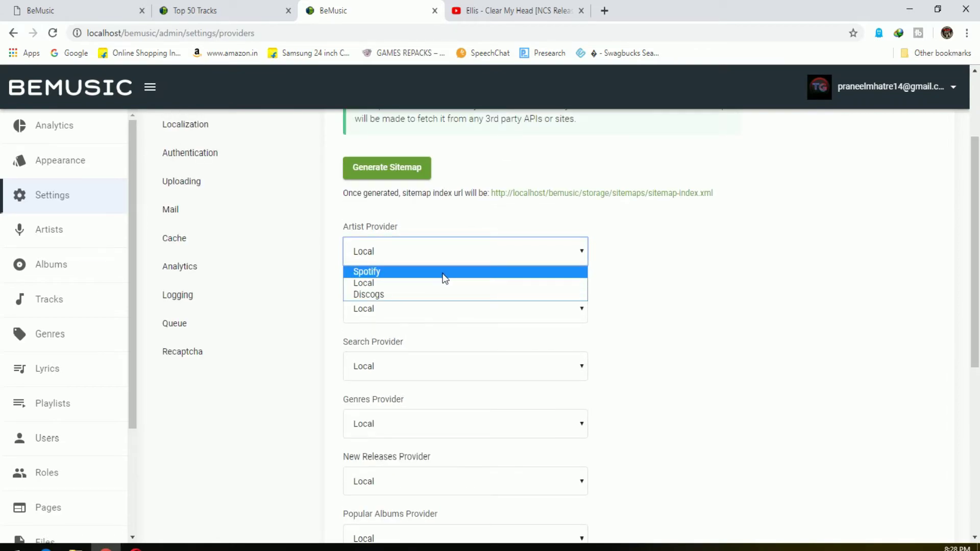
click(443, 272)
click(437, 305)
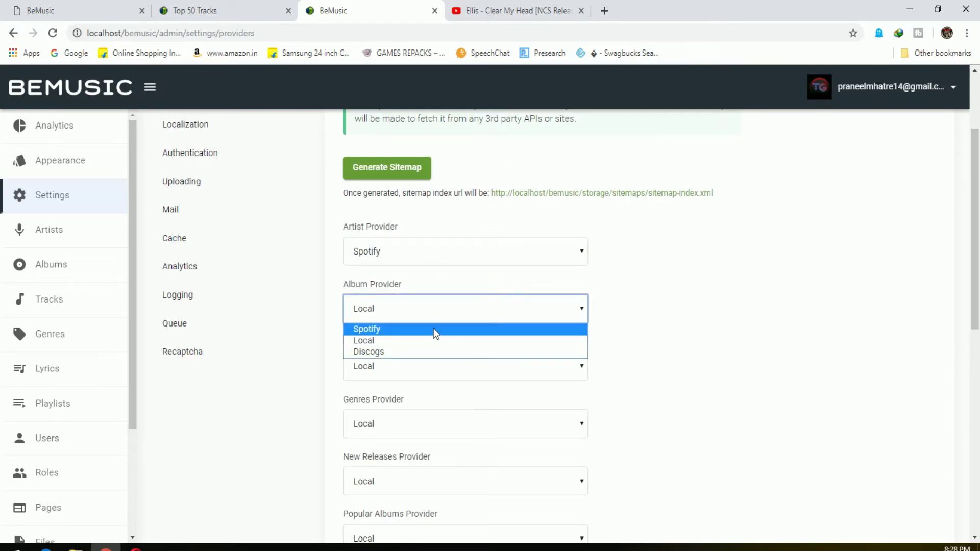
click(433, 329)
click(422, 370)
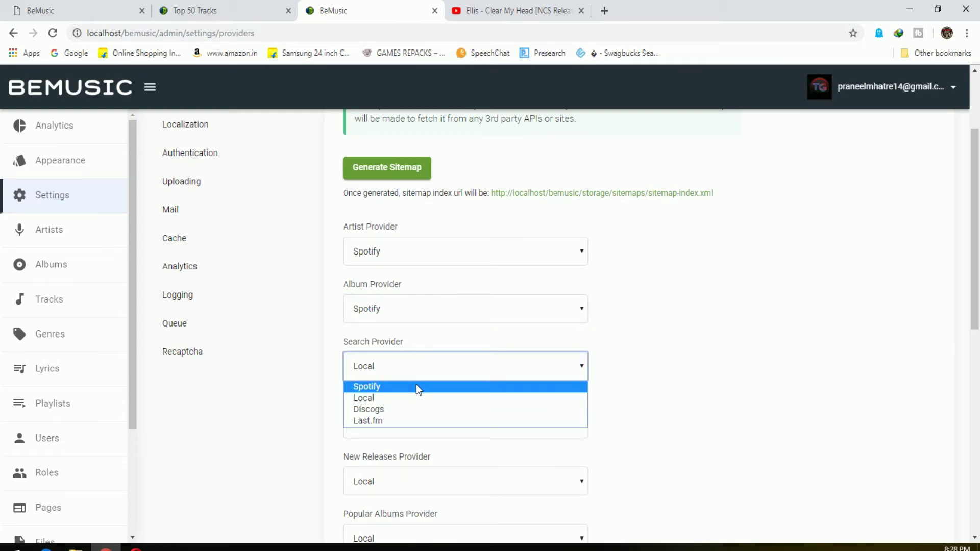
click(415, 384)
Keep Genres on Local and set New Releases, Popular Albums and Top 50 to Spotify
click(403, 421)
click(391, 433)
scroll(393, 429, down, 1)
click(392, 425)
click(392, 424)
click(391, 428)
click(389, 438)
scroll(390, 428, down, 1)
click(412, 407)
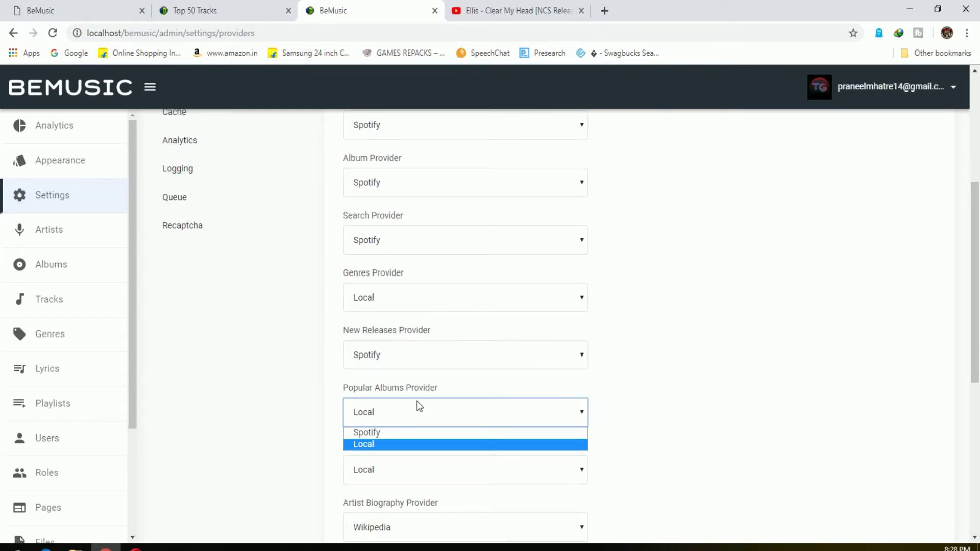
click(401, 434)
scroll(400, 433, down, 1)
click(403, 398)
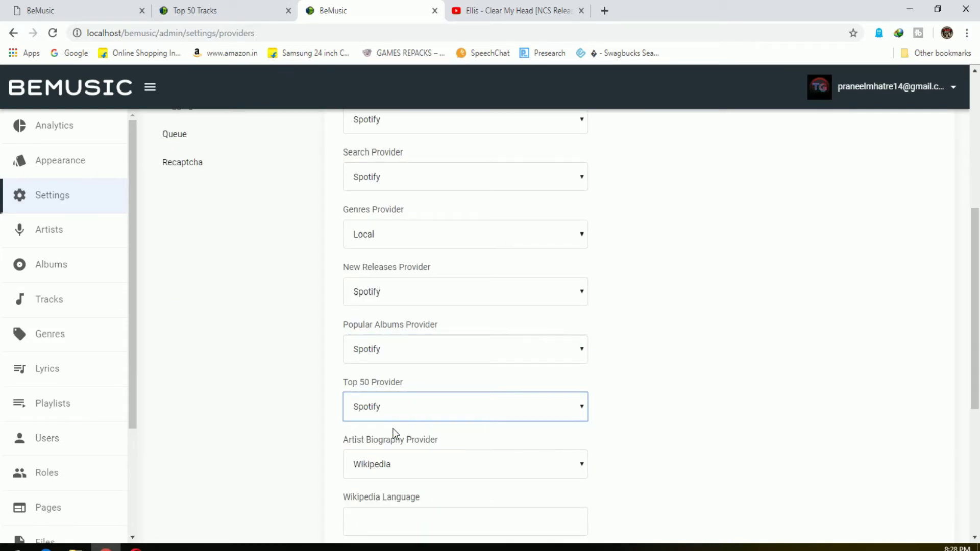
click(392, 428)
scroll(394, 434, down, 1)
Keep Wikipedia for artist biographies, enter Wikipedia Language EN, and save the provider settings
click(406, 401)
click(408, 402)
scroll(408, 398, down, 4)
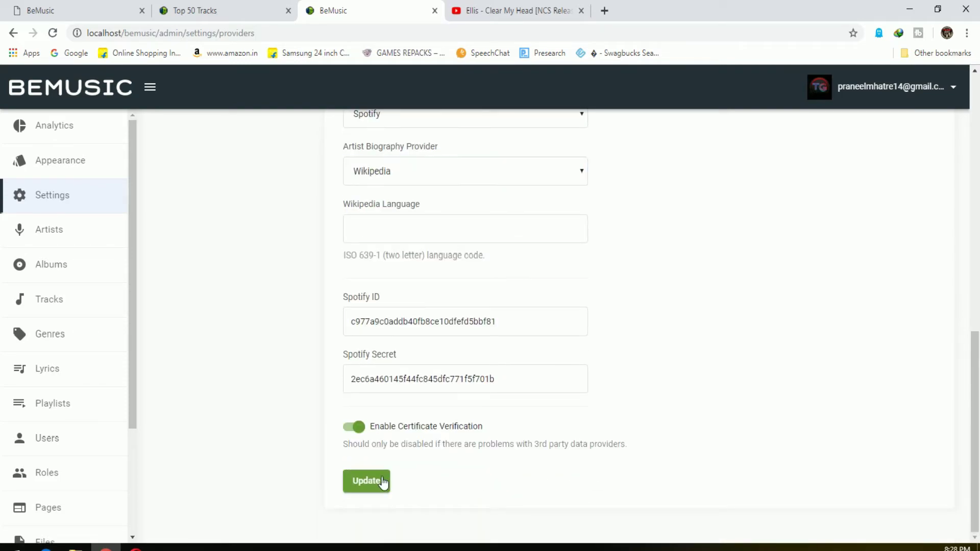
click(381, 483)
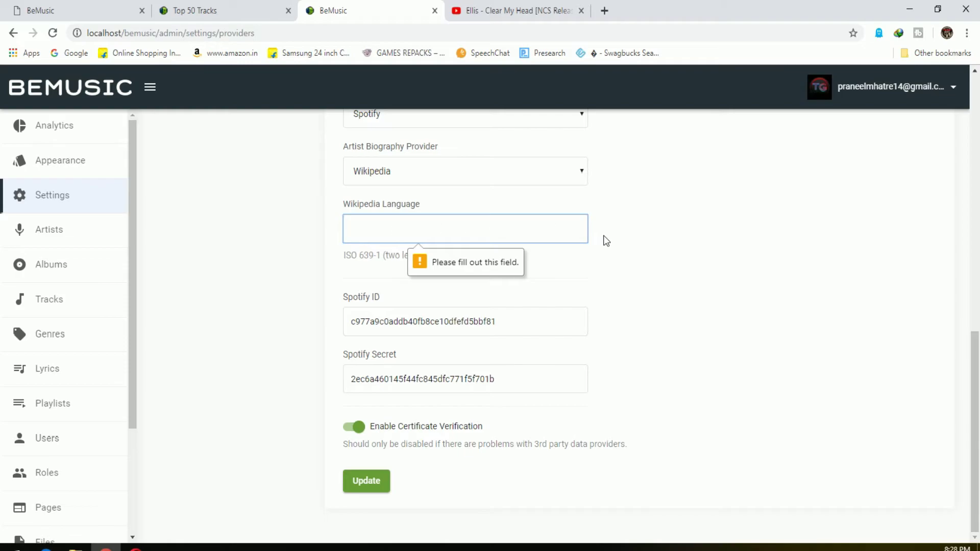
text(EN)
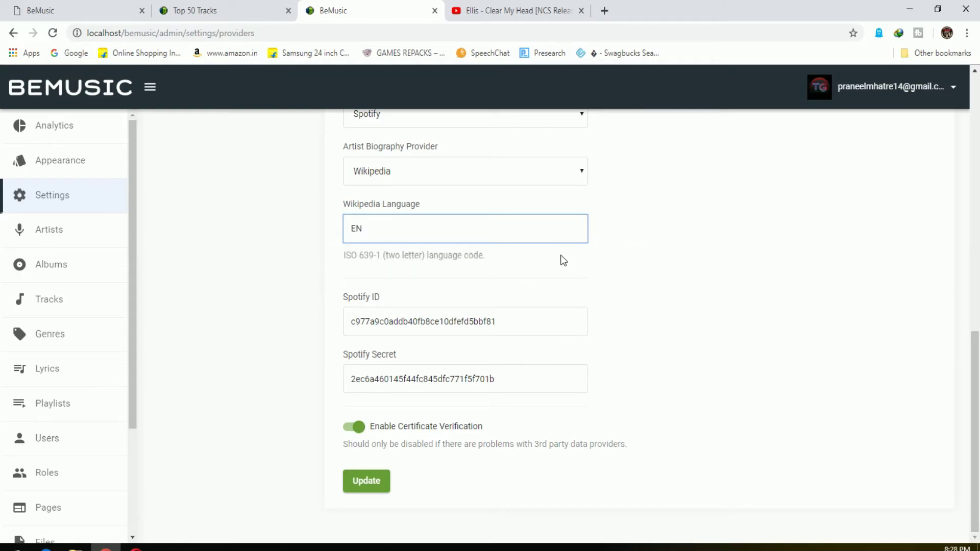
click(380, 484)
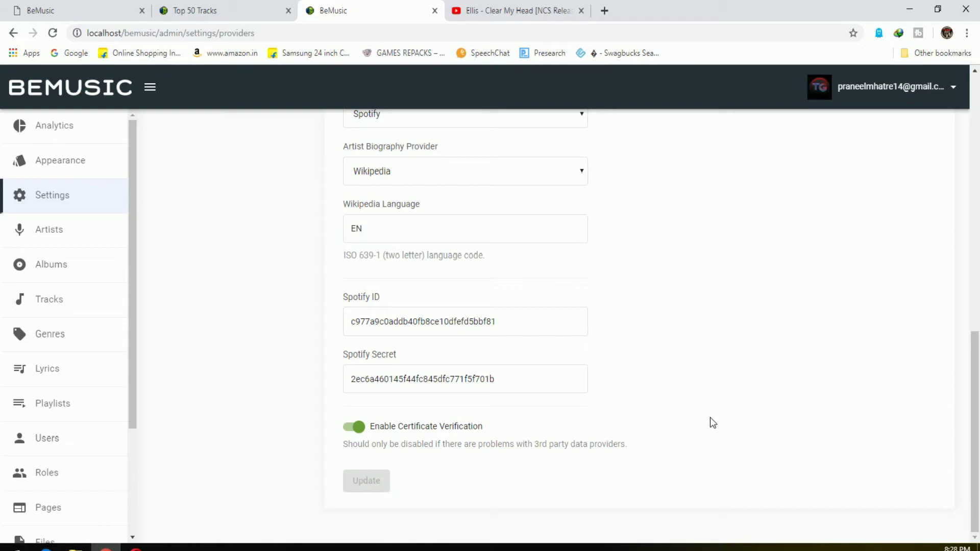
Reload the Top 50 page so its chart loads, and peek at Popular Albums and Genres
click(238, 10)
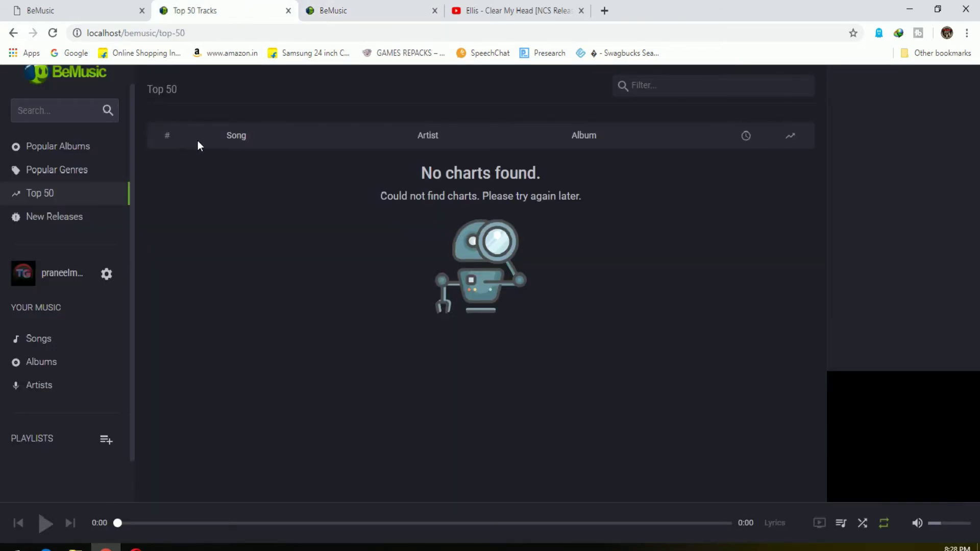
key(F5)
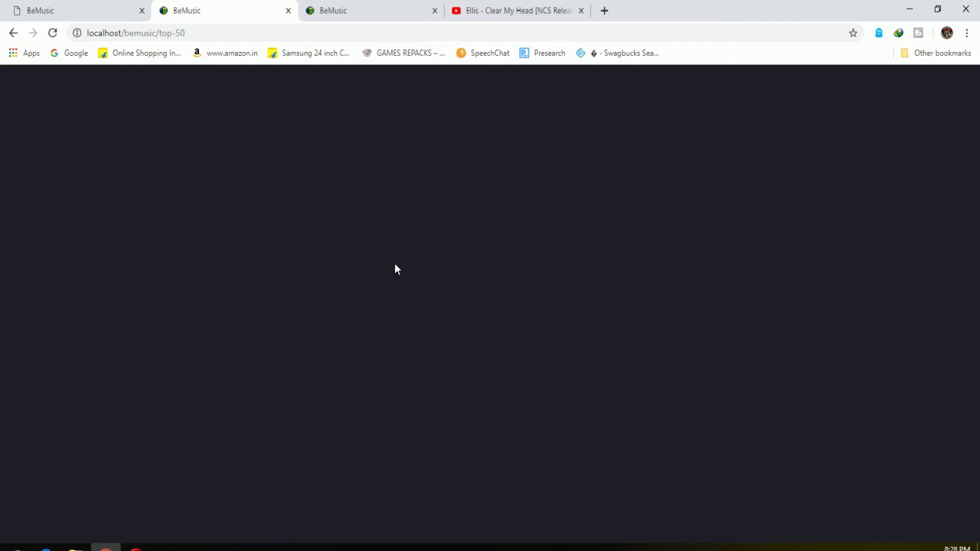
click(317, 9)
click(234, 6)
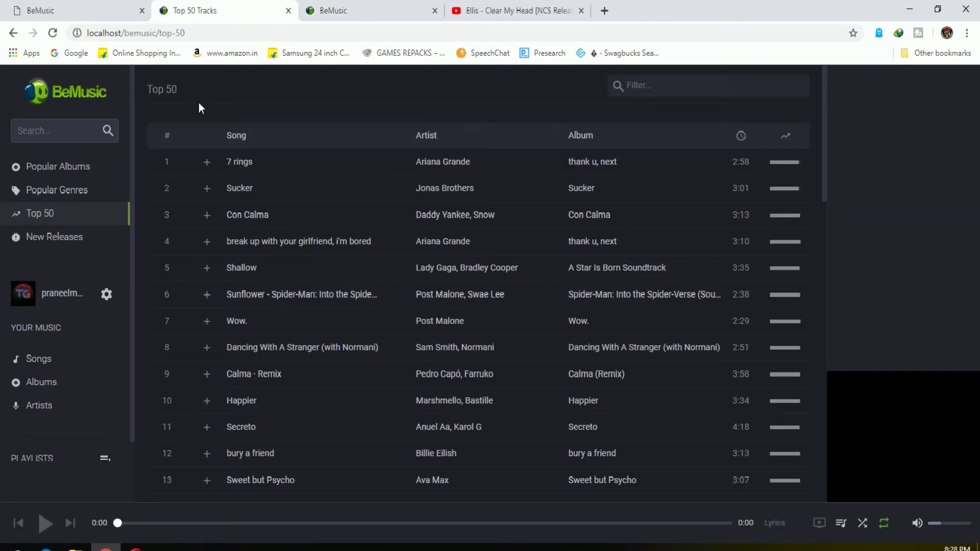
scroll(350, 376, down, 15)
scroll(348, 434, up, 15)
click(48, 167)
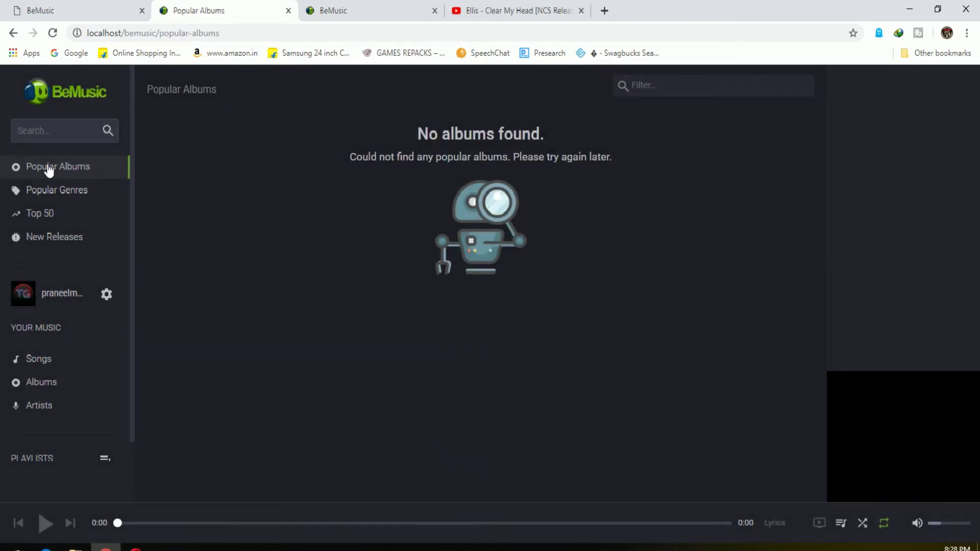
click(61, 189)
click(63, 218)
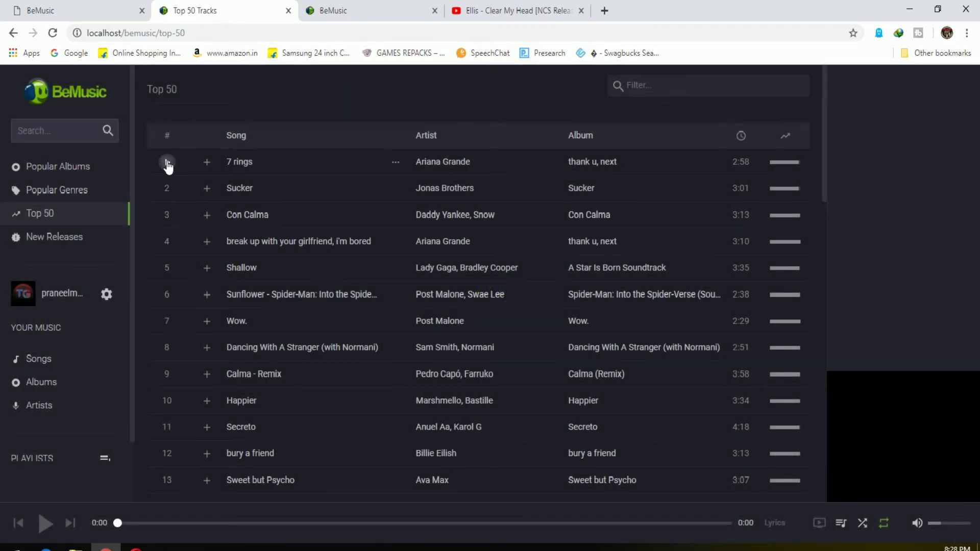
Play the first chart track, 7 rings, then pause it and scroll the chart
click(167, 163)
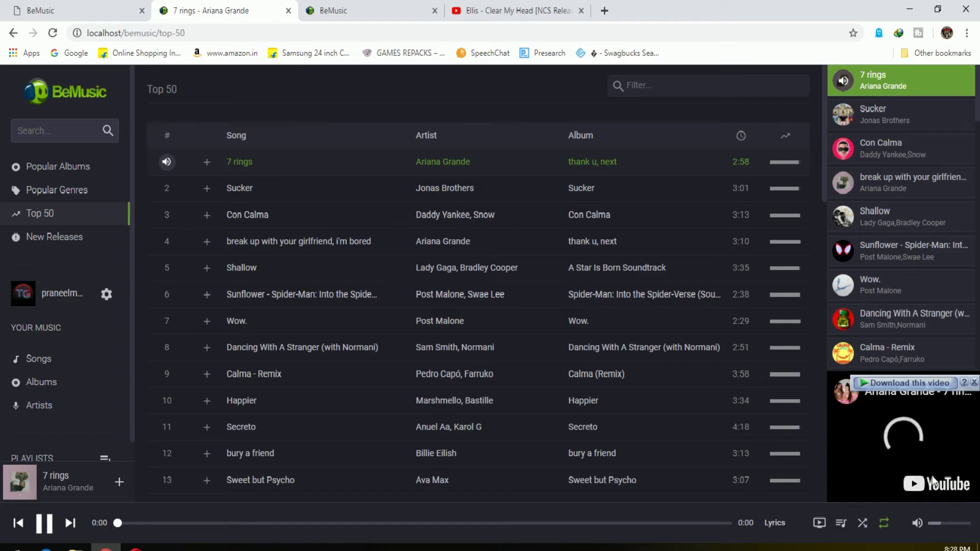
click(45, 523)
scroll(264, 488, down, 5)
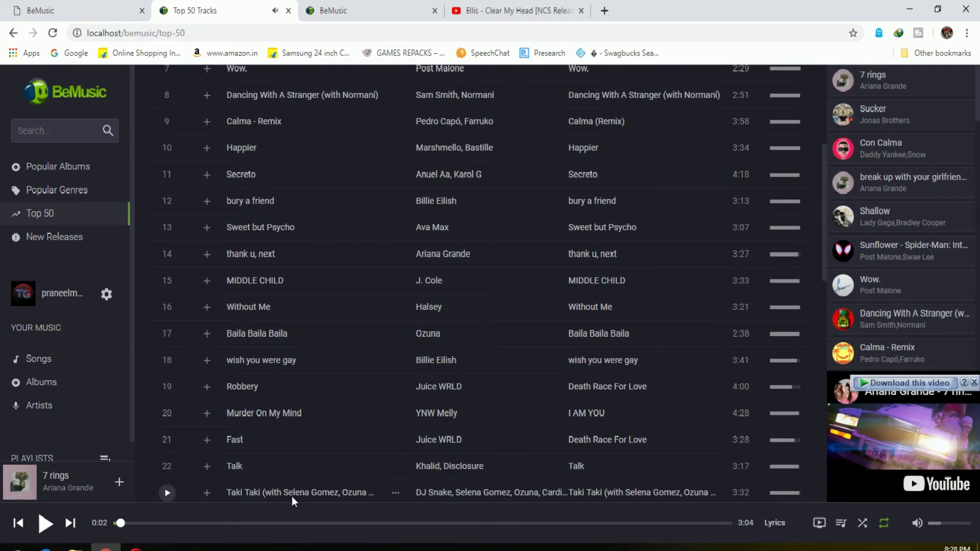
scroll(292, 496, down, 1)
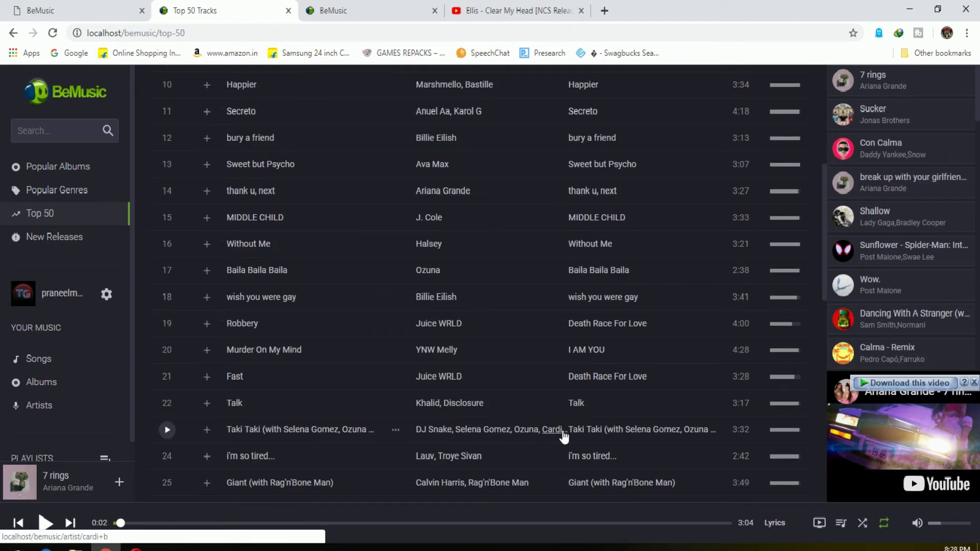
scroll(520, 310, down, 4)
scroll(352, 306, down, 3)
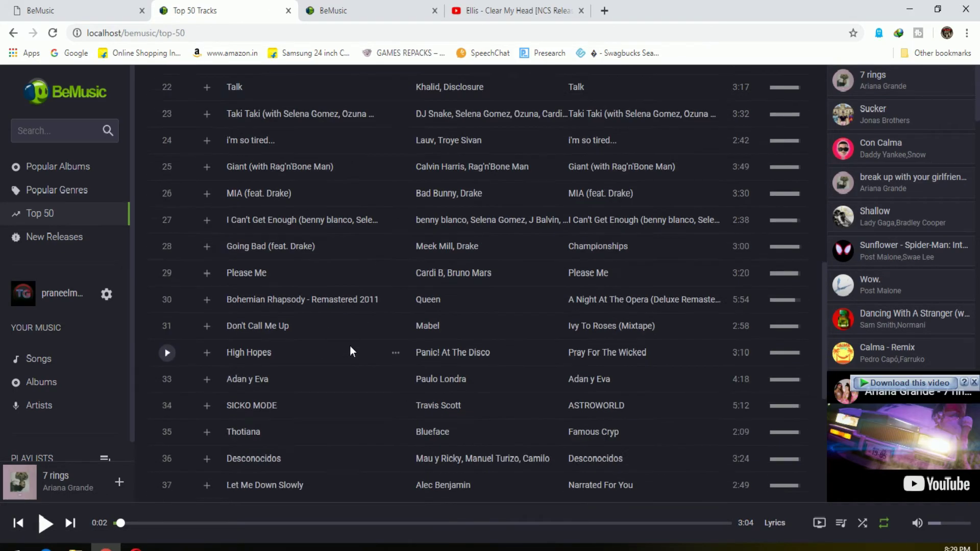
scroll(355, 419, down, 6)
scroll(361, 440, up, 20)
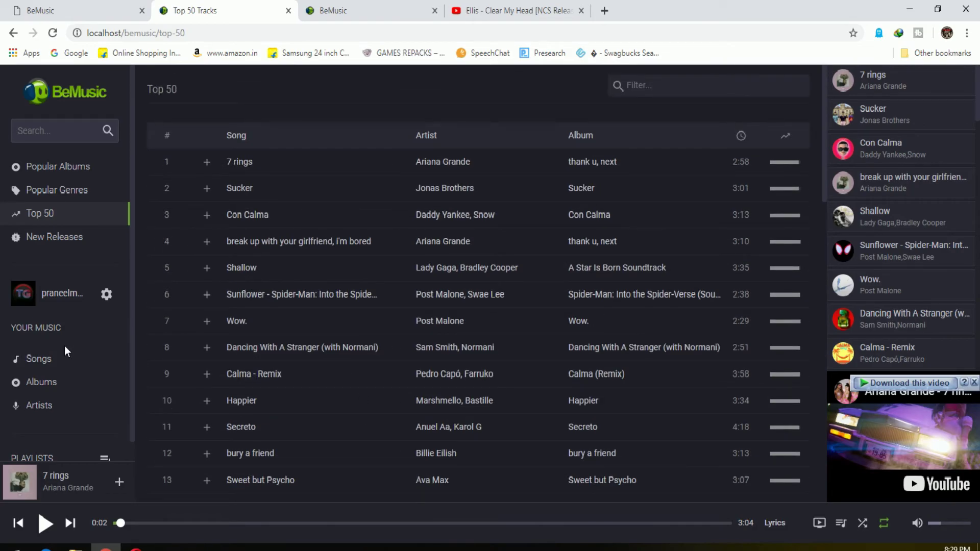
Check the empty library Songs, Albums and Artists pages, then return to admin settings
click(61, 356)
click(73, 383)
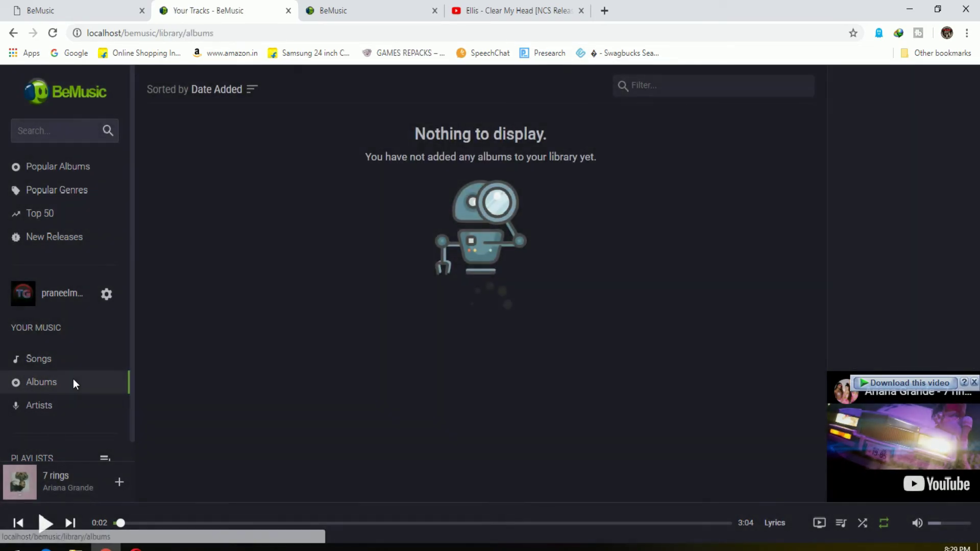
click(73, 404)
click(73, 224)
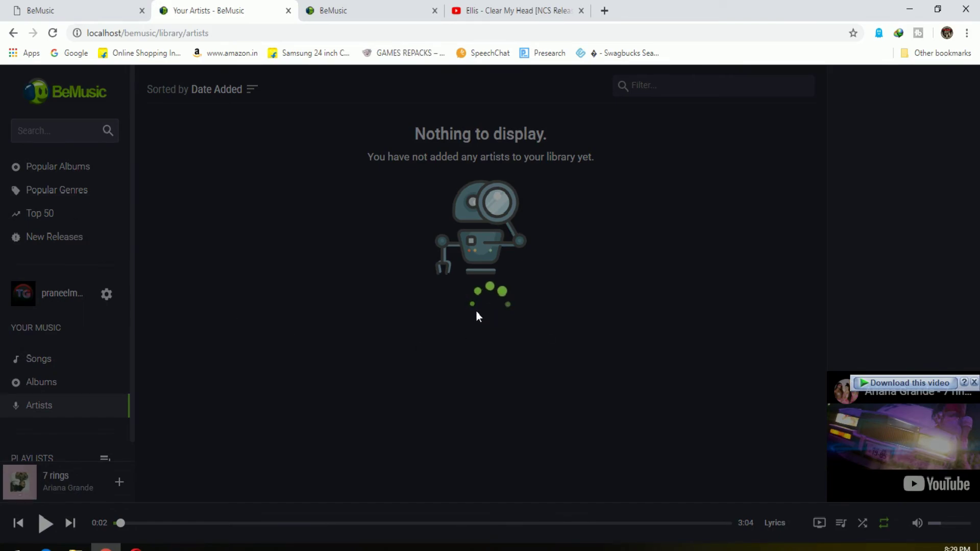
click(428, 6)
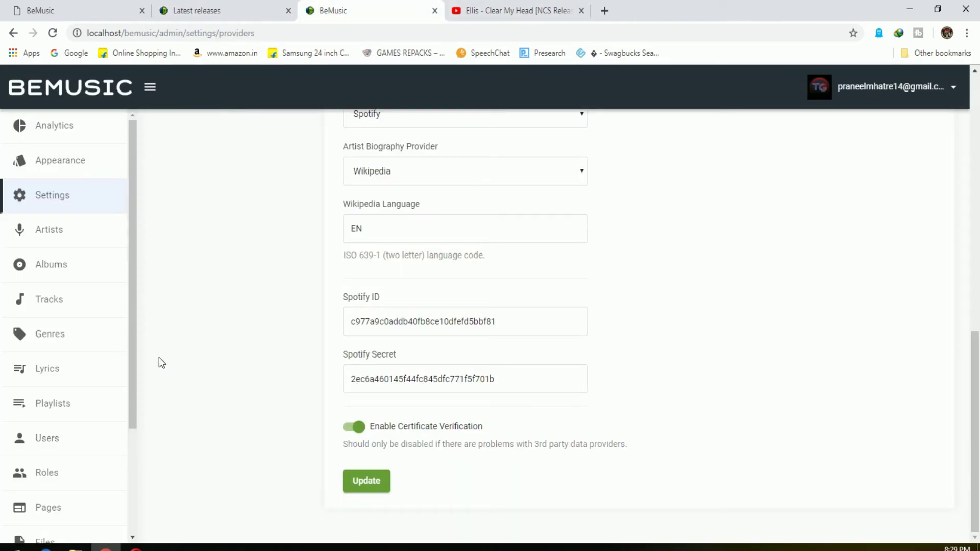
Review the admin Artists, Albums and Tracks lists, inspecting Baila Baila Baila without changes
click(49, 229)
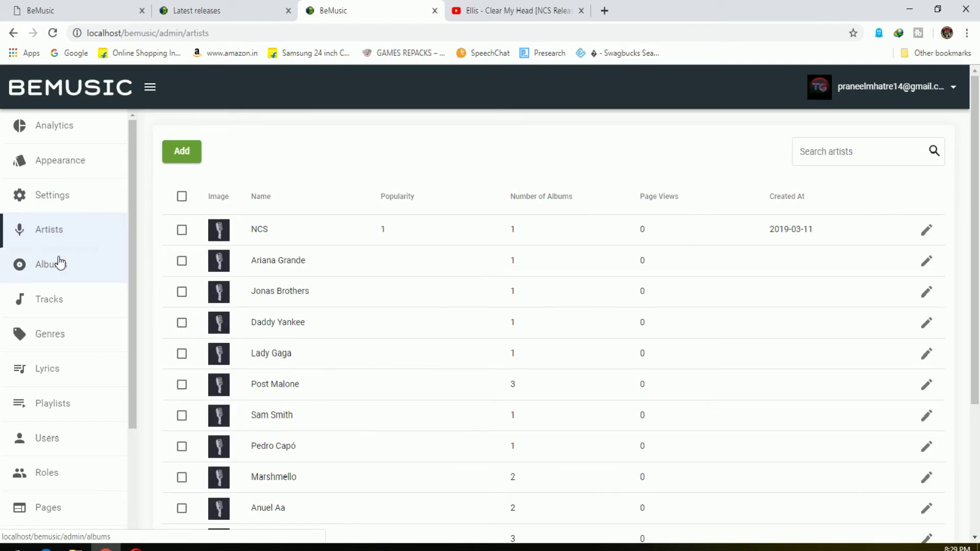
scroll(262, 388, down, 3)
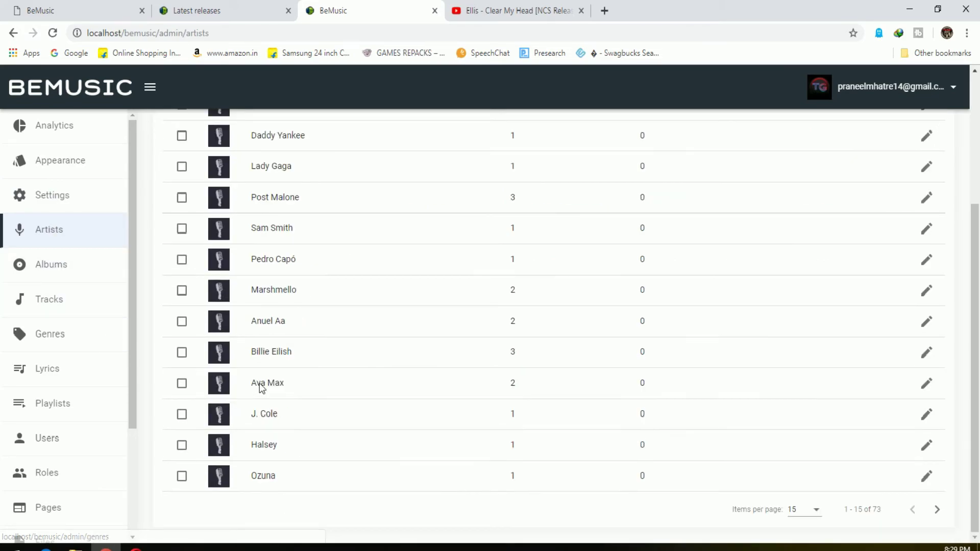
click(47, 270)
click(67, 309)
scroll(433, 360, down, 4)
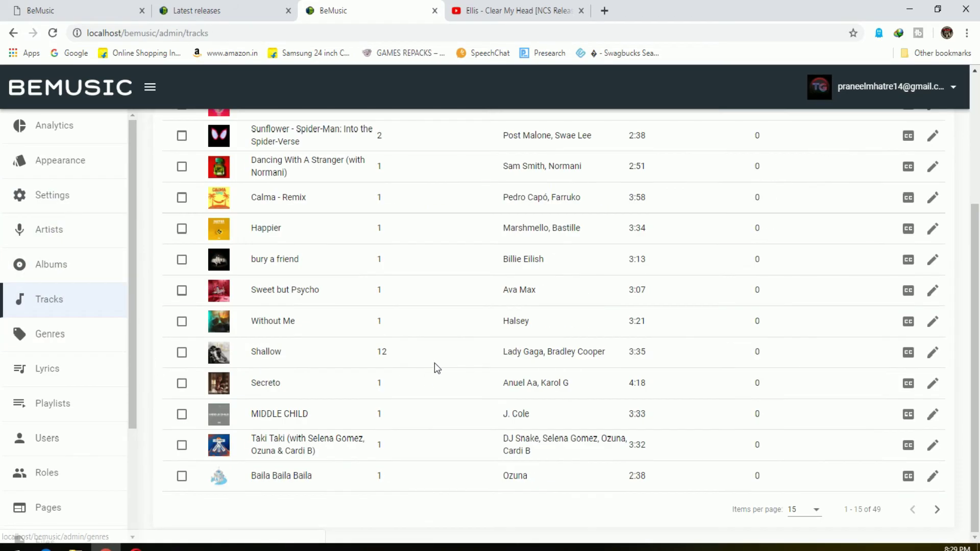
click(941, 475)
scroll(550, 397, down, 3)
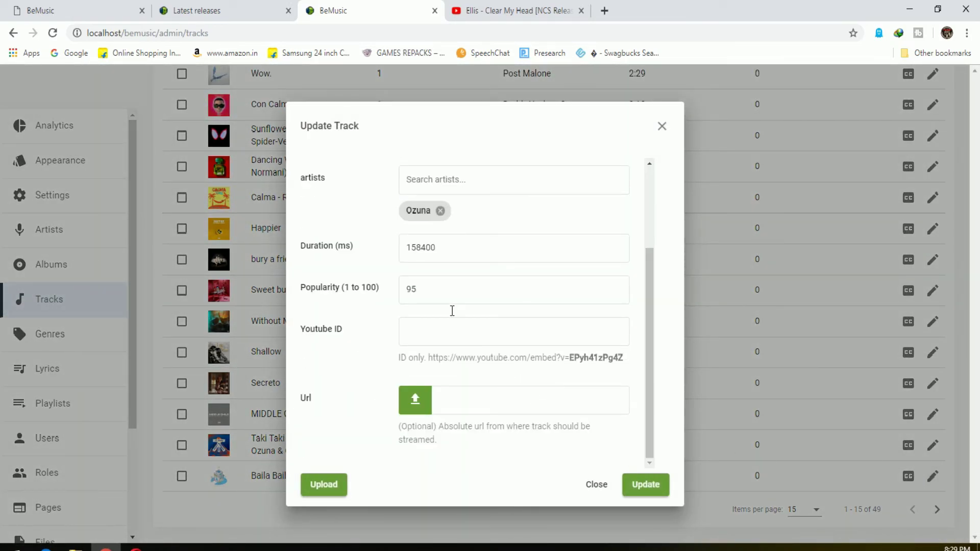
scroll(578, 392, up, 3)
click(592, 483)
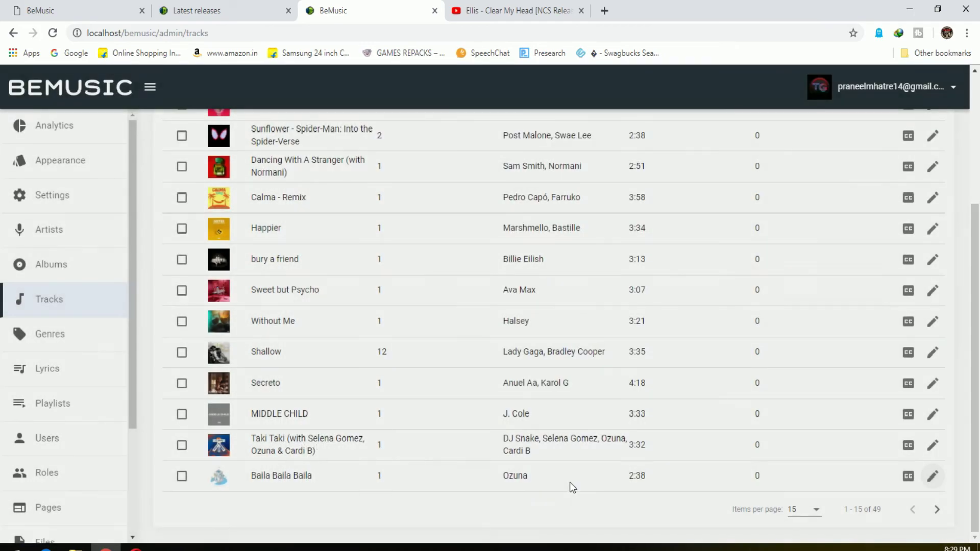
Look at Genres and its new-genre form, then Lyrics, Playlists and Translations pages
click(47, 334)
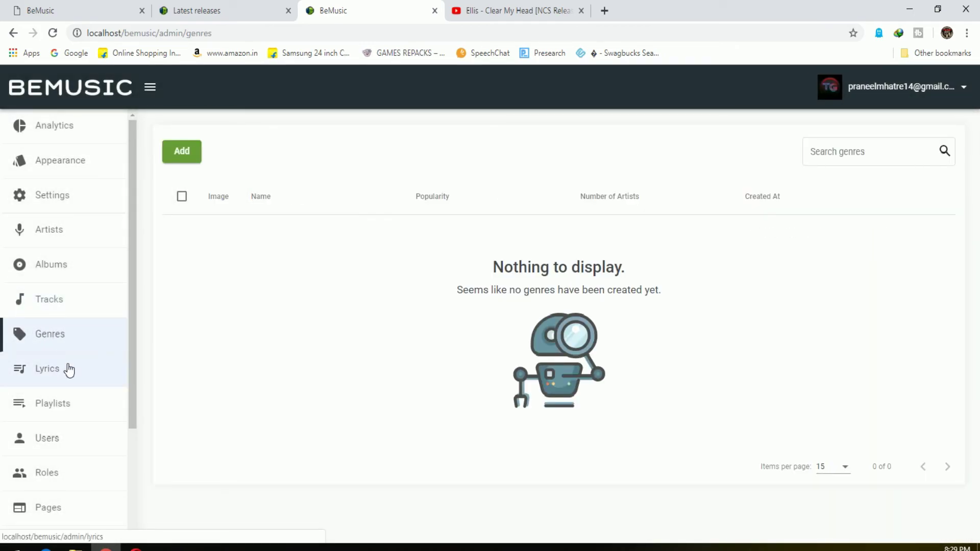
click(190, 156)
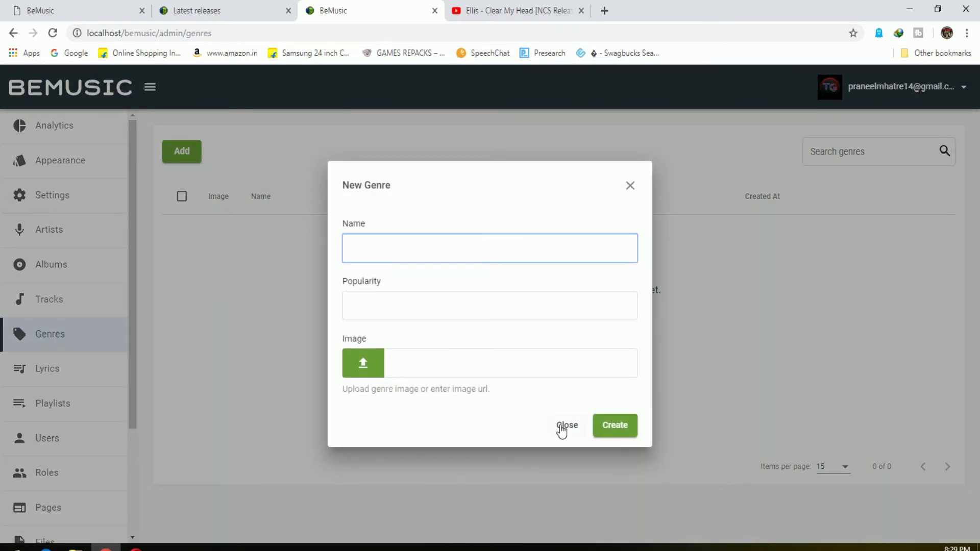
click(561, 430)
click(93, 383)
click(91, 403)
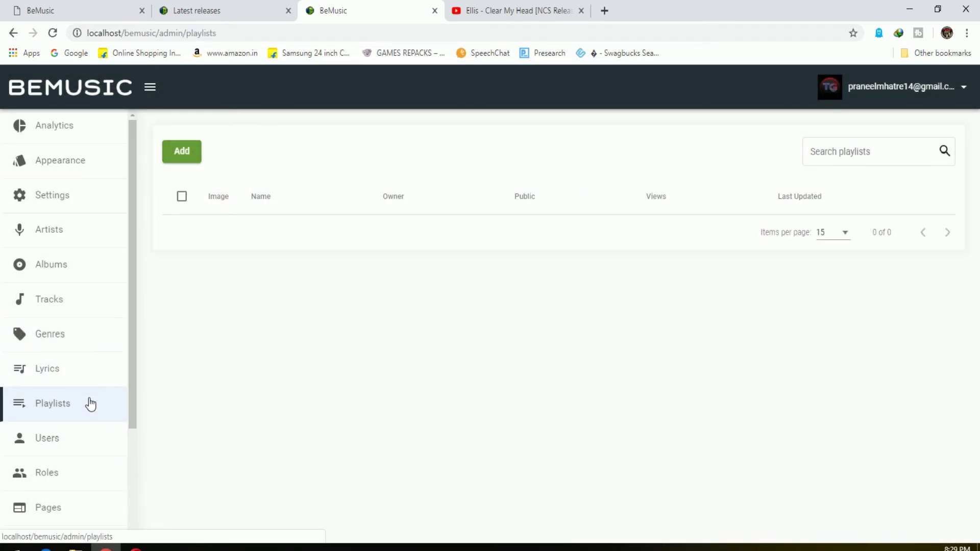
scroll(87, 413, down, 1)
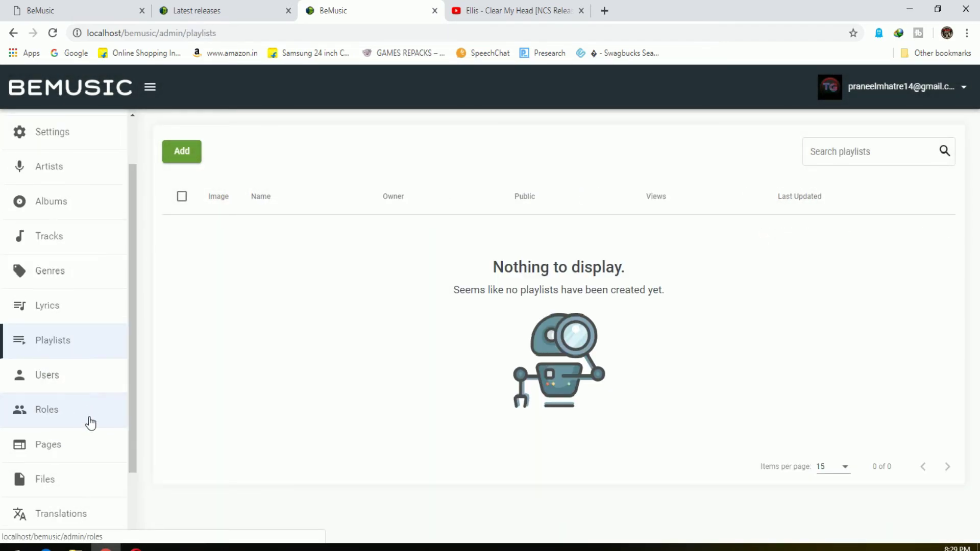
click(77, 515)
scroll(91, 476, down, 2)
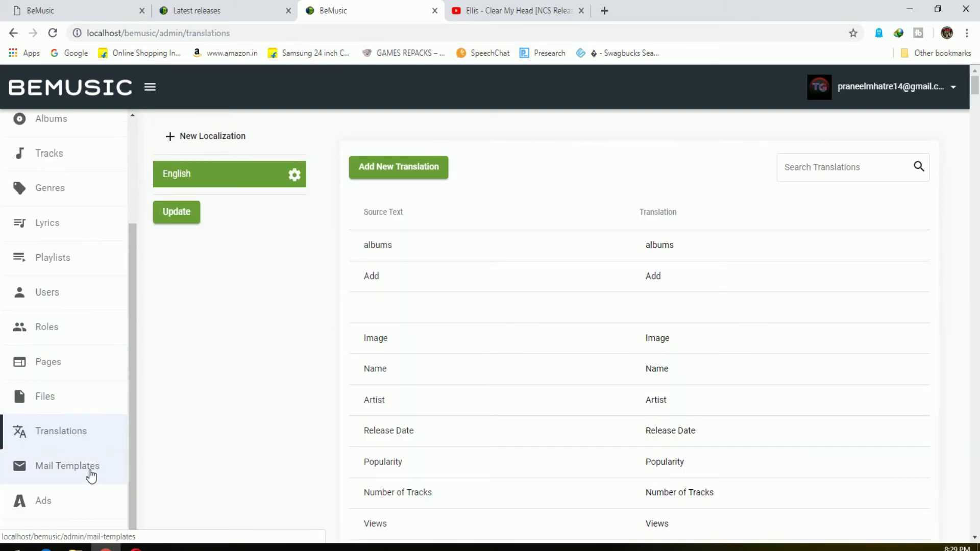
Add Ariana Grande's 7 rings from the Top 50 chart and confirm it in Songs
click(220, 11)
scroll(388, 363, down, 3)
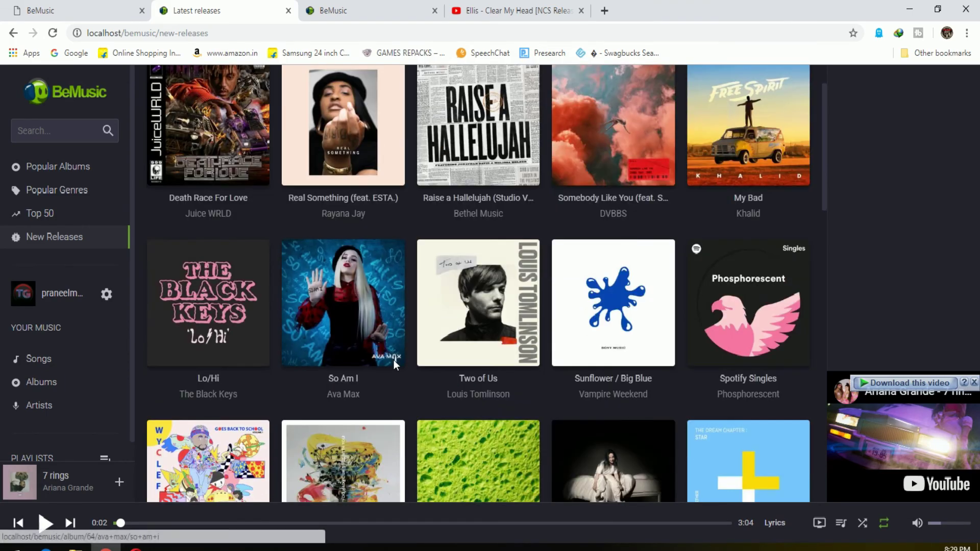
scroll(398, 369, down, 5)
scroll(397, 369, down, 4)
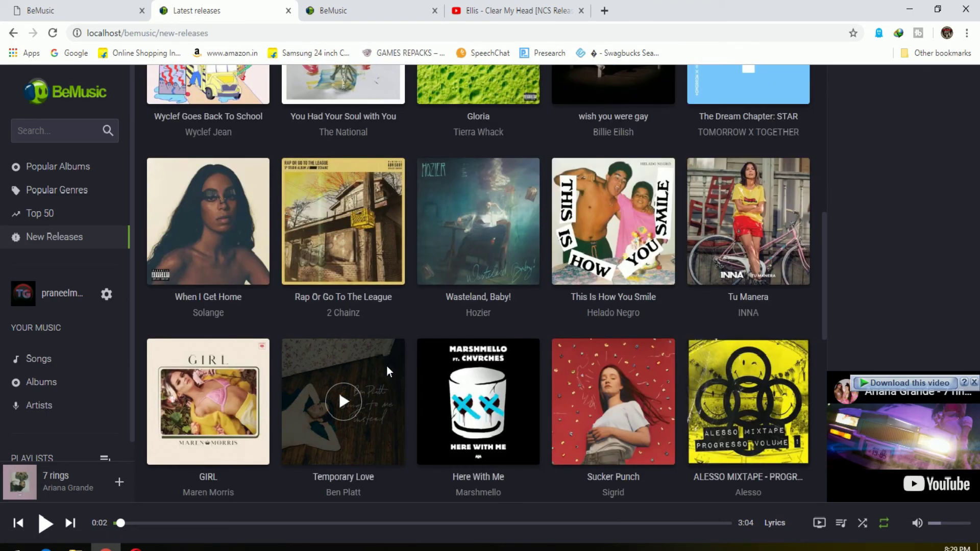
scroll(387, 366, up, 11)
click(66, 213)
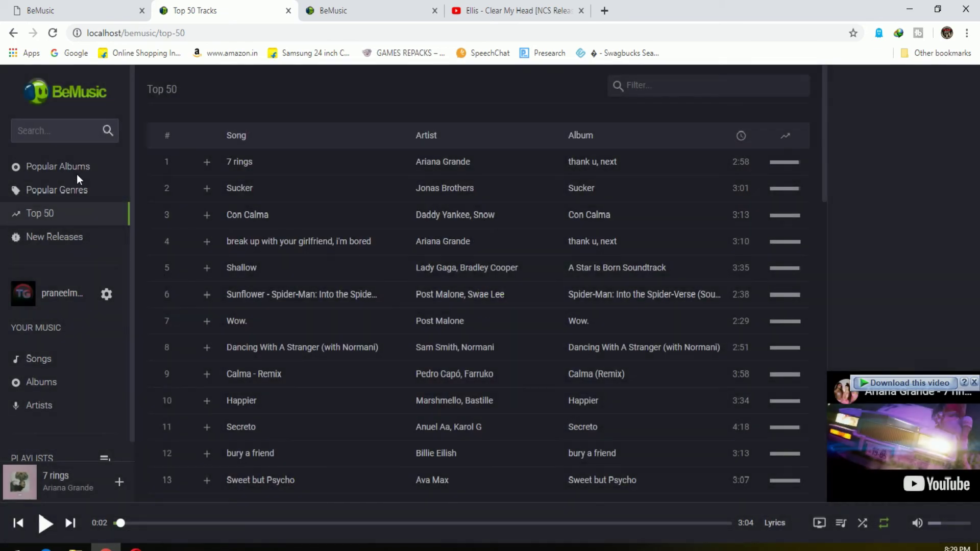
click(121, 486)
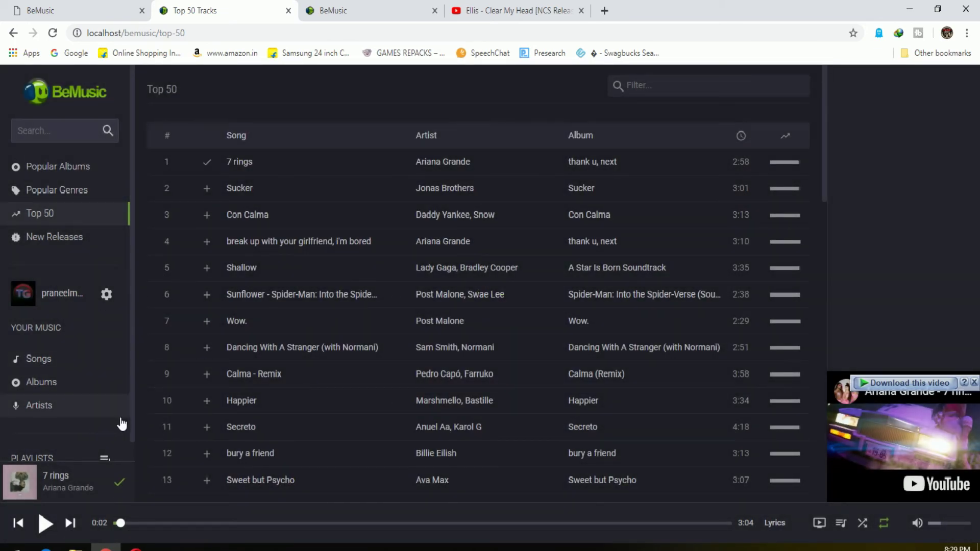
click(71, 369)
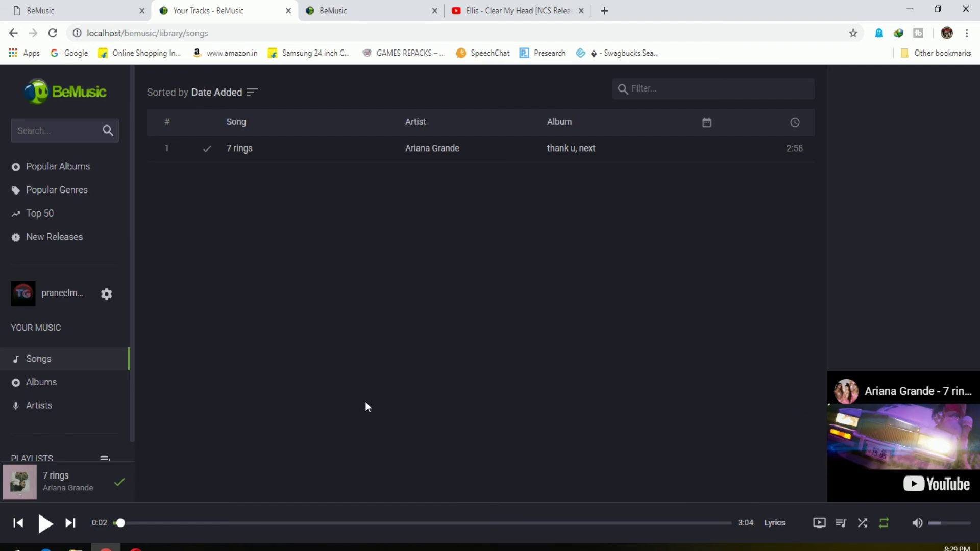
click(107, 295)
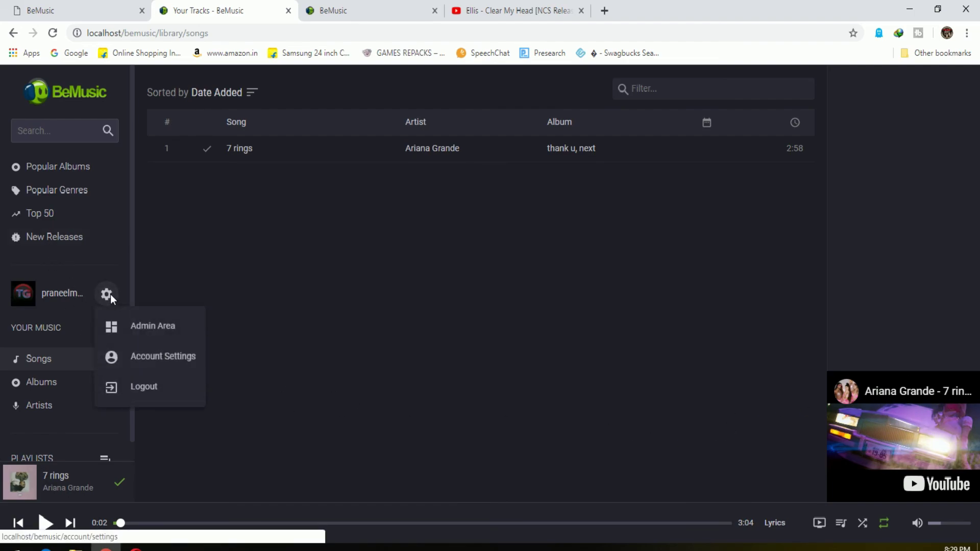
Review Account Settings' Language, Country and Timezone choices unchanged, then return to the admin panel
click(155, 352)
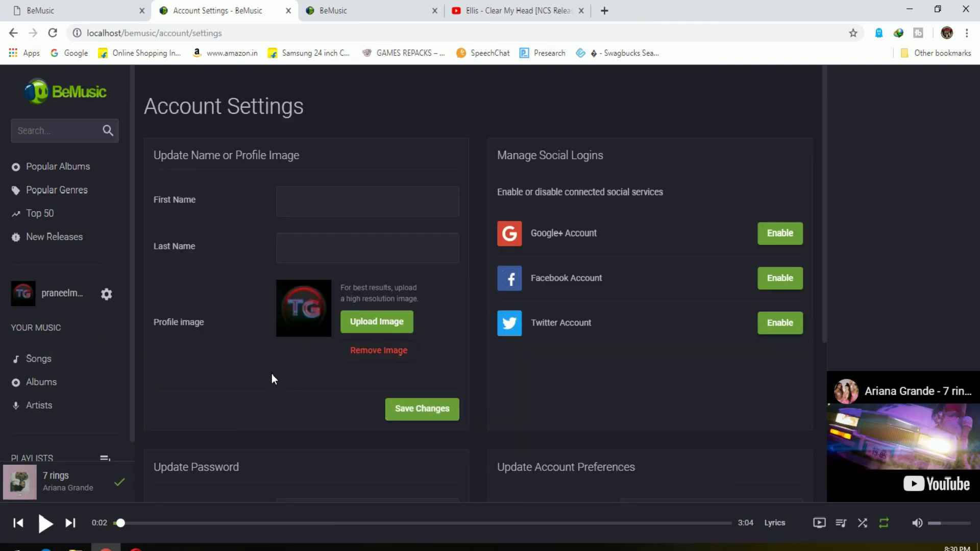
scroll(273, 369, down, 4)
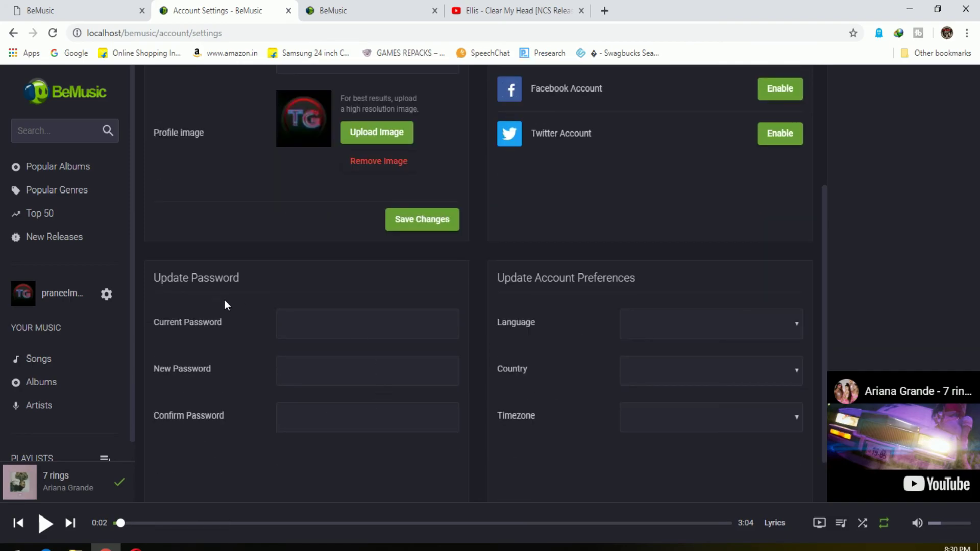
scroll(316, 402, down, 1)
click(684, 265)
click(691, 262)
click(692, 320)
click(678, 363)
click(679, 365)
click(678, 365)
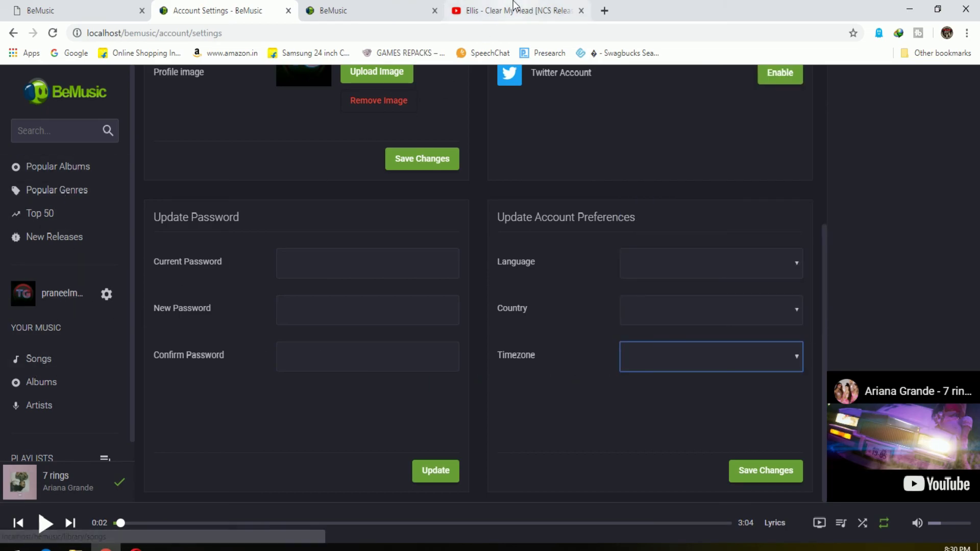
click(380, 11)
scroll(34, 182, up, 3)
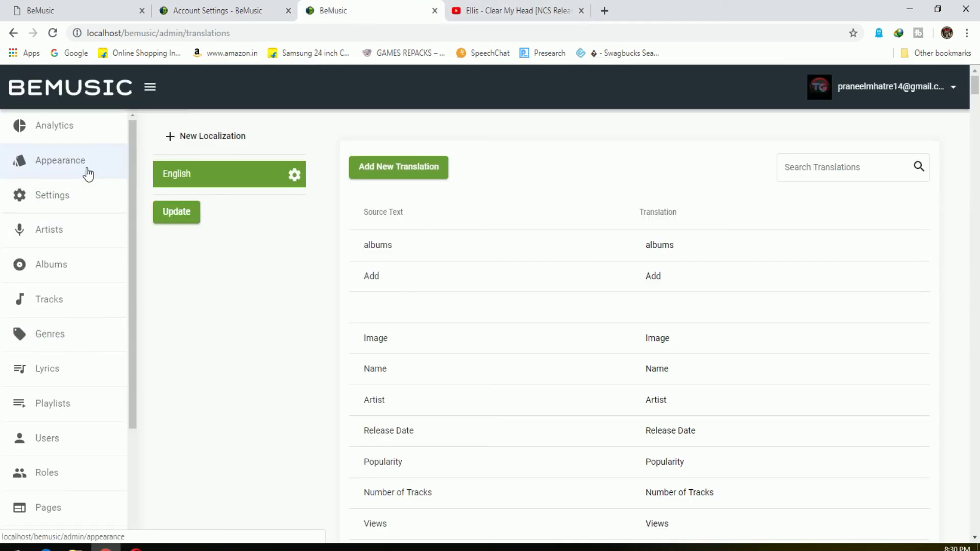
Open the Appearance editor from Settings and view the General section's BeMusic site name
click(77, 196)
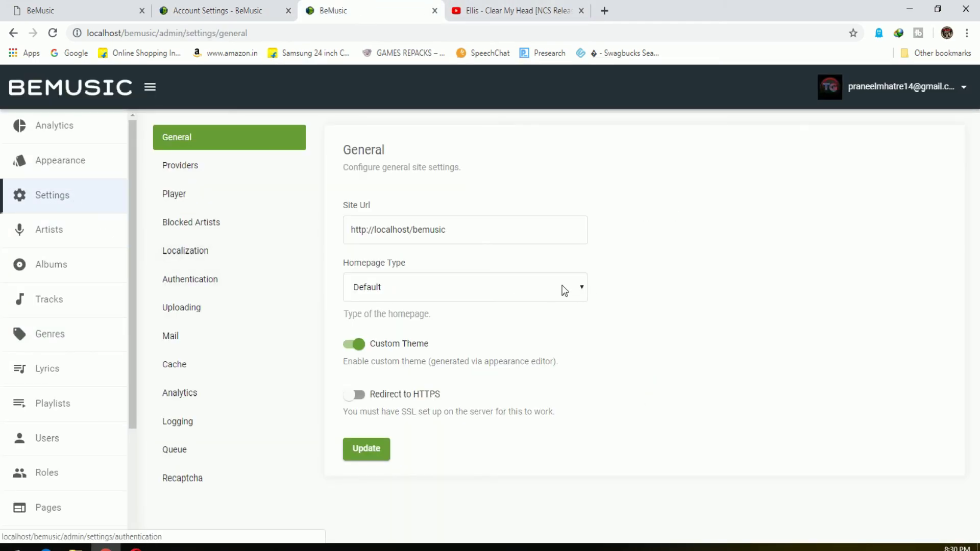
click(52, 160)
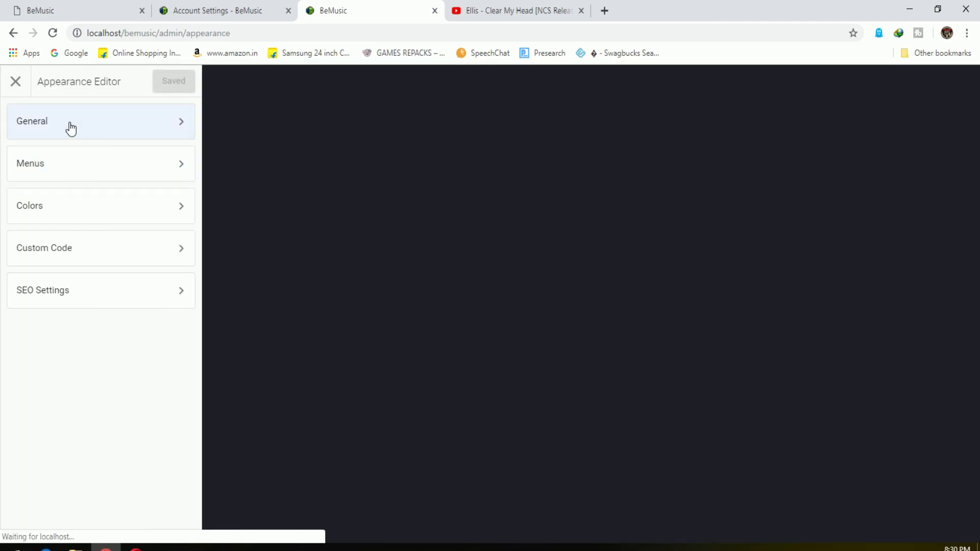
click(70, 127)
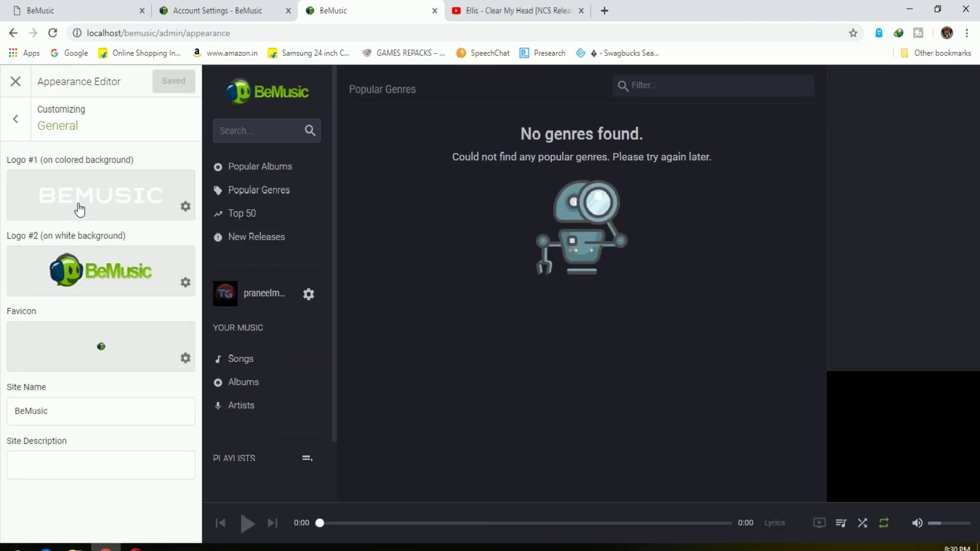
drag(58, 408, 3, 413)
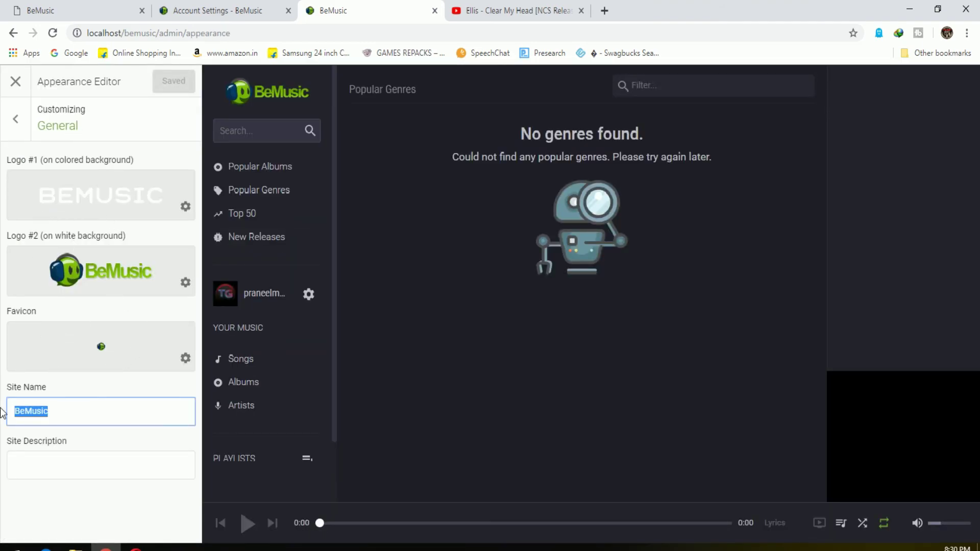
click(11, 140)
Inspect the Primary and Mobile menus in the Menus section
click(31, 166)
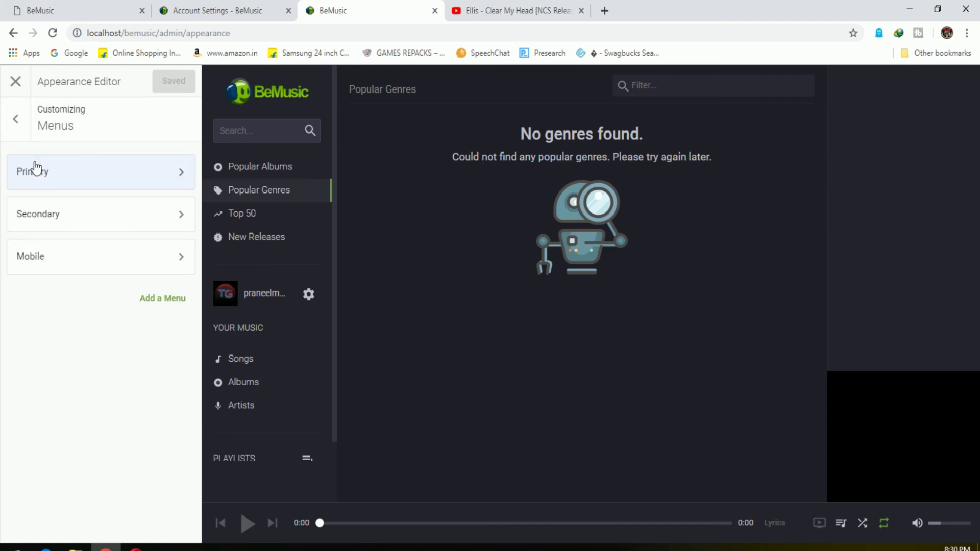
click(100, 178)
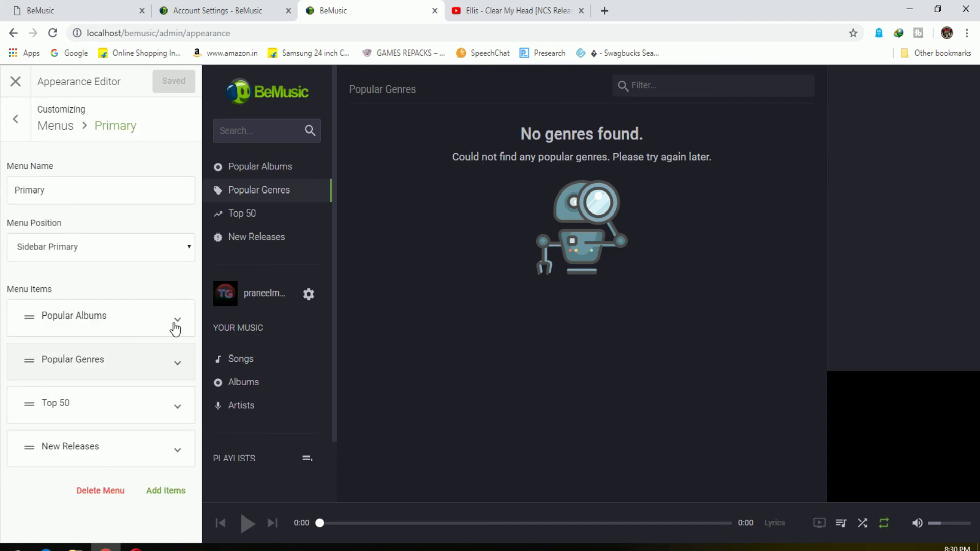
click(10, 121)
click(51, 268)
click(12, 121)
click(12, 121)
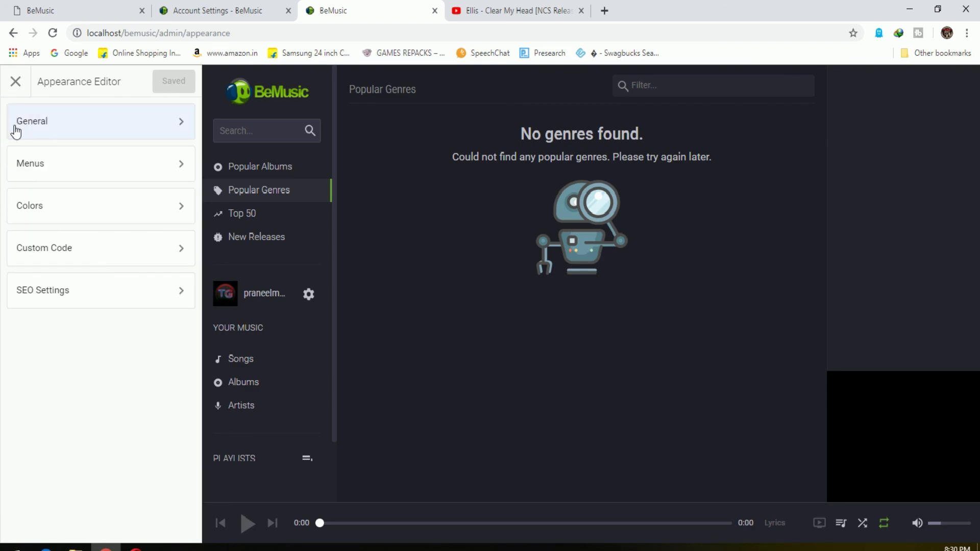
Review the Custom Code (CSS/Javascript) and SEO title and description settings
click(79, 247)
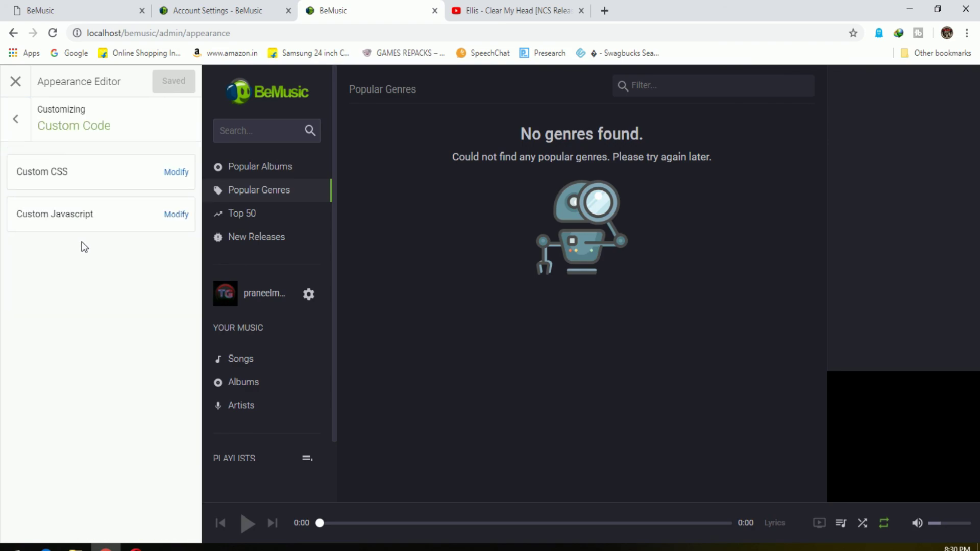
click(16, 133)
click(79, 290)
scroll(105, 376, down, 20)
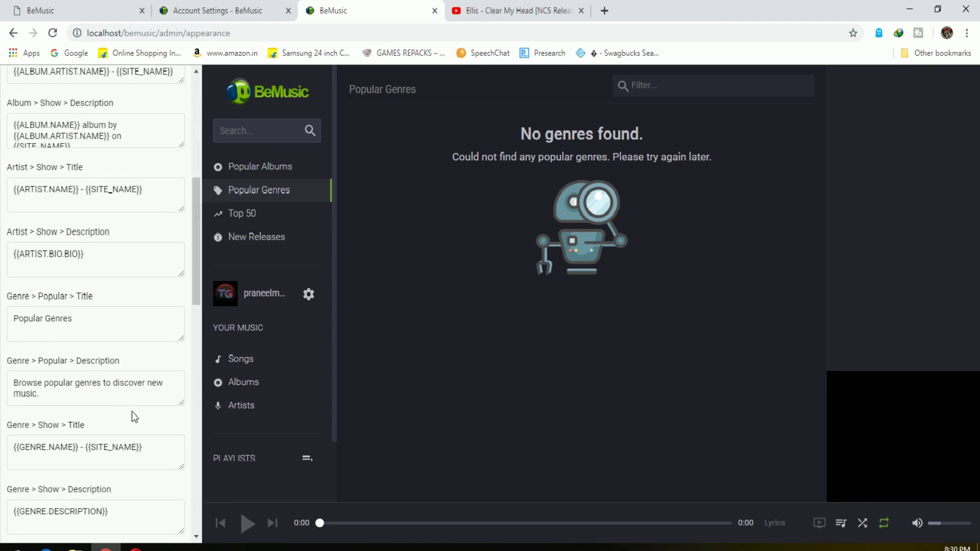
scroll(149, 431, up, 18)
scroll(158, 418, up, 5)
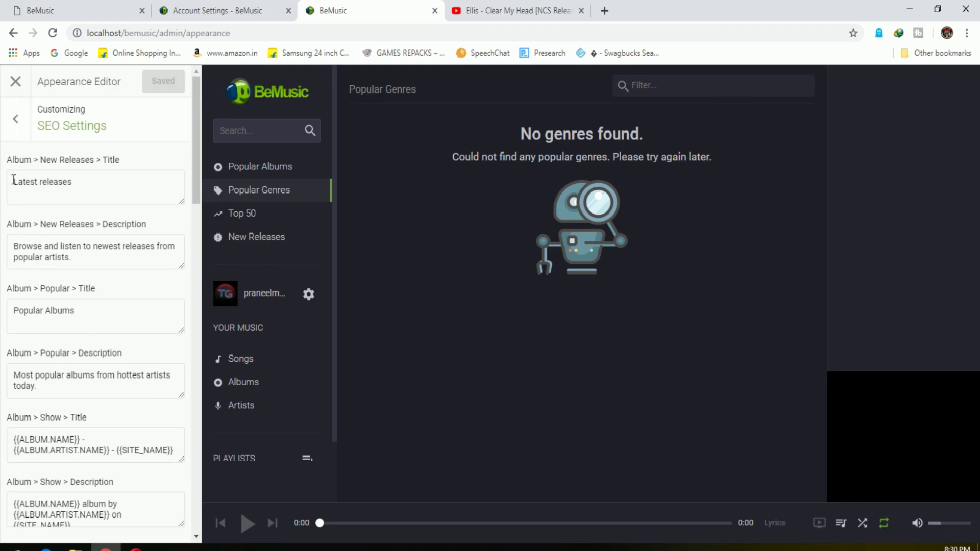
click(16, 119)
Recheck the General Site Description, then return to the Account Settings page
click(52, 122)
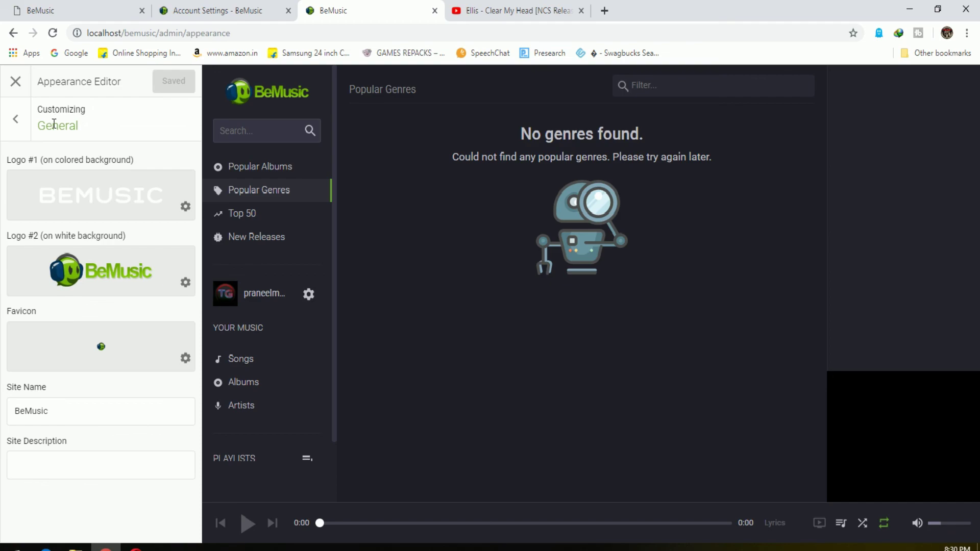
click(89, 456)
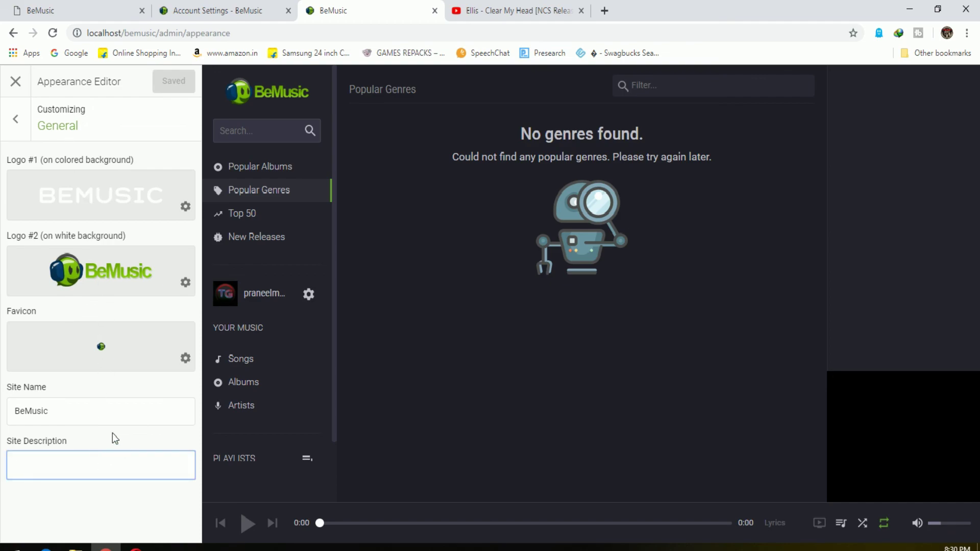
click(13, 121)
click(233, 10)
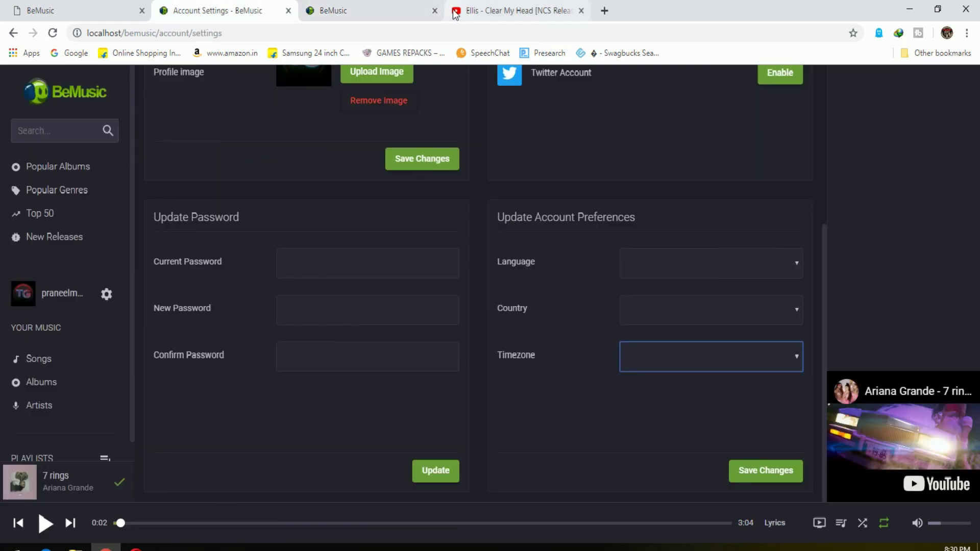
Close the admin panel tab, glance at the documentation, and scroll Account Settings to the top
click(434, 11)
click(91, 2)
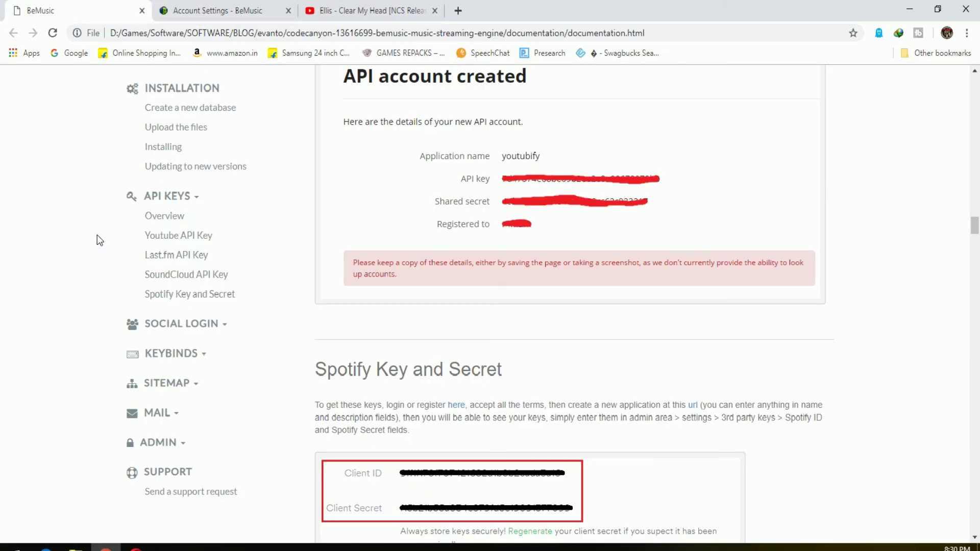
click(217, 11)
scroll(466, 429, up, 5)
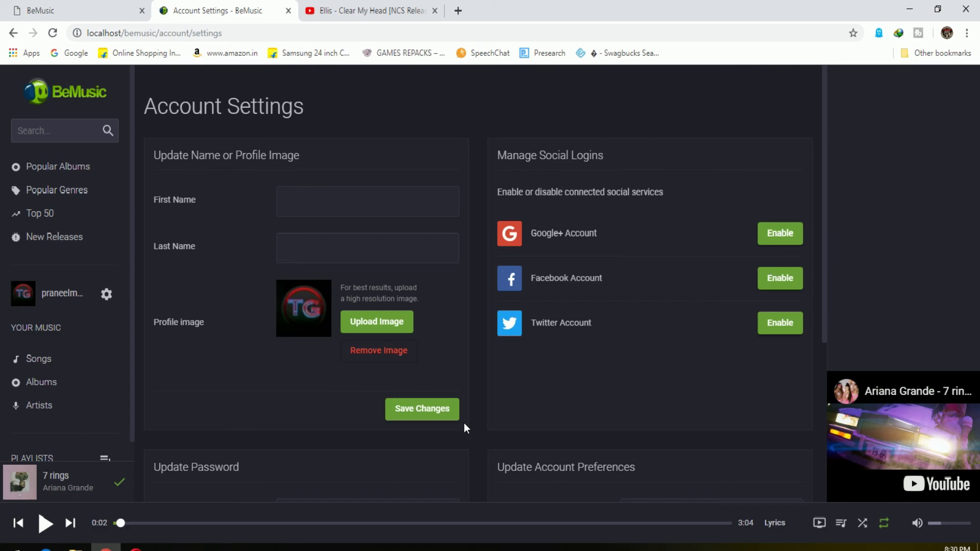